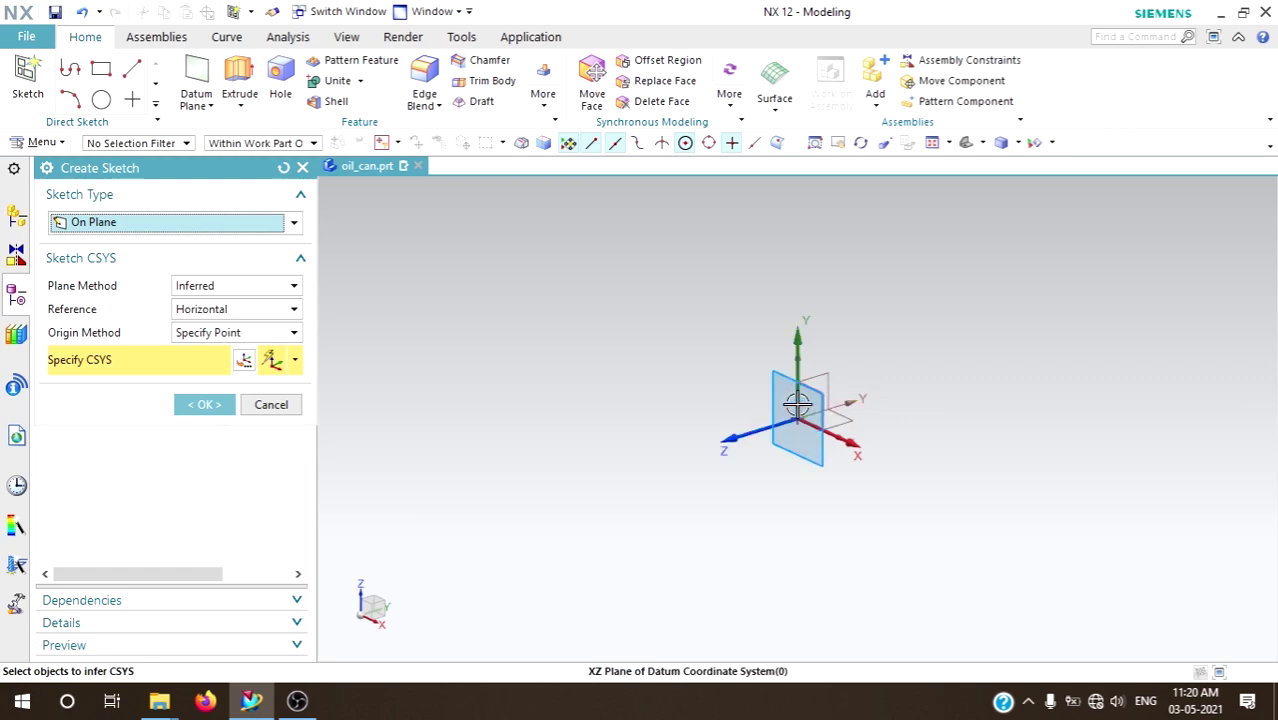
- Create Sketch (1) on the XZ datum plane of oil_can.prt
left_click(816, 387)
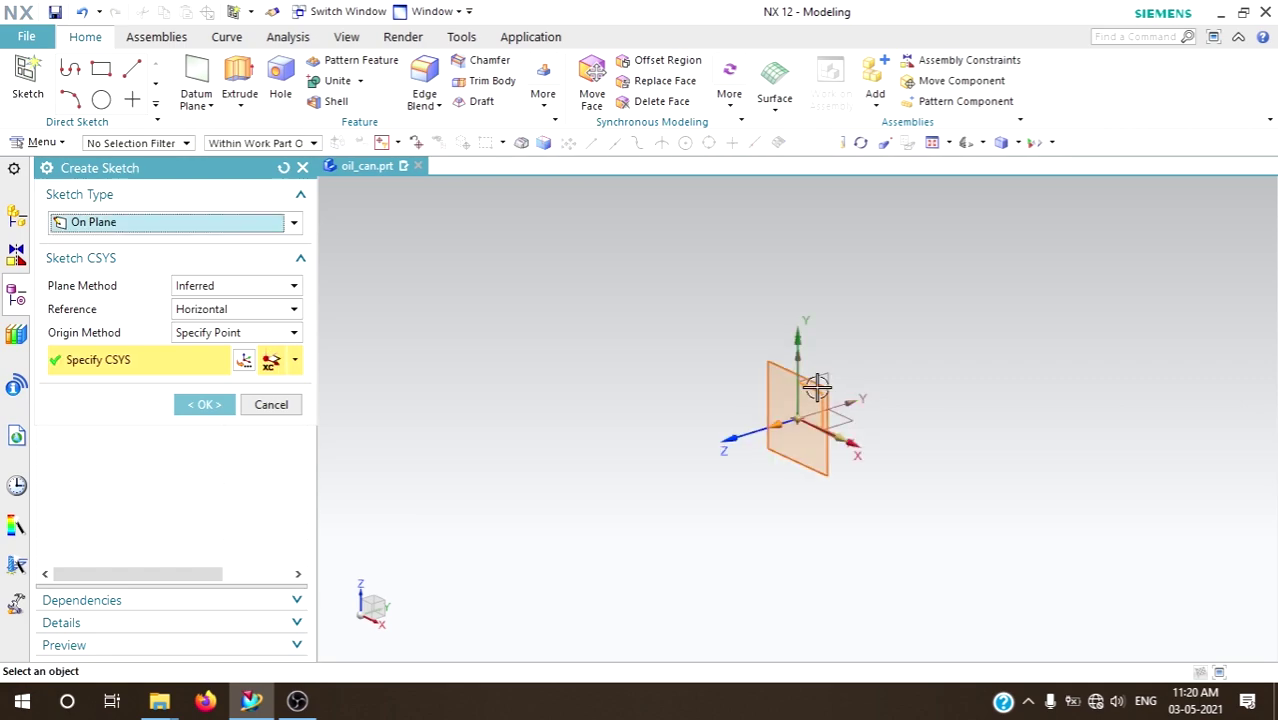
left_click(204, 404)
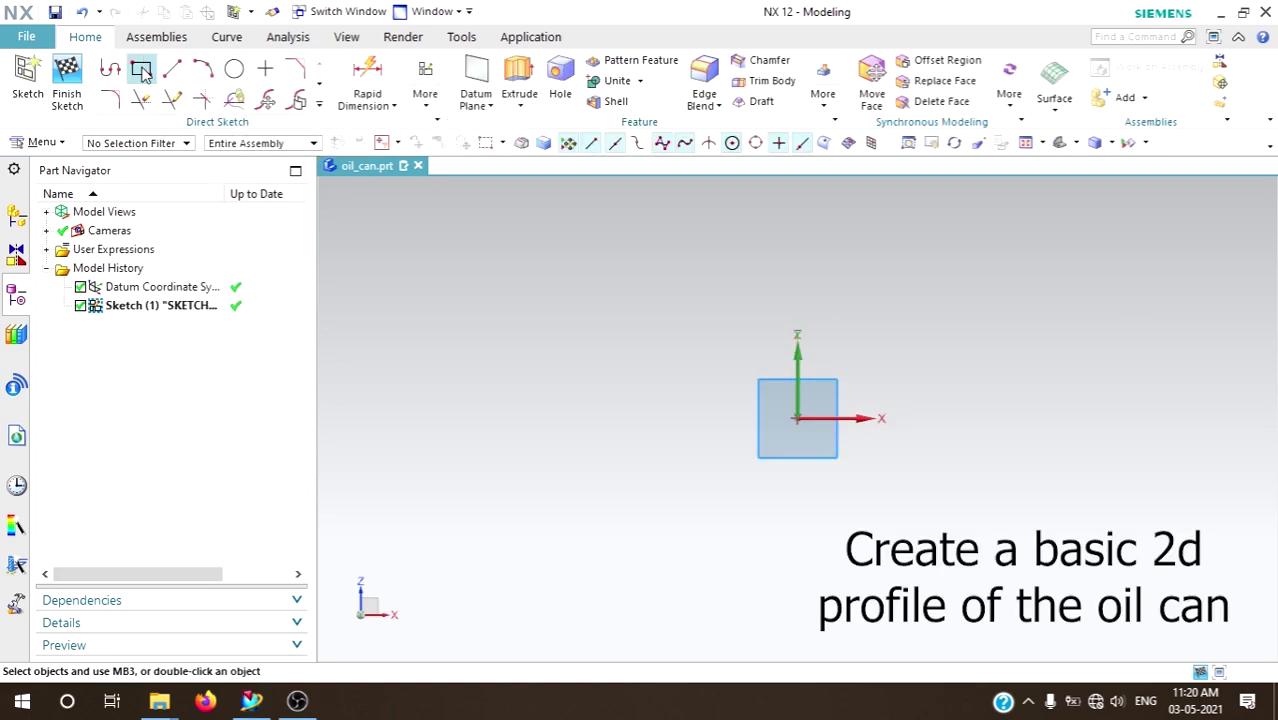
- Draw a rectangle above the origin, dimensioned 100 mm wide by 200 mm tall
left_click(141, 68)
left_click(713, 222)
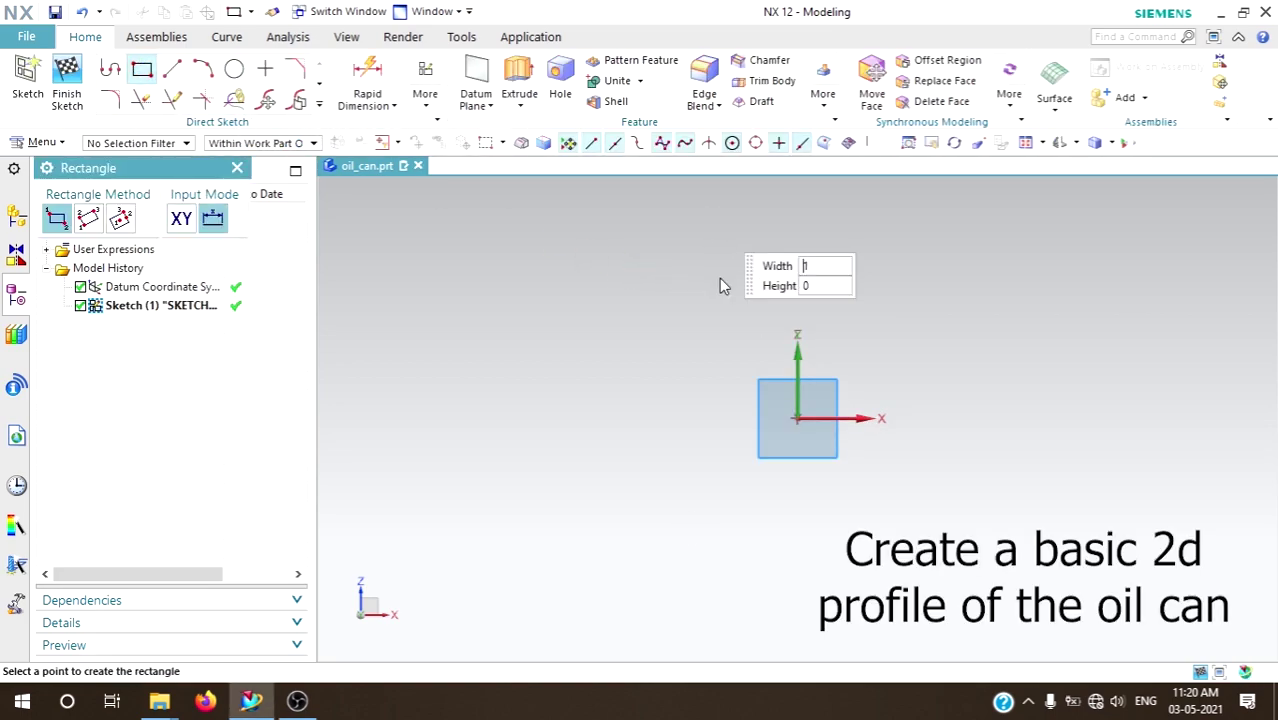
left_click(902, 590)
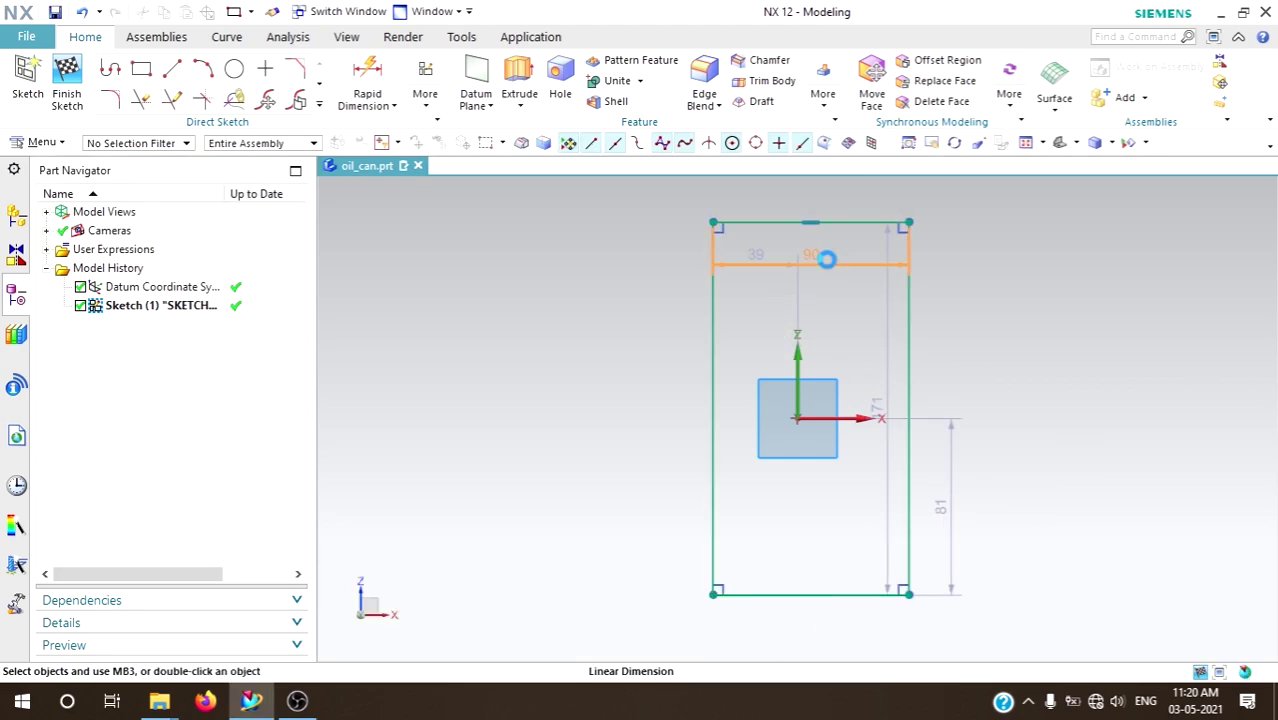
double_click(827, 259)
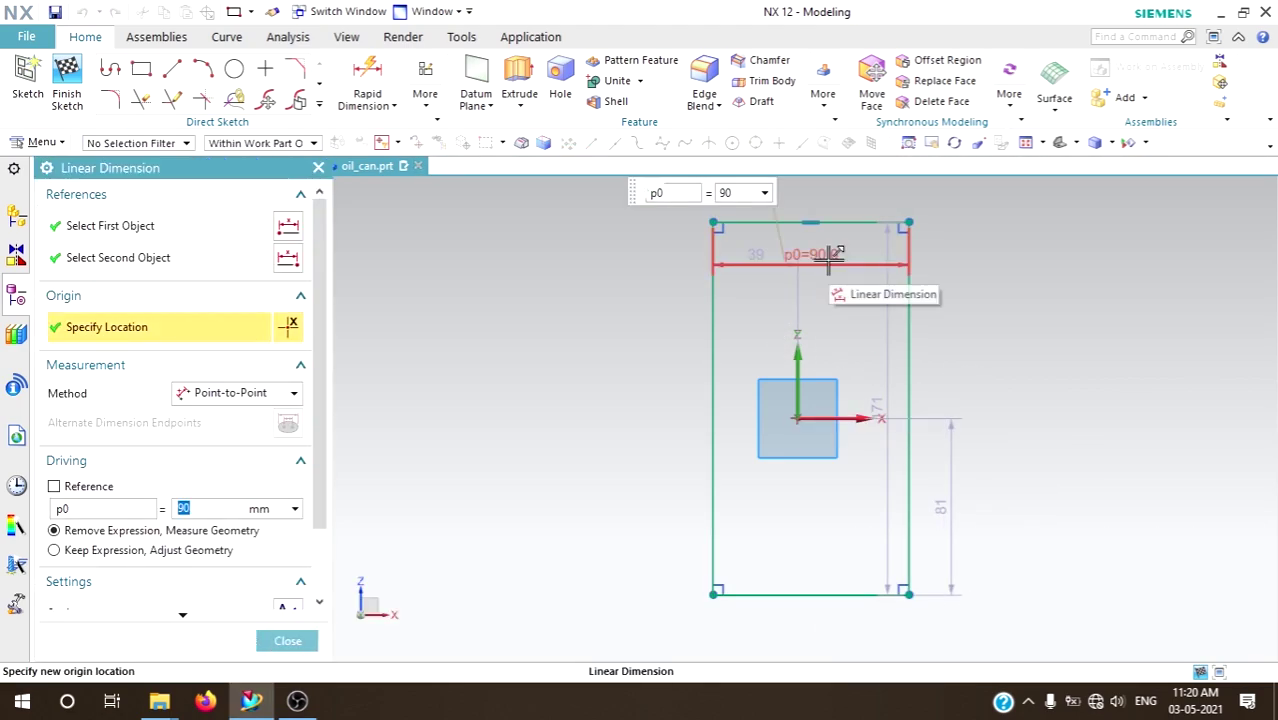
key("Return")
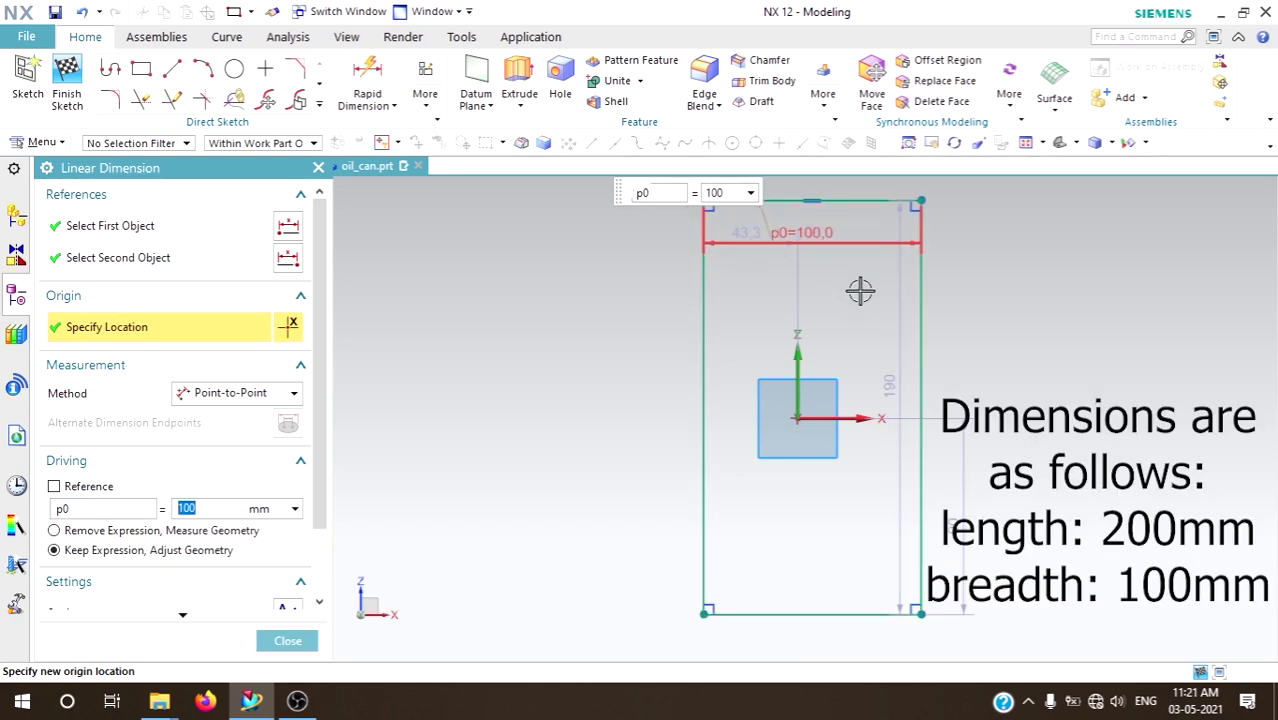
middle_click(893, 365)
double_click(893, 365)
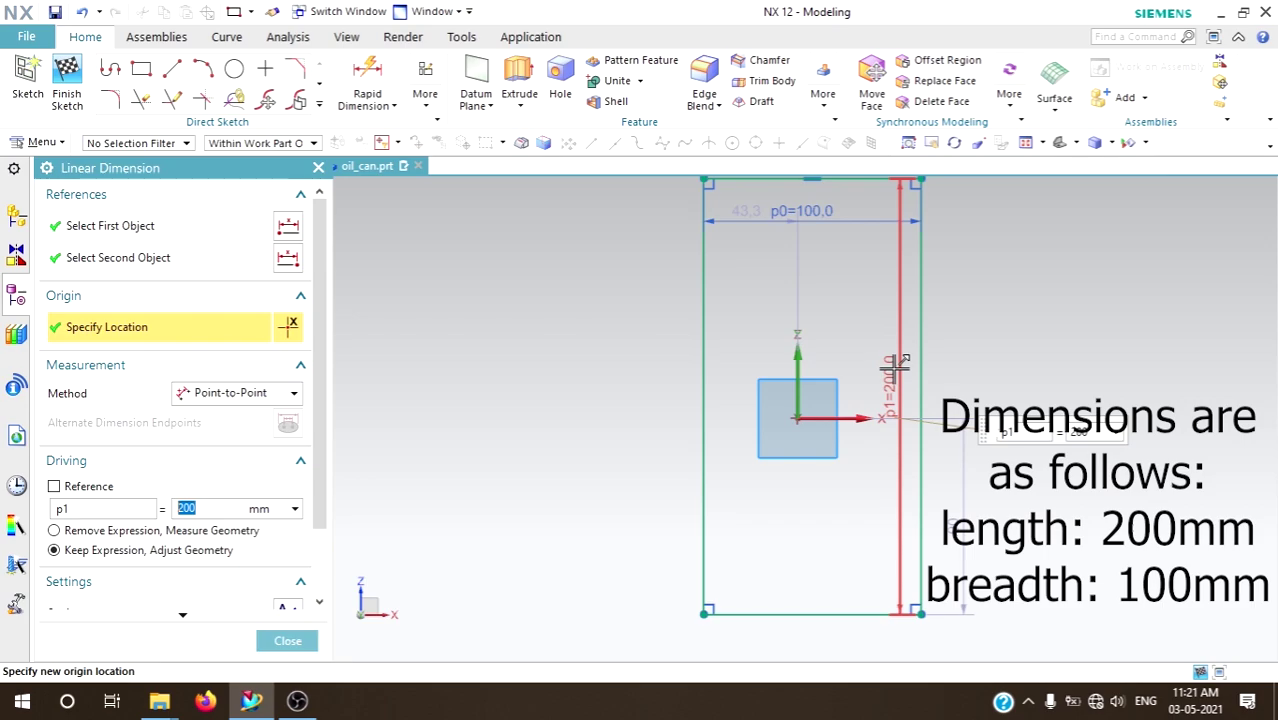
key("Return")
key("s")
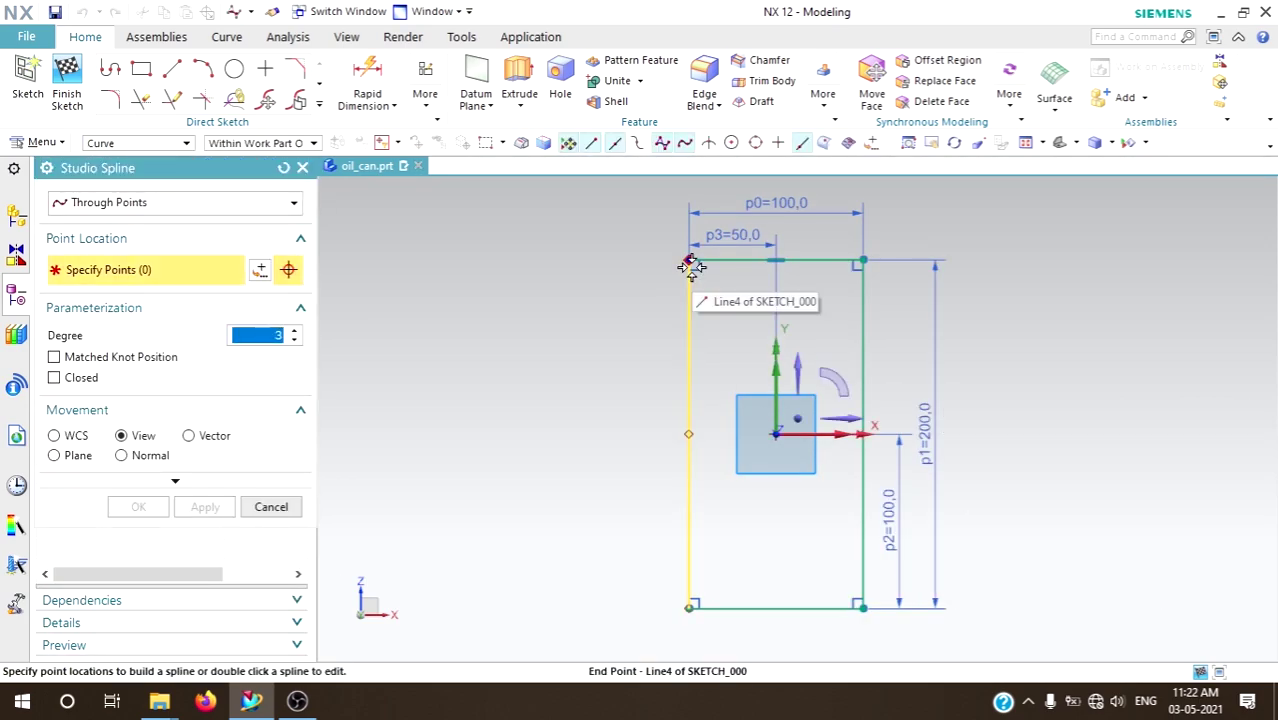
- Draw and reshape a spline shoulder from the rectangle's left side to its top edge
left_click(688, 361)
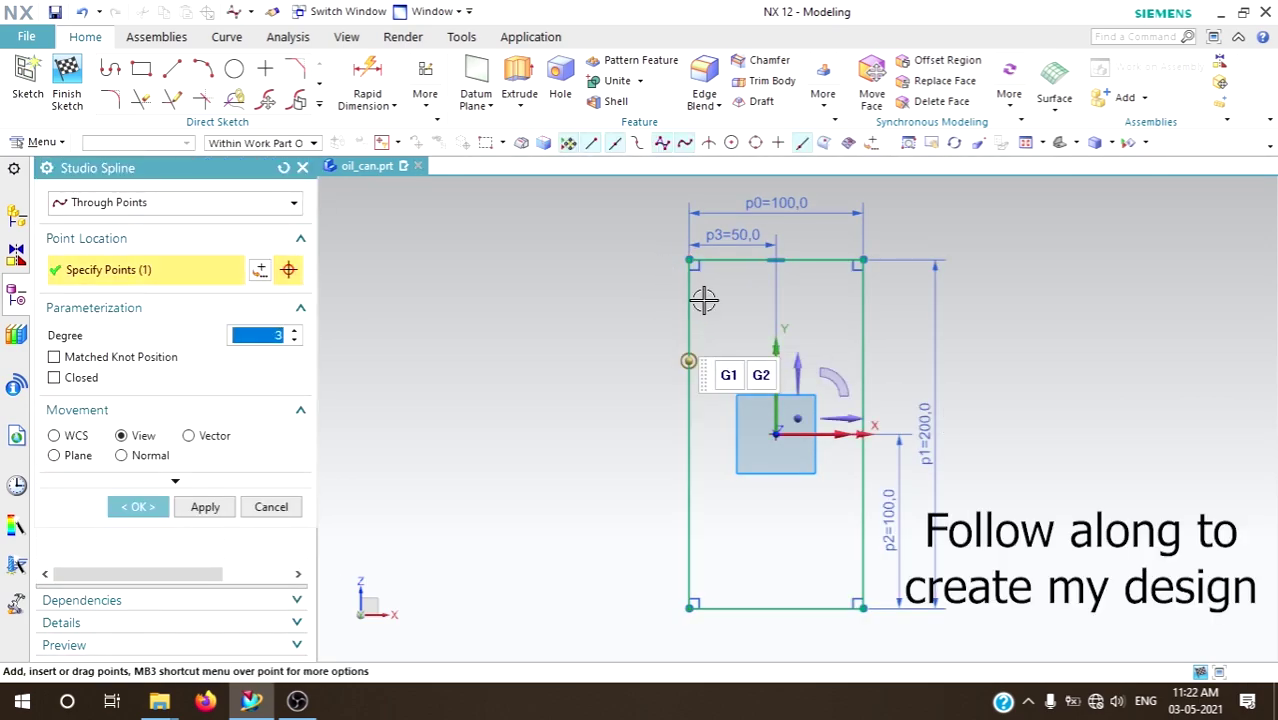
left_click(701, 330)
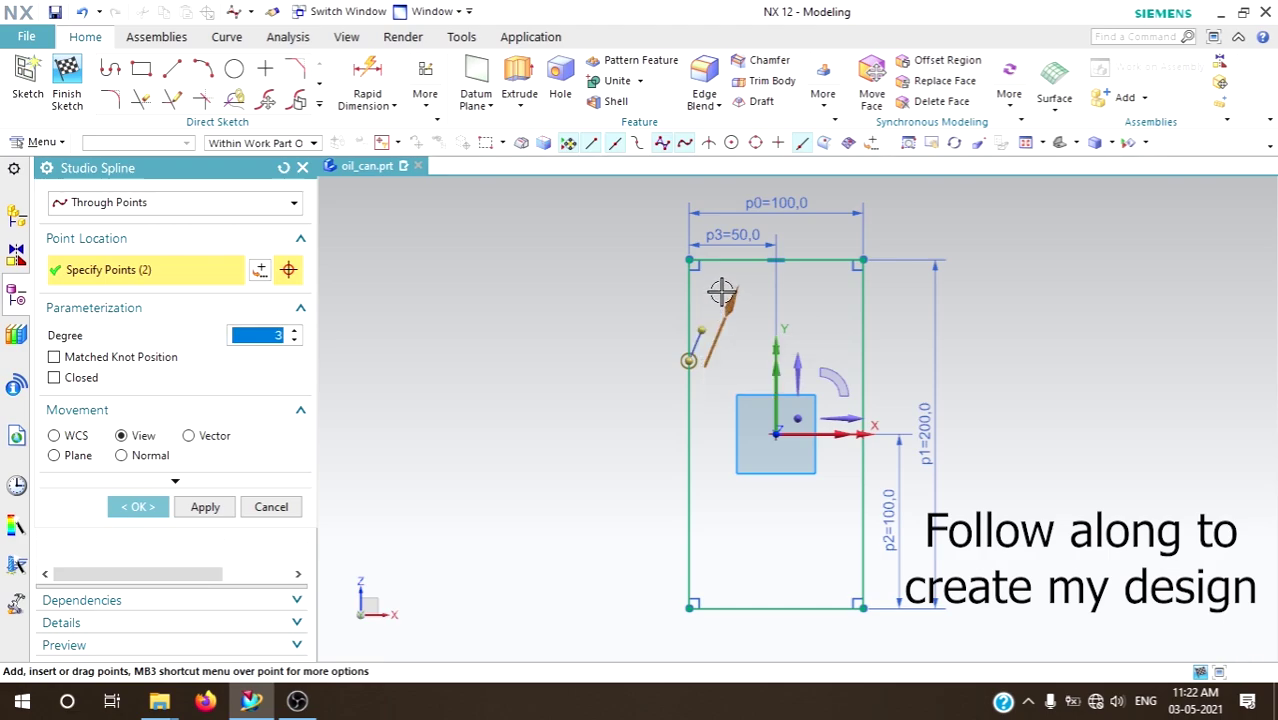
scroll(722, 291, "up", 4)
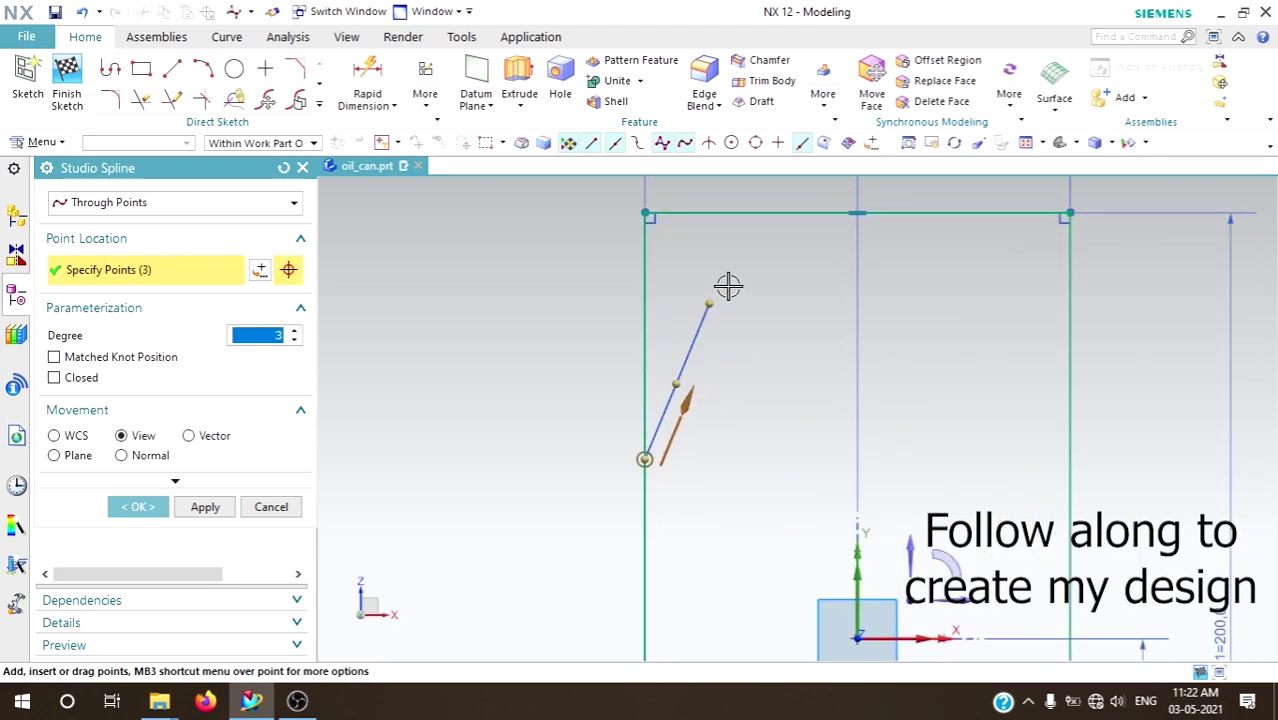
left_click(805, 215)
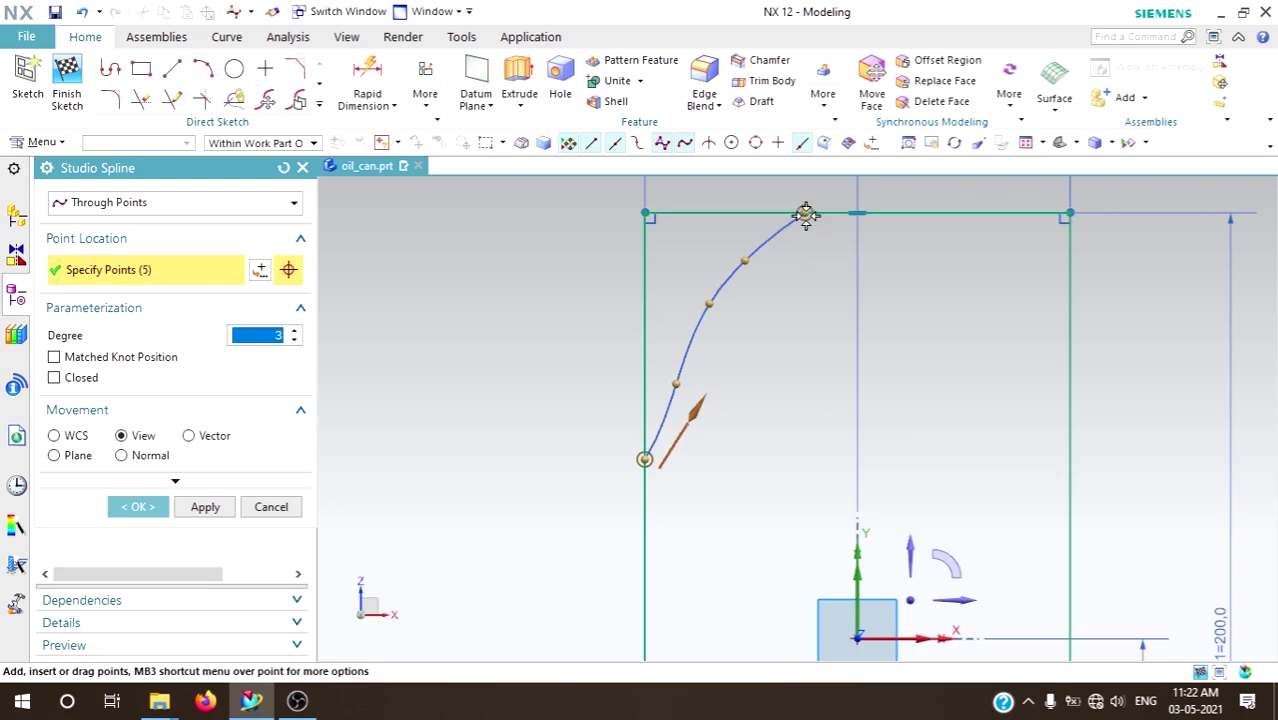
middle_click(603, 288)
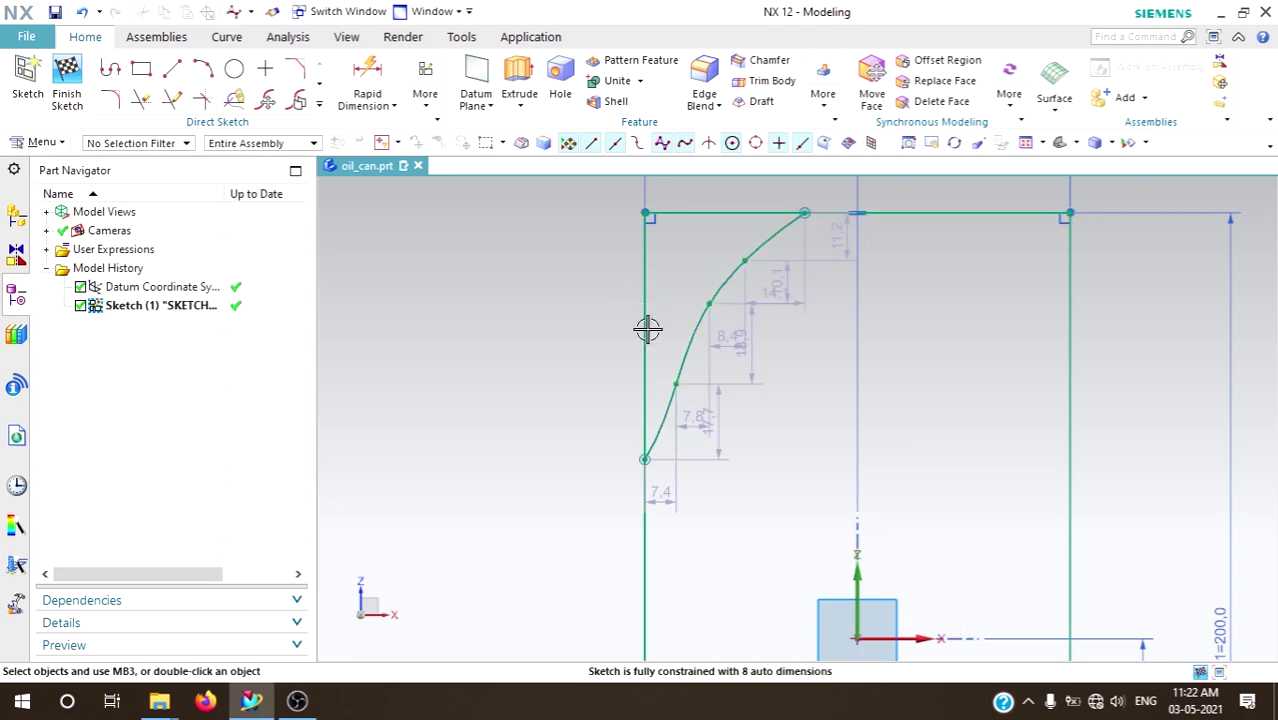
left_click_drag(675, 357, 676, 356)
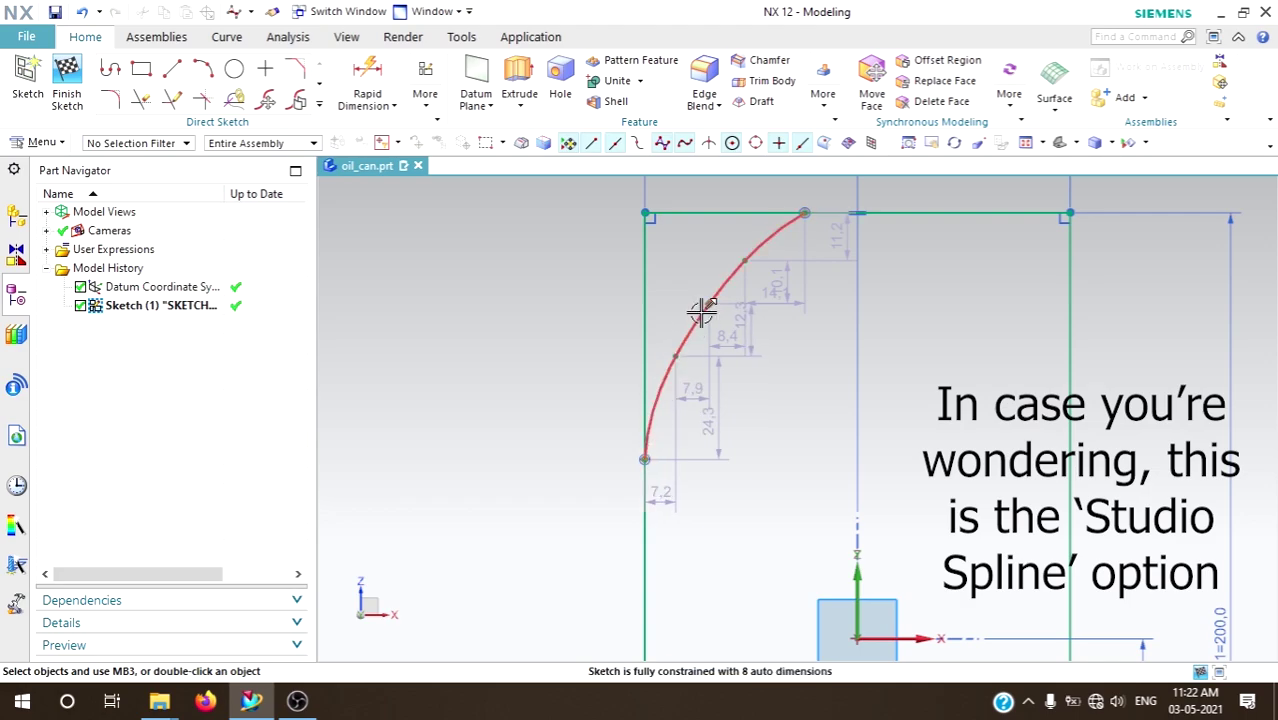
left_click_drag(702, 293, 774, 240)
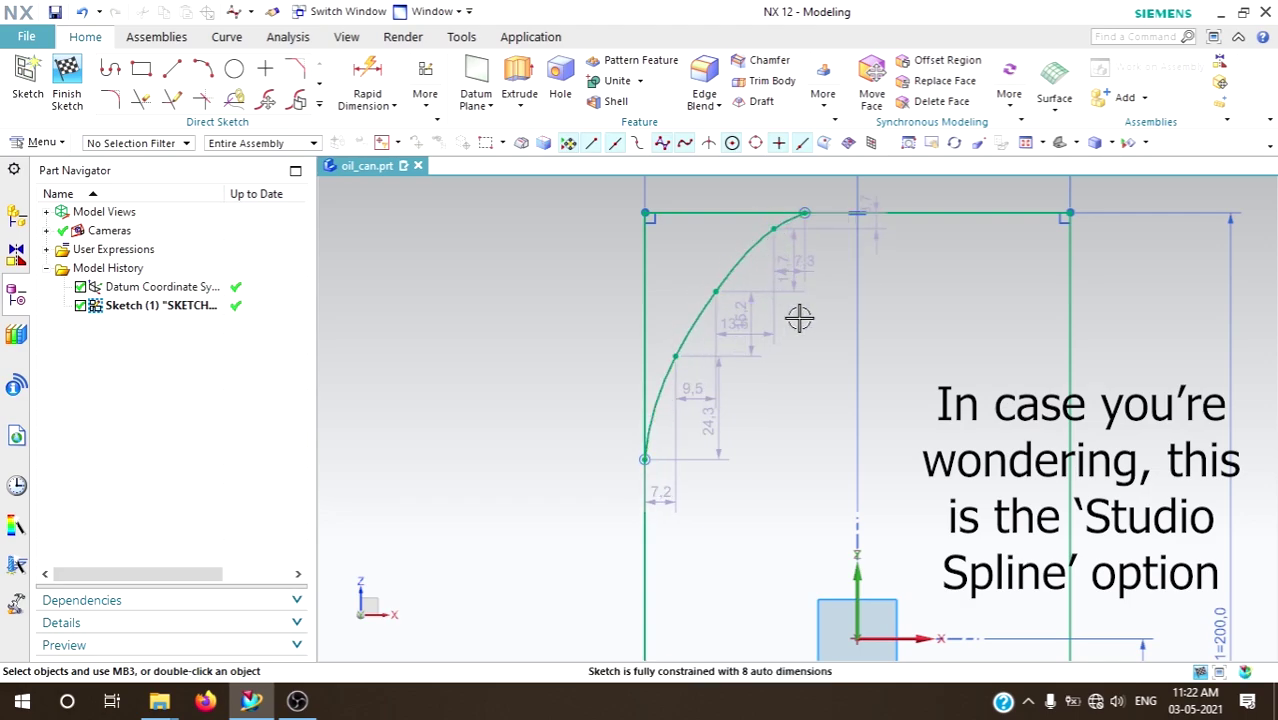
- Constrain the shoulder spline tangent to the rectangle's left side
scroll(551, 414, "down", 1)
scroll(551, 414, "down", 1)
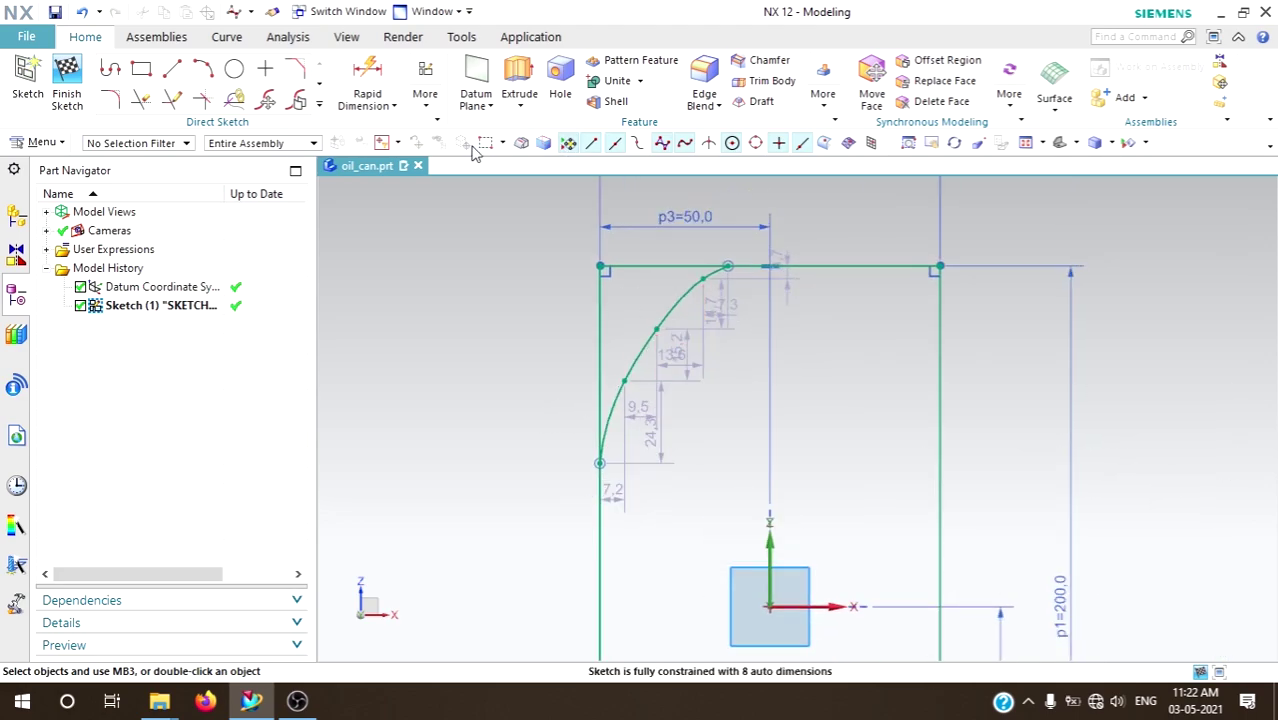
left_click(421, 105)
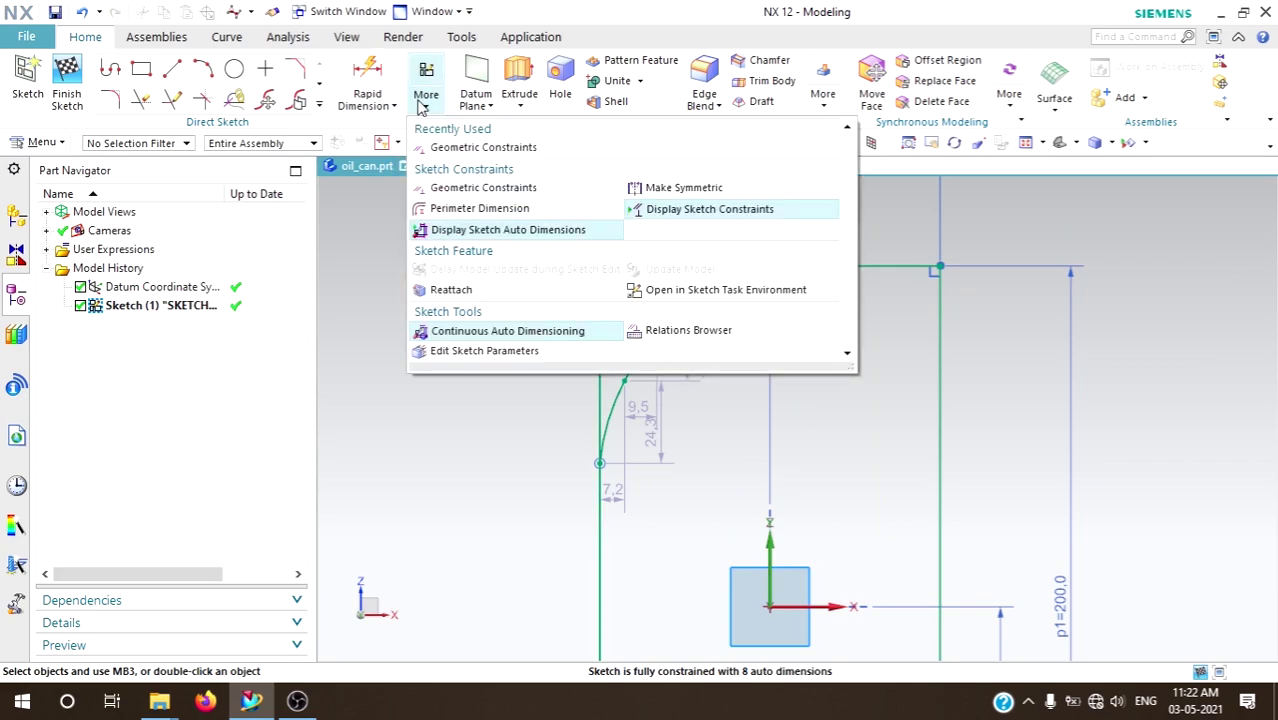
left_click(440, 146)
left_click(601, 414)
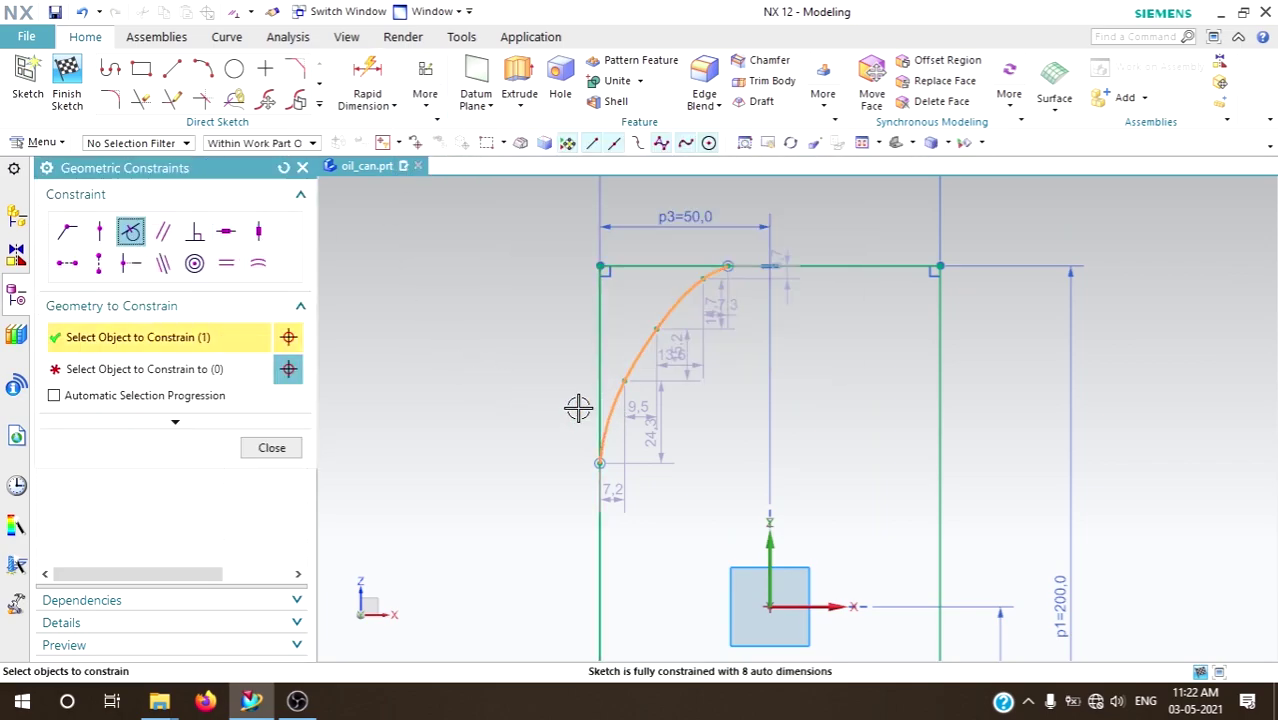
scroll(583, 395, "up", 1)
left_click(603, 365)
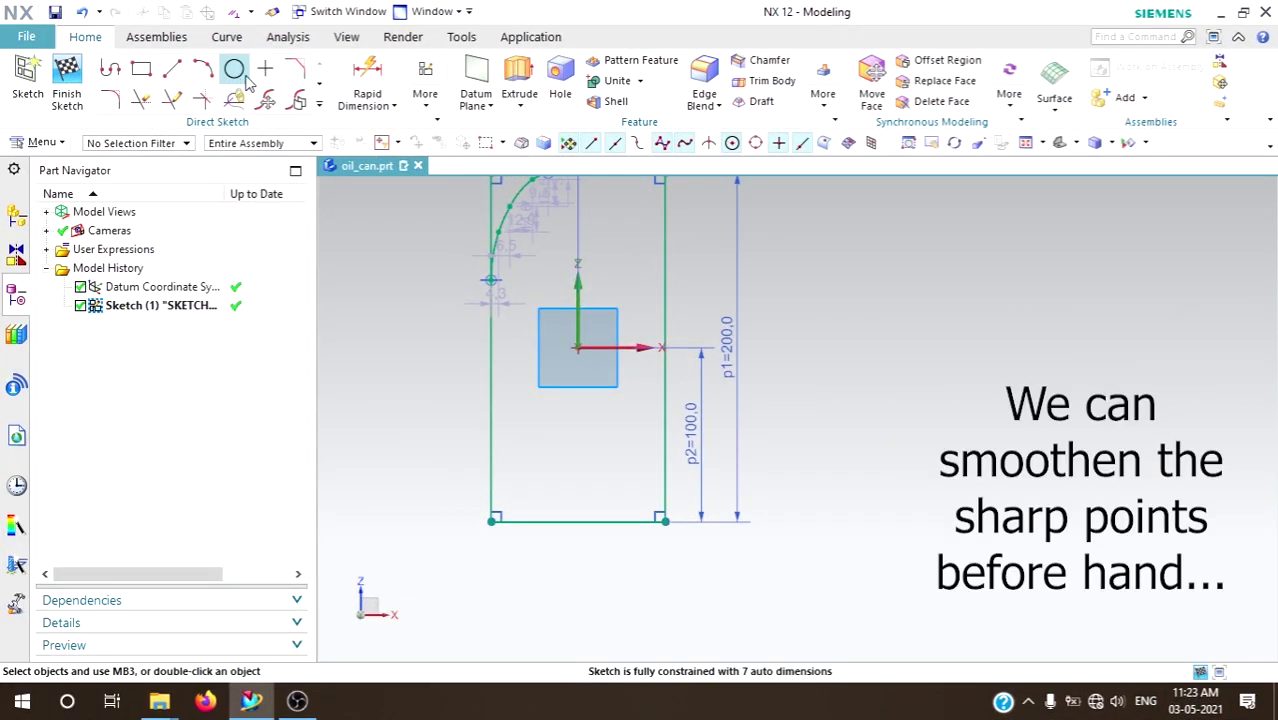
- Fillet the bottom-left and bottom-right profile corners, each with a 20 mm radius
left_click(110, 100)
scroll(491, 513, "up", 1)
scroll(491, 490, "up", 5)
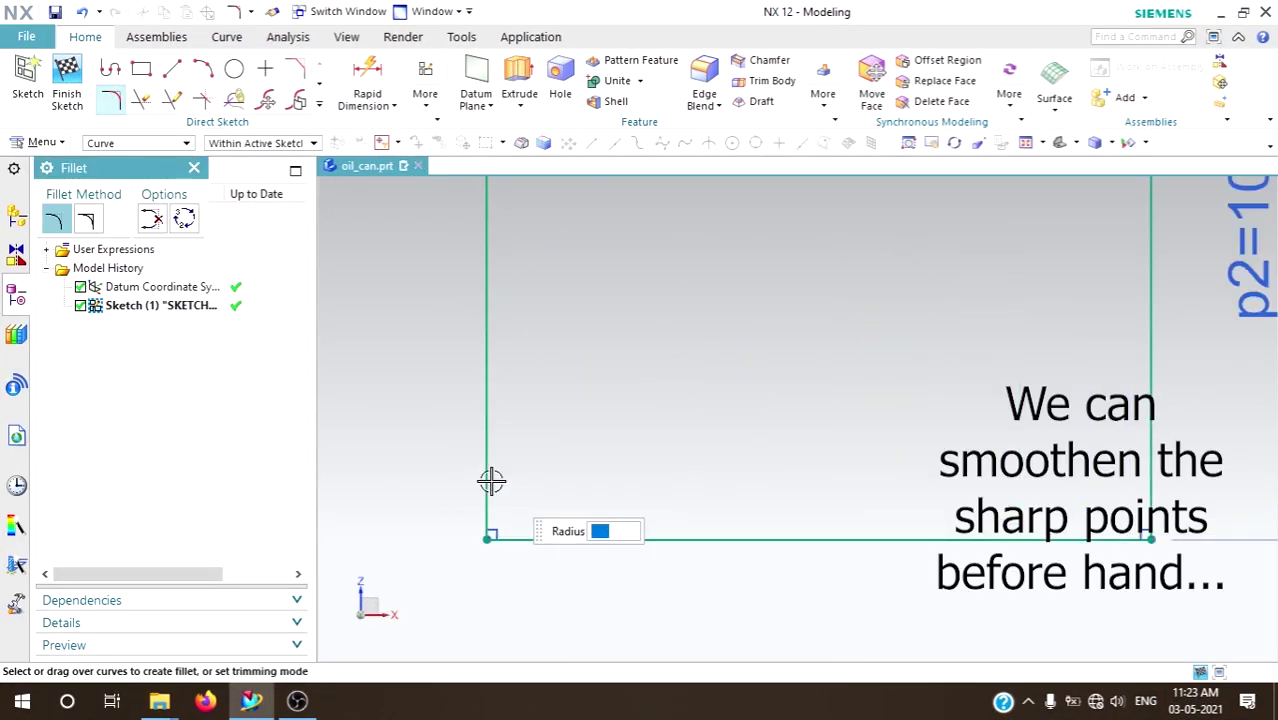
left_click(535, 532)
scroll(510, 570, "down", 4)
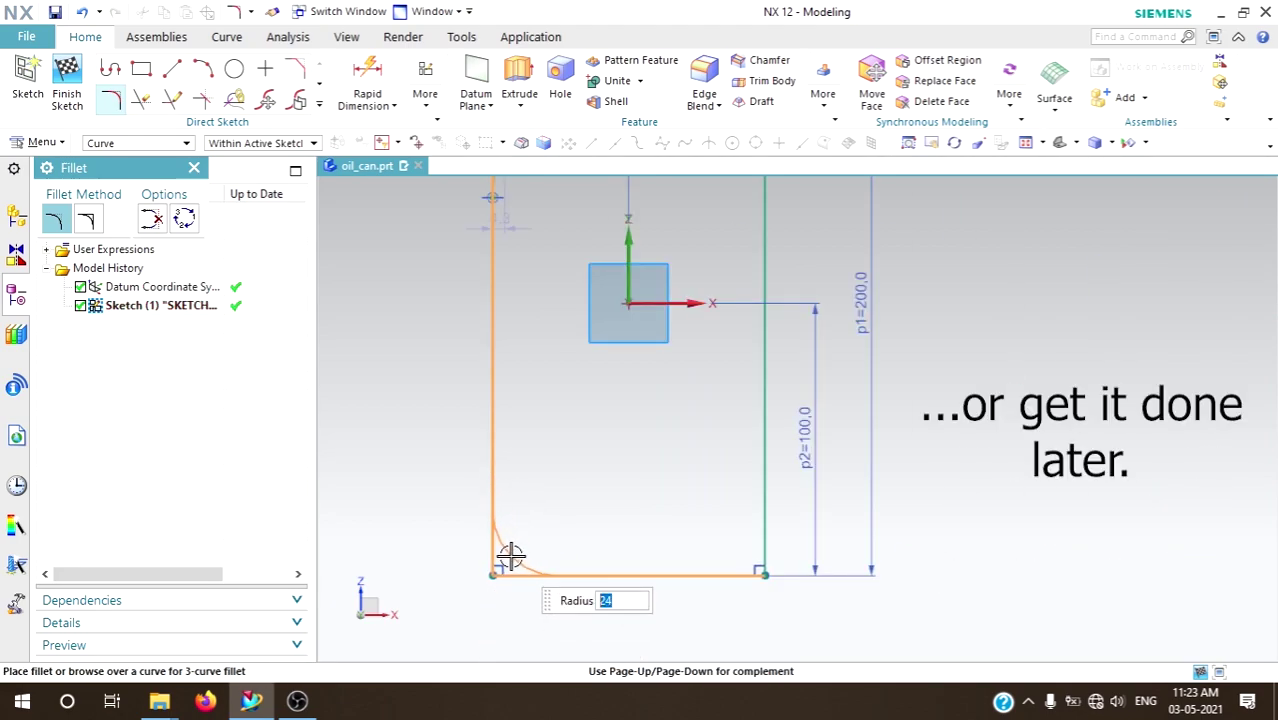
key("Return")
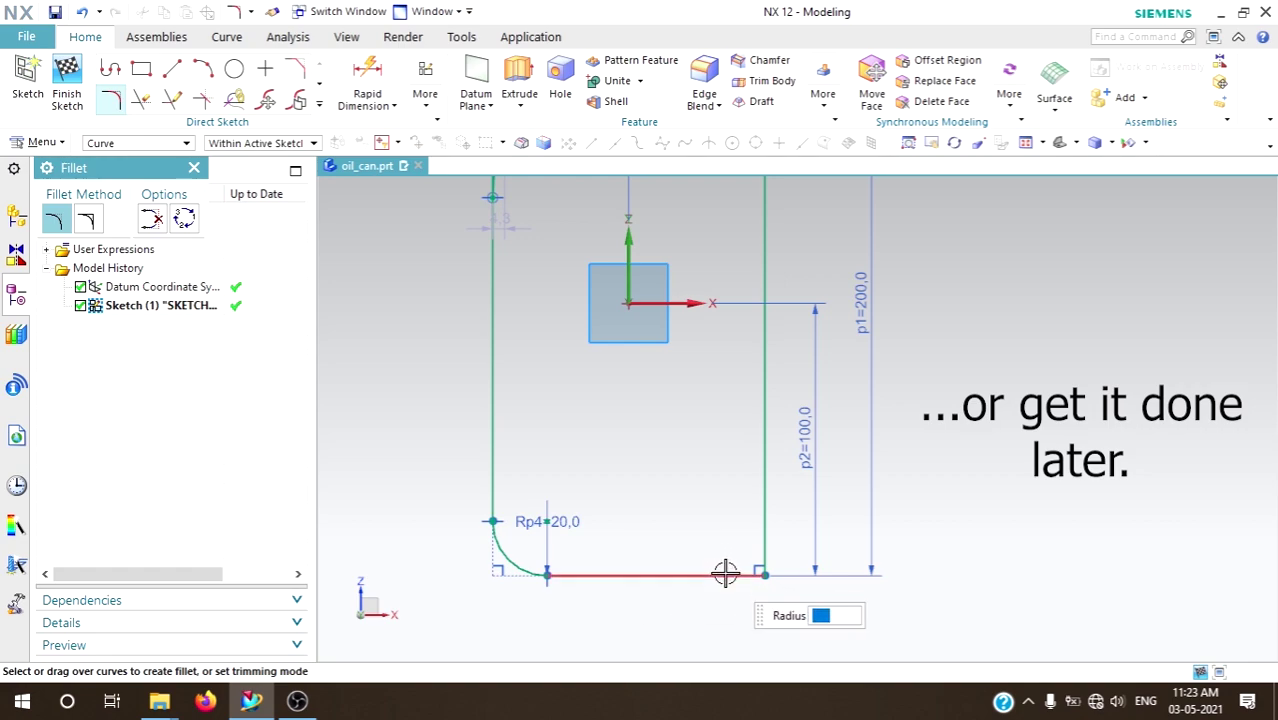
left_click(725, 572)
left_click(762, 532)
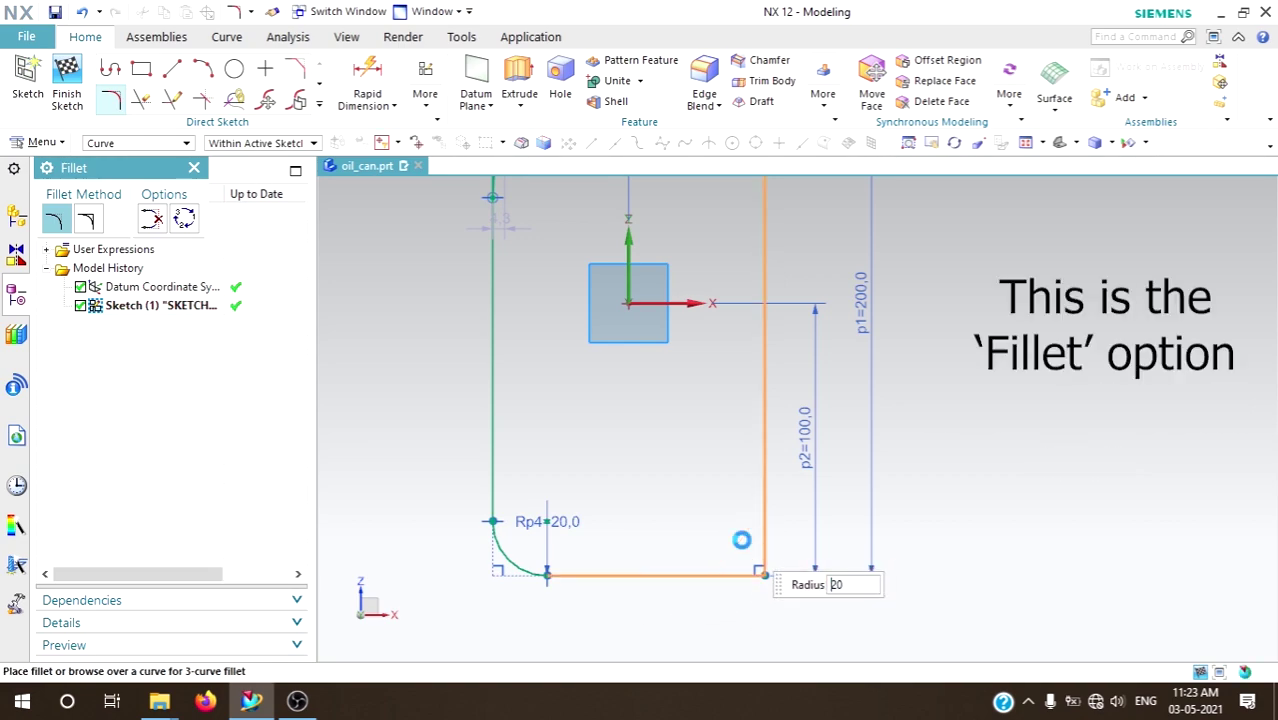
left_click(741, 540)
- Draw a three-point bump spline rising from and returning to the bottom line
key("s")
scroll(590, 590, "up", 4)
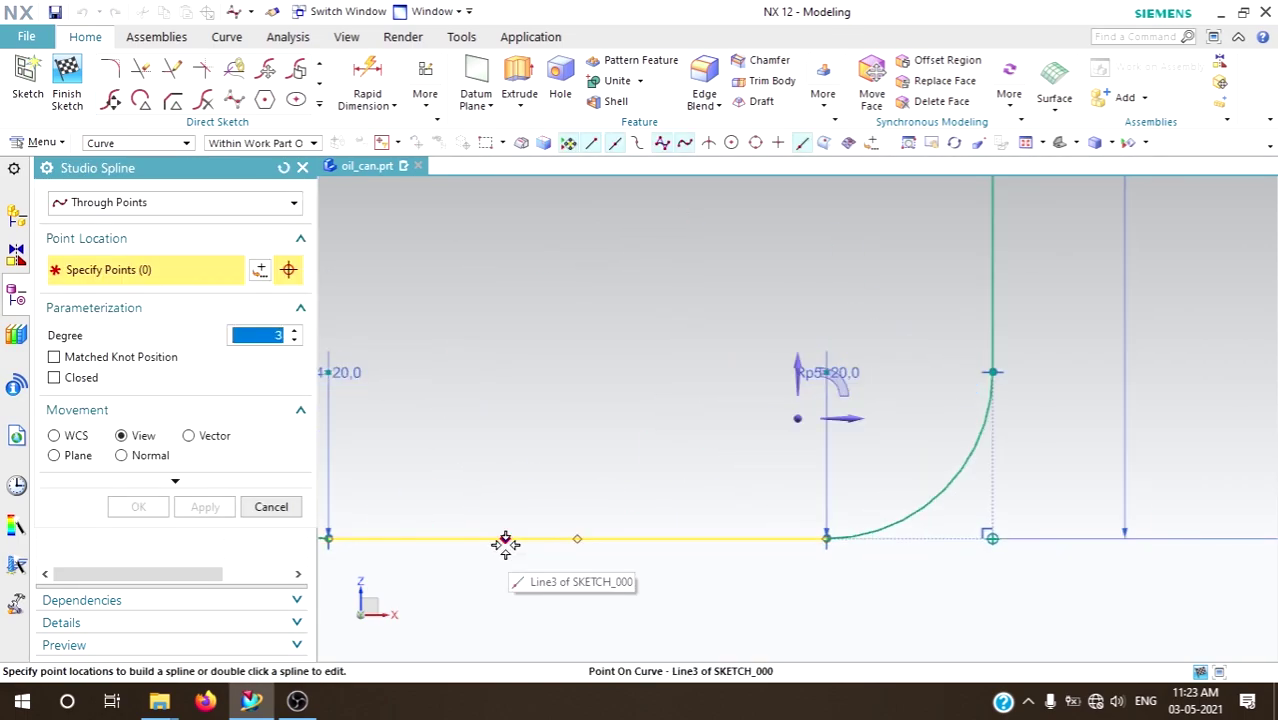
left_click(505, 541)
left_click(578, 444)
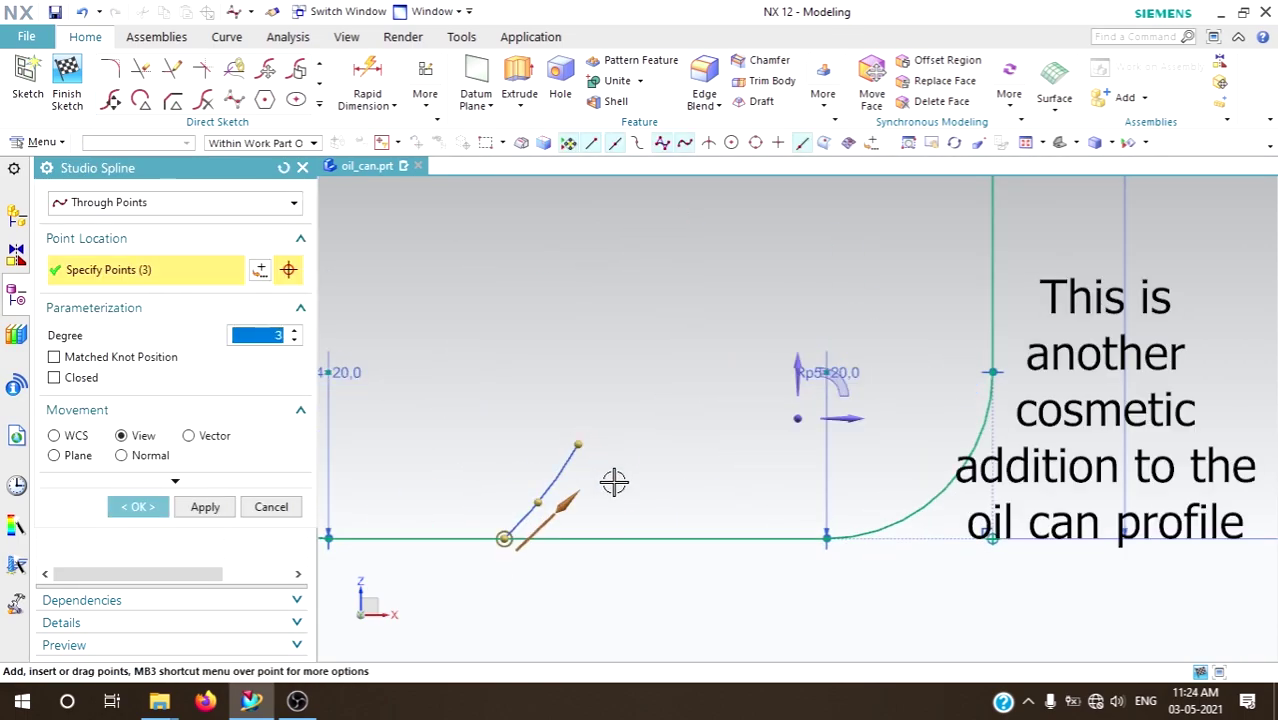
left_click(657, 539)
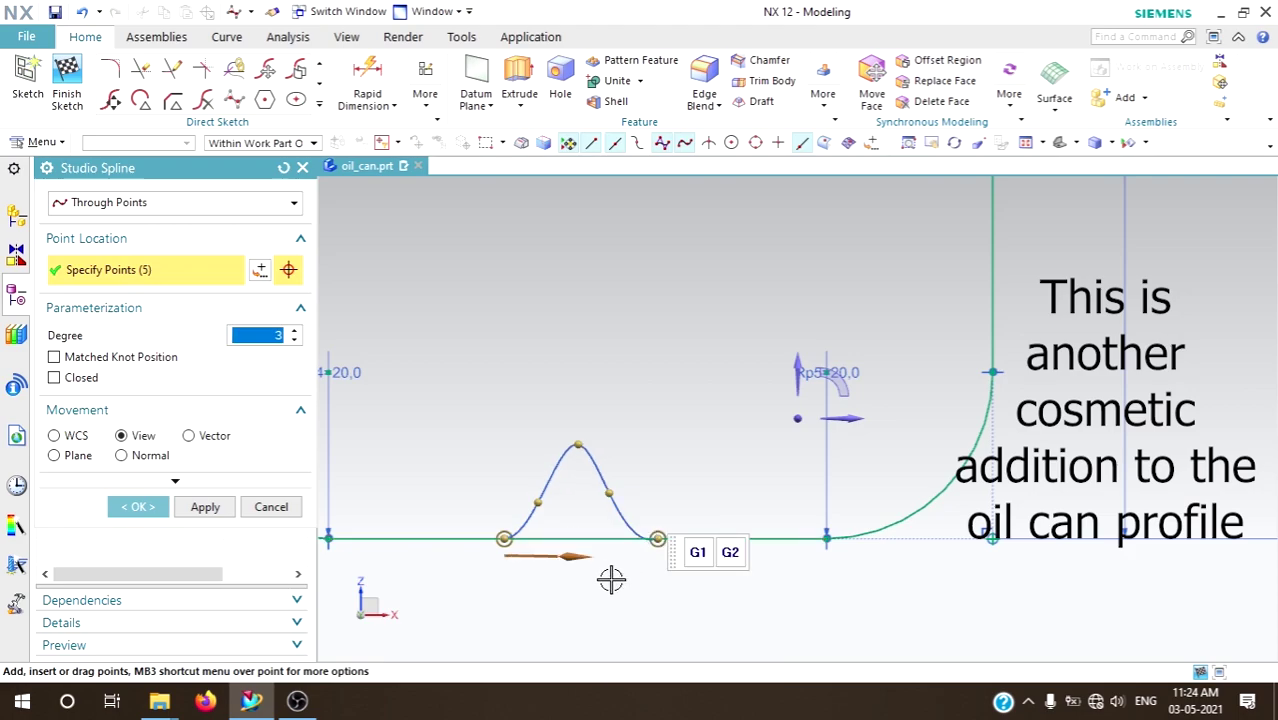
middle_click(609, 580)
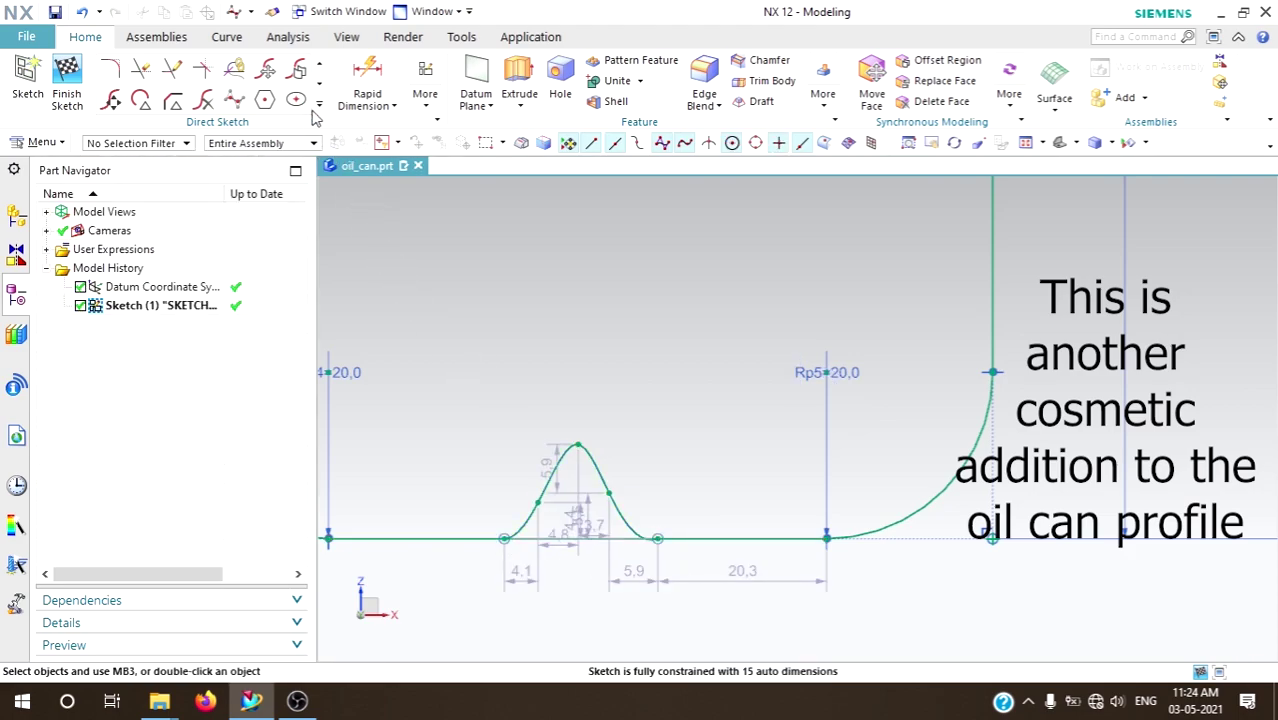
- Make the bump spline tangent to the bottom line, fully constraining the sketch
left_click(425, 95)
left_click(482, 146)
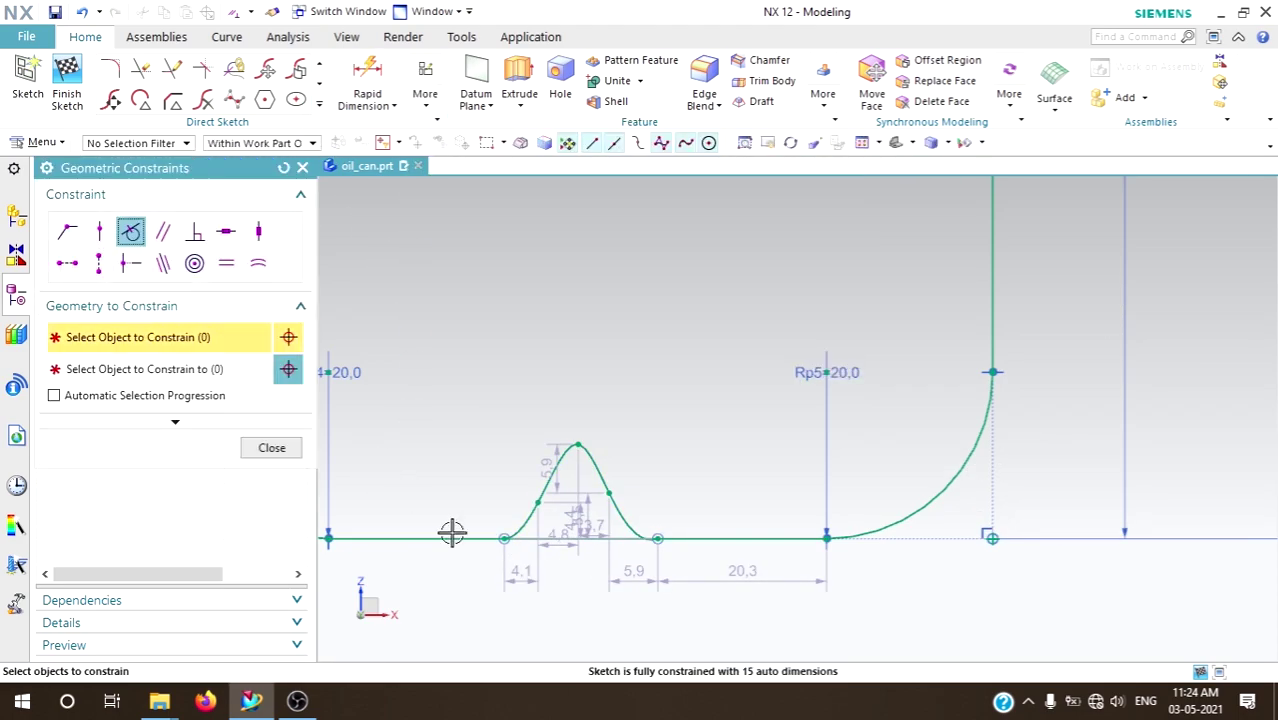
left_click(524, 532)
left_click(479, 538)
left_click(645, 528)
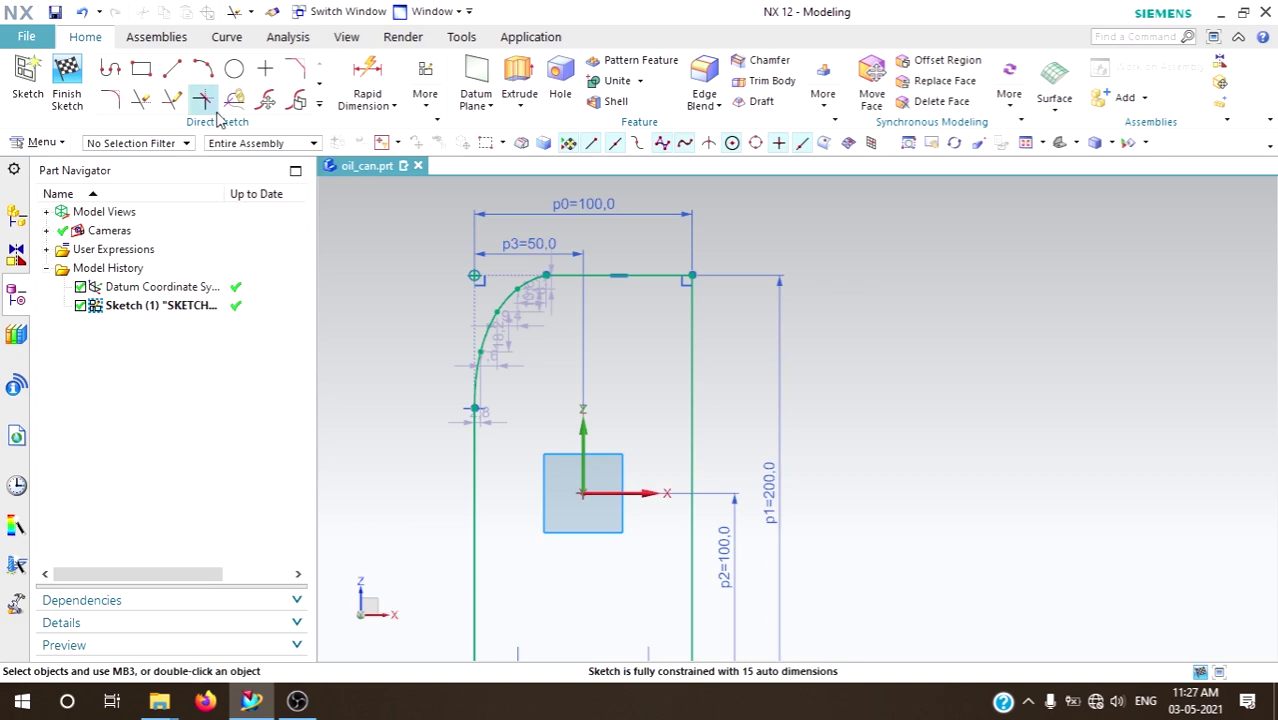
- Round the top-right corner between the top and right lines with a 30 mm fillet, then finish the sketch
key("f")
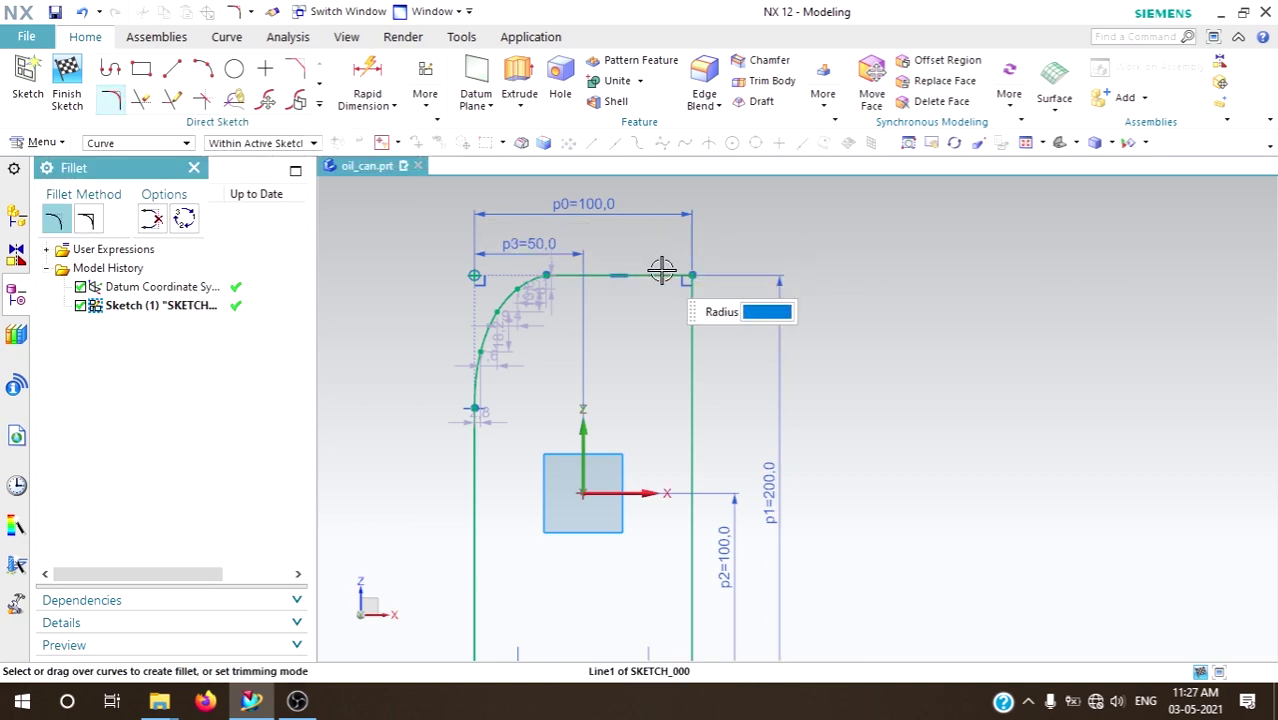
left_click(661, 272)
left_click(692, 315)
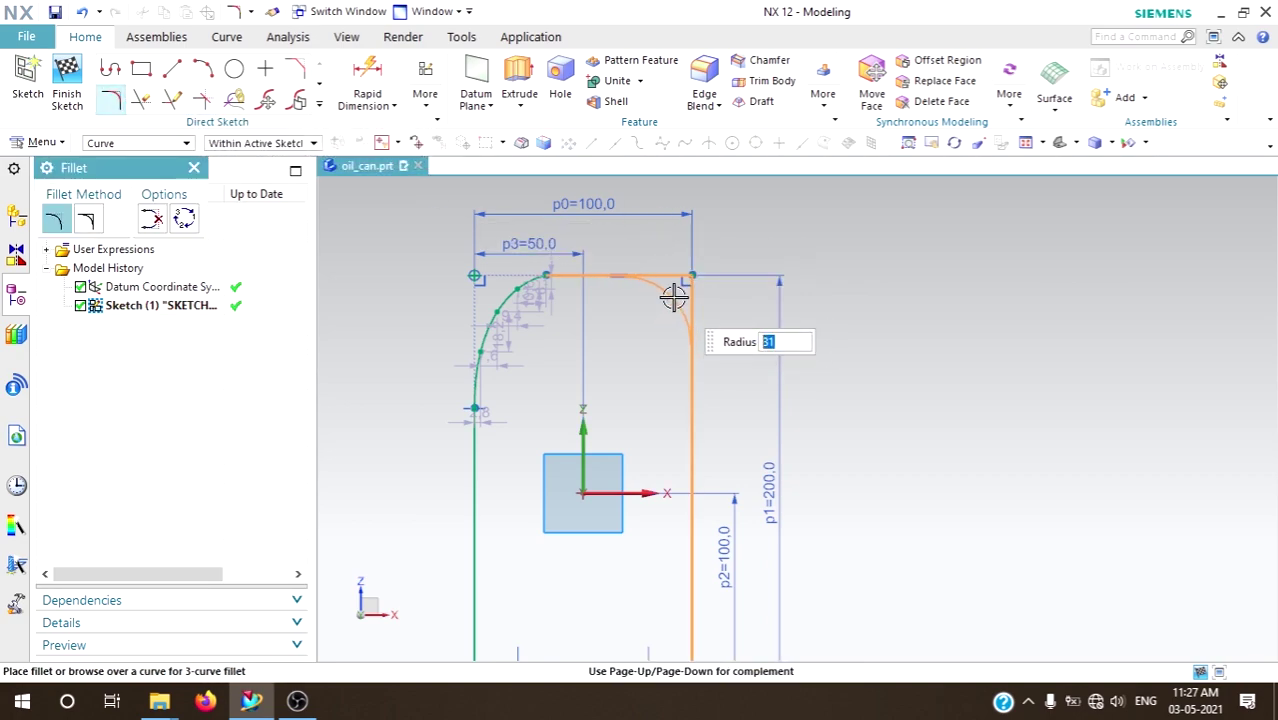
key("Return")
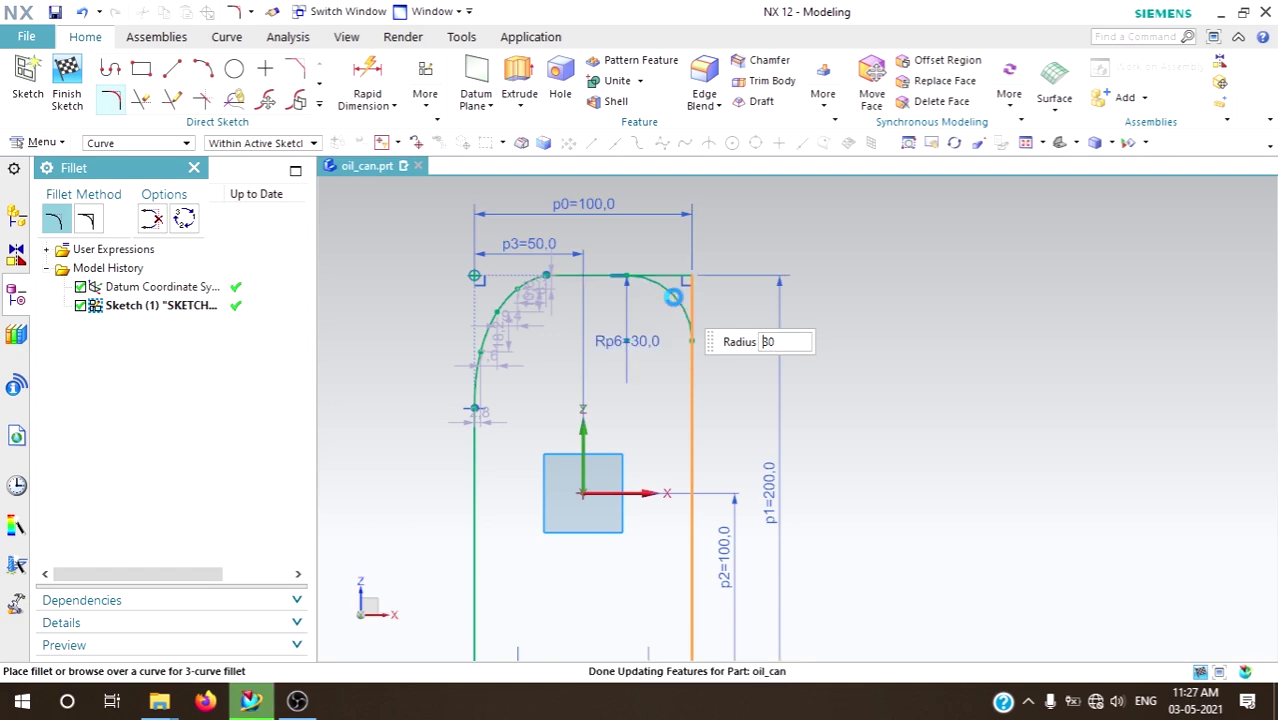
key("Escape")
scroll(706, 295, "down", 3)
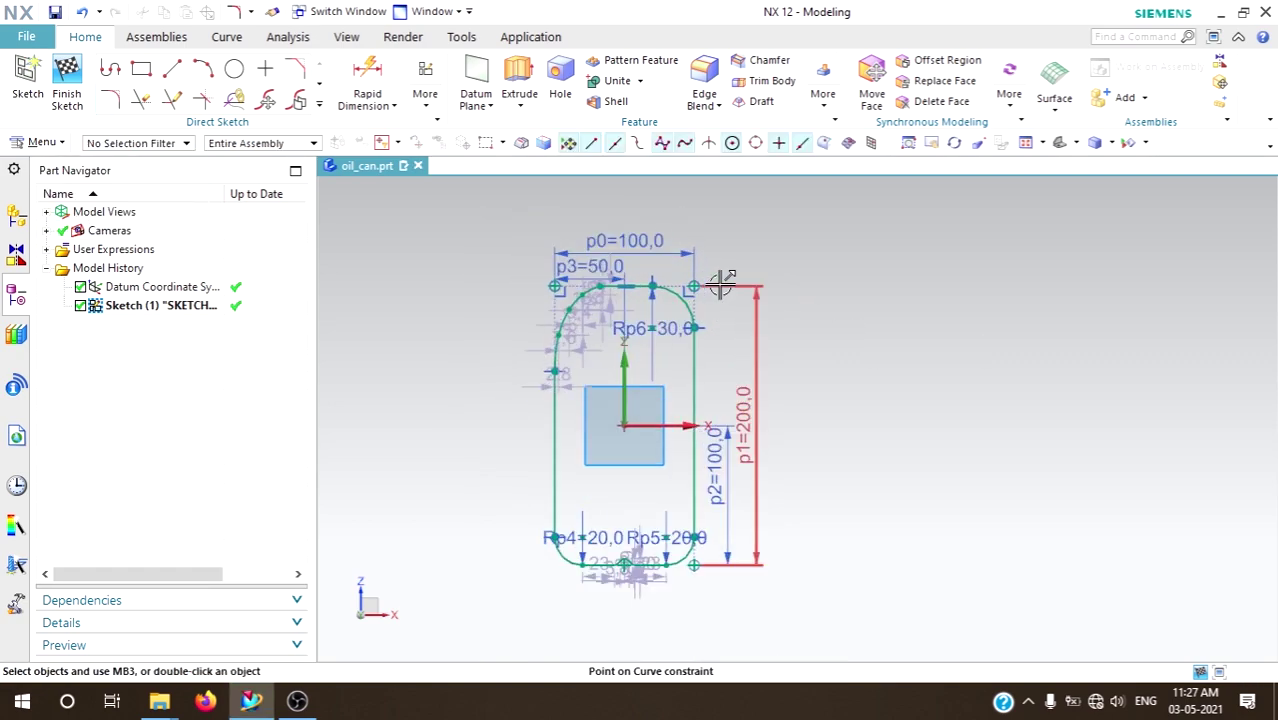
left_click(65, 82)
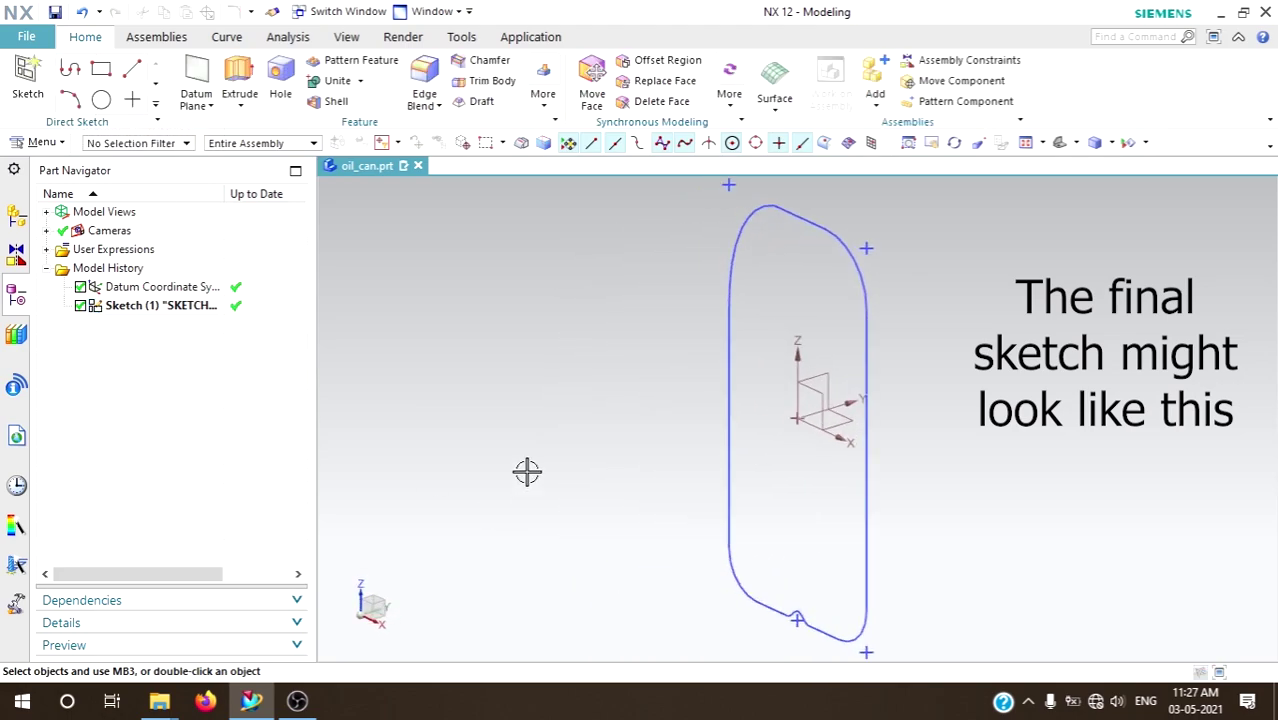
- Extrude the sketch outline with a symmetric value of 20 mm, creating Extrude (2)
left_click(738, 248)
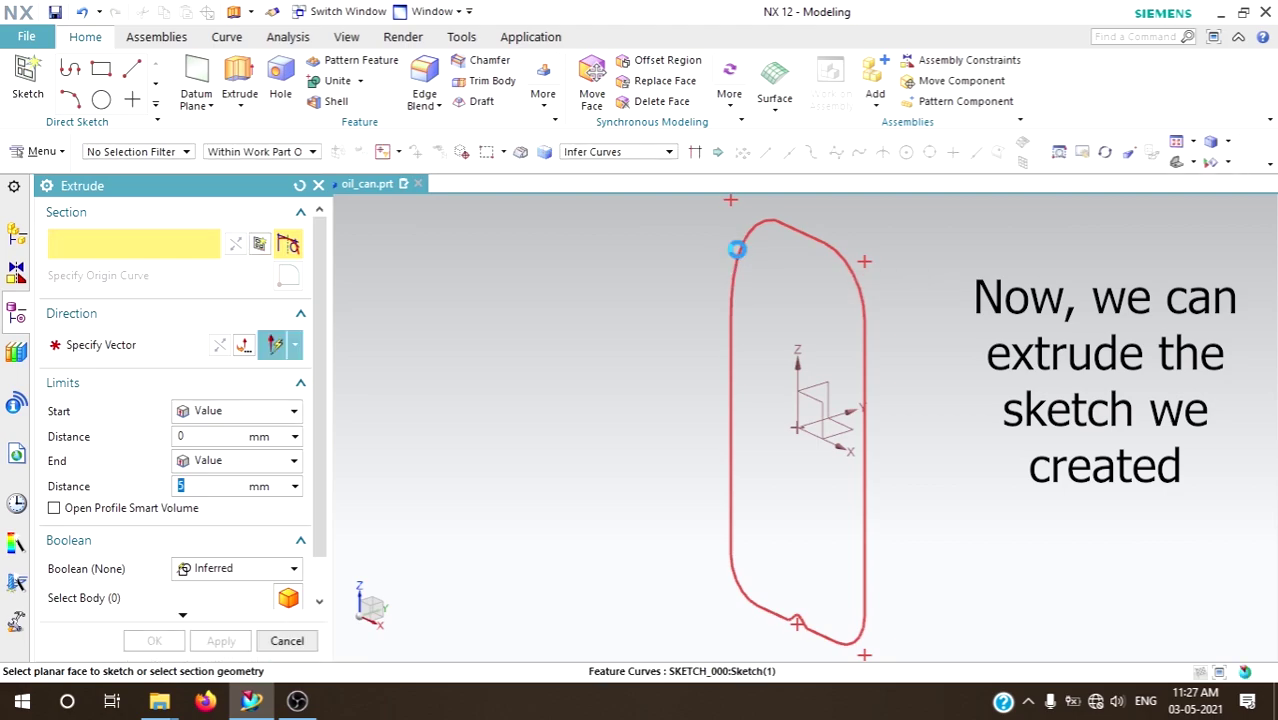
left_click(240, 460)
left_click(251, 496)
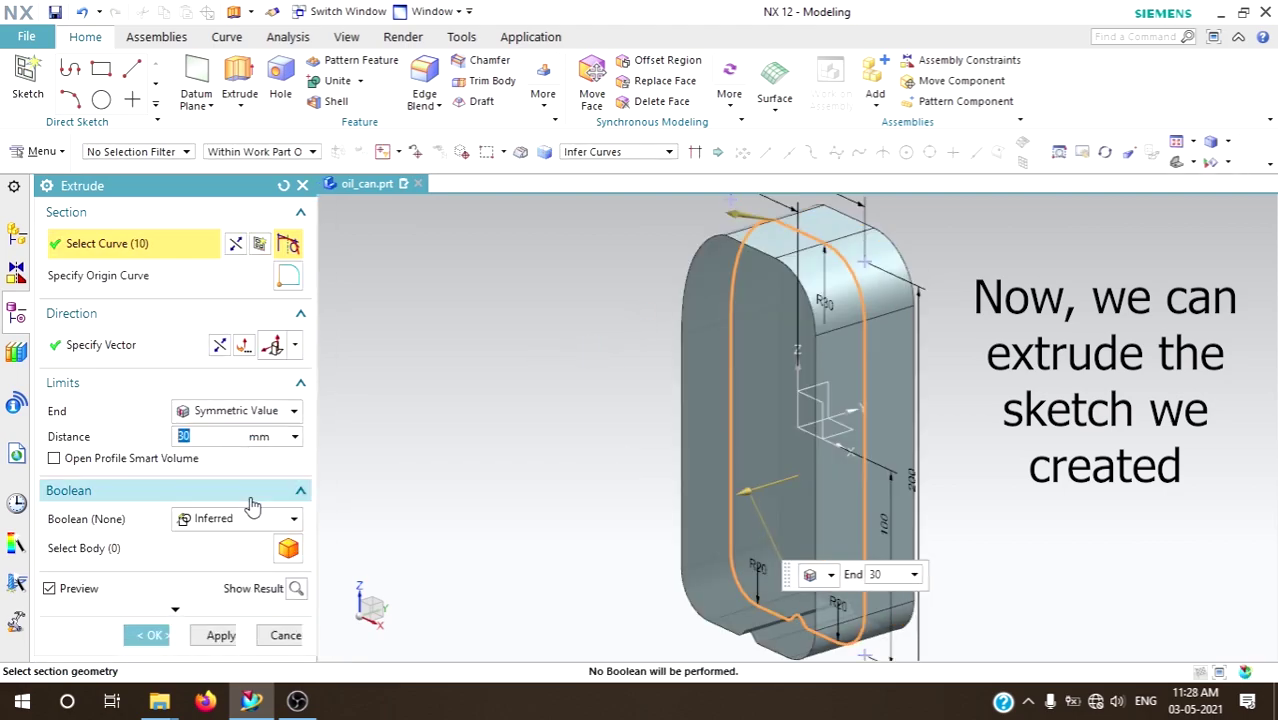
mouse_move(459, 385)
middle_mouse_down()
mouse_move(440, 378)
mouse_move(554, 381)
mouse_move(536, 364)
mouse_move(516, 380)
mouse_move(633, 331)
mouse_move(629, 358)
mouse_move(680, 346)
mouse_move(640, 360)
middle_mouse_up()
type("20")
left_click(127, 629)
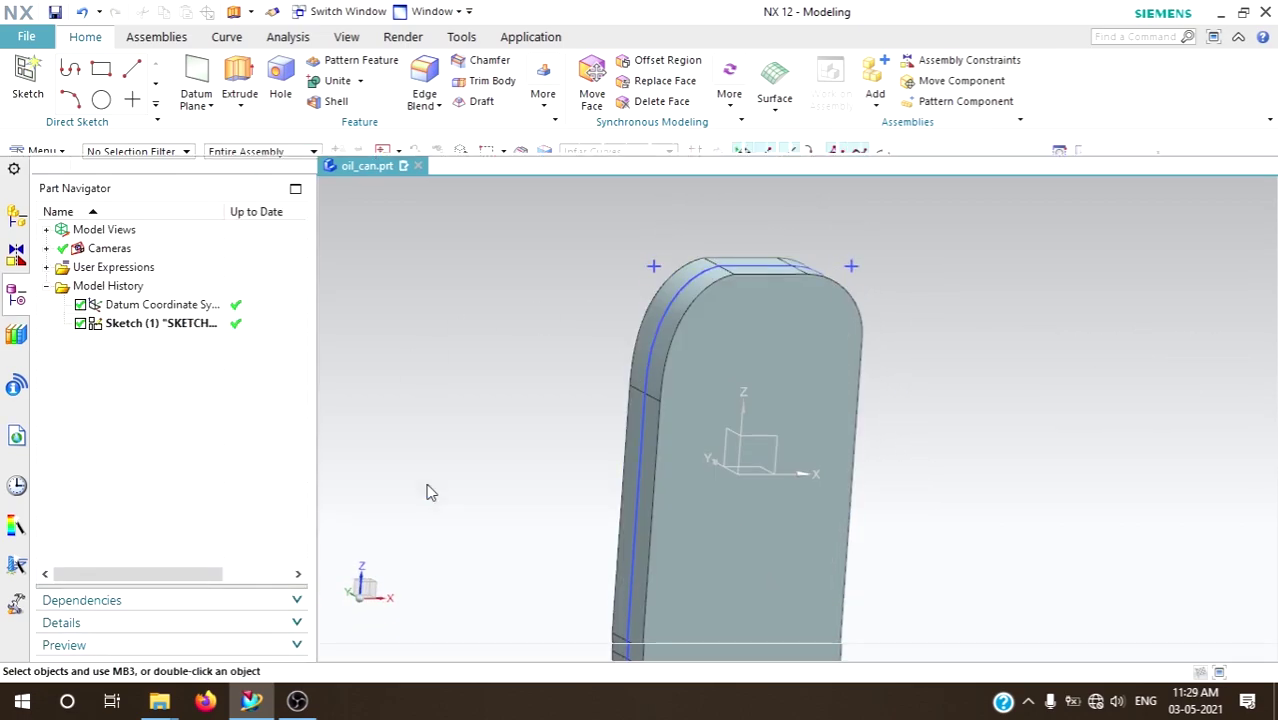
scroll(457, 441, "down", 2)
scroll(457, 441, "up", 1)
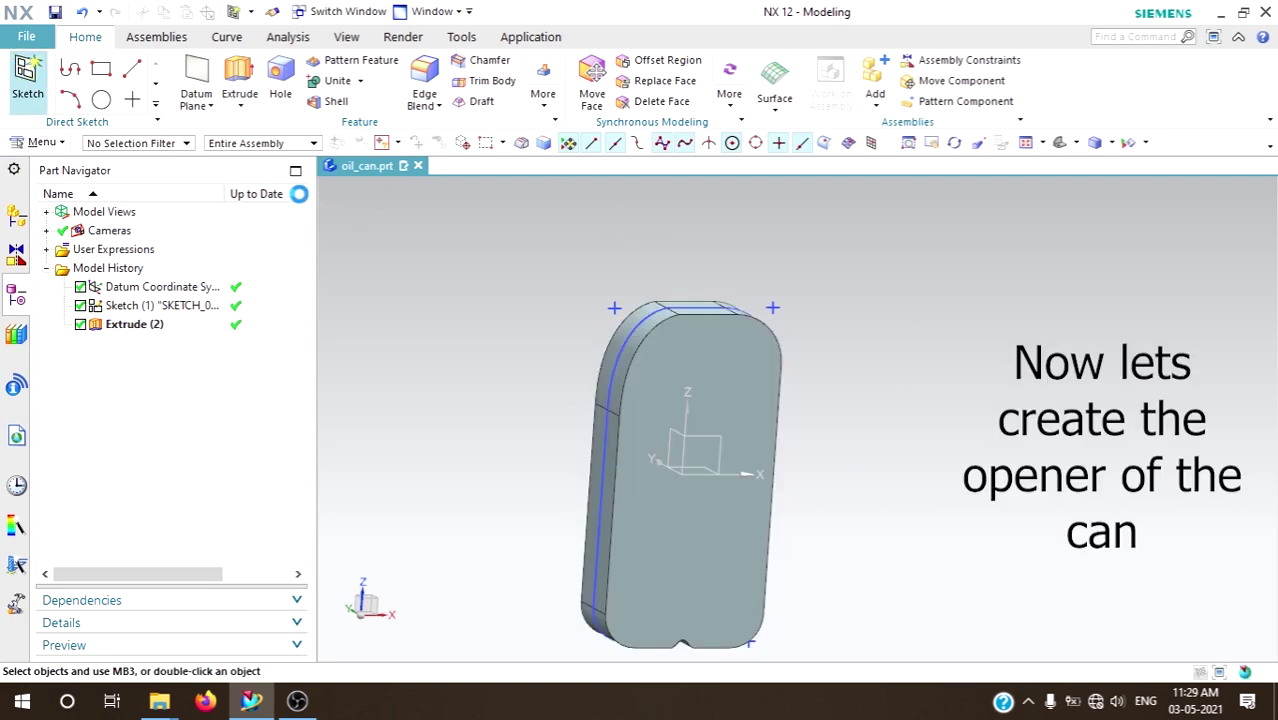
- Start a new sketch on the body's top face
scroll(740, 311, "up", 2)
scroll(700, 312, "up", 2)
scroll(675, 322, "up", 2)
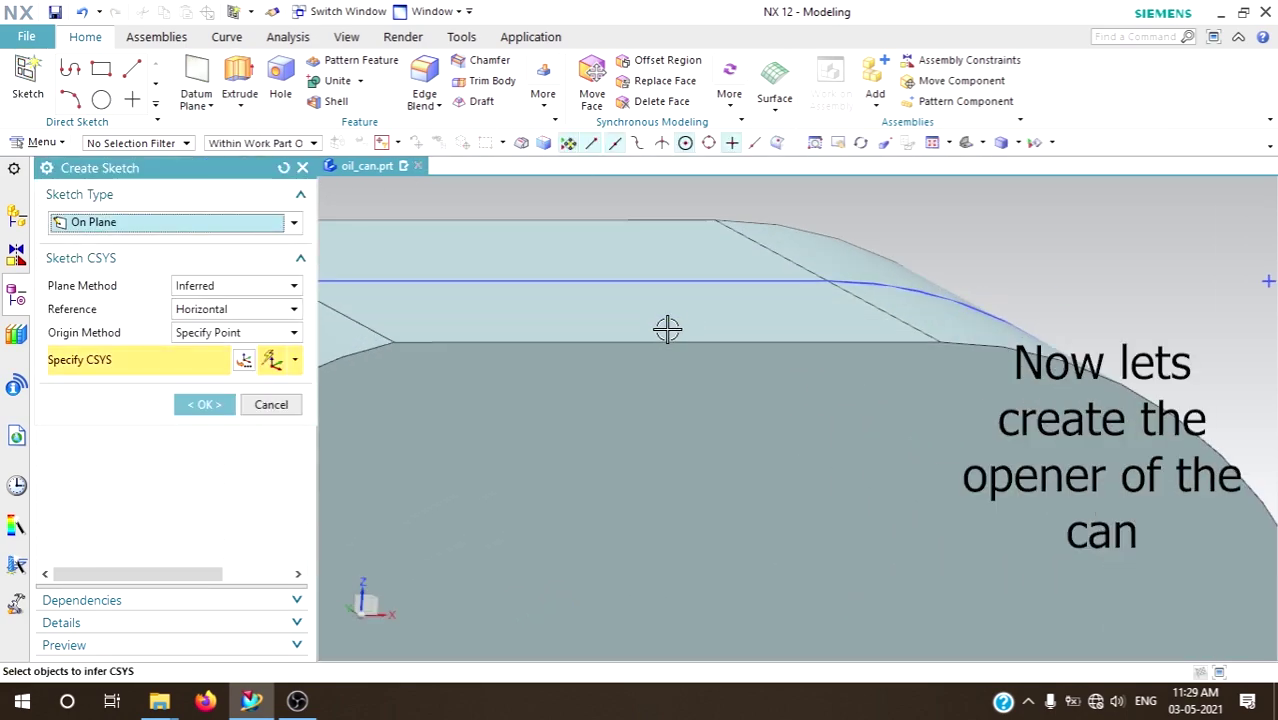
scroll(667, 329, "up", 1)
left_click(667, 329)
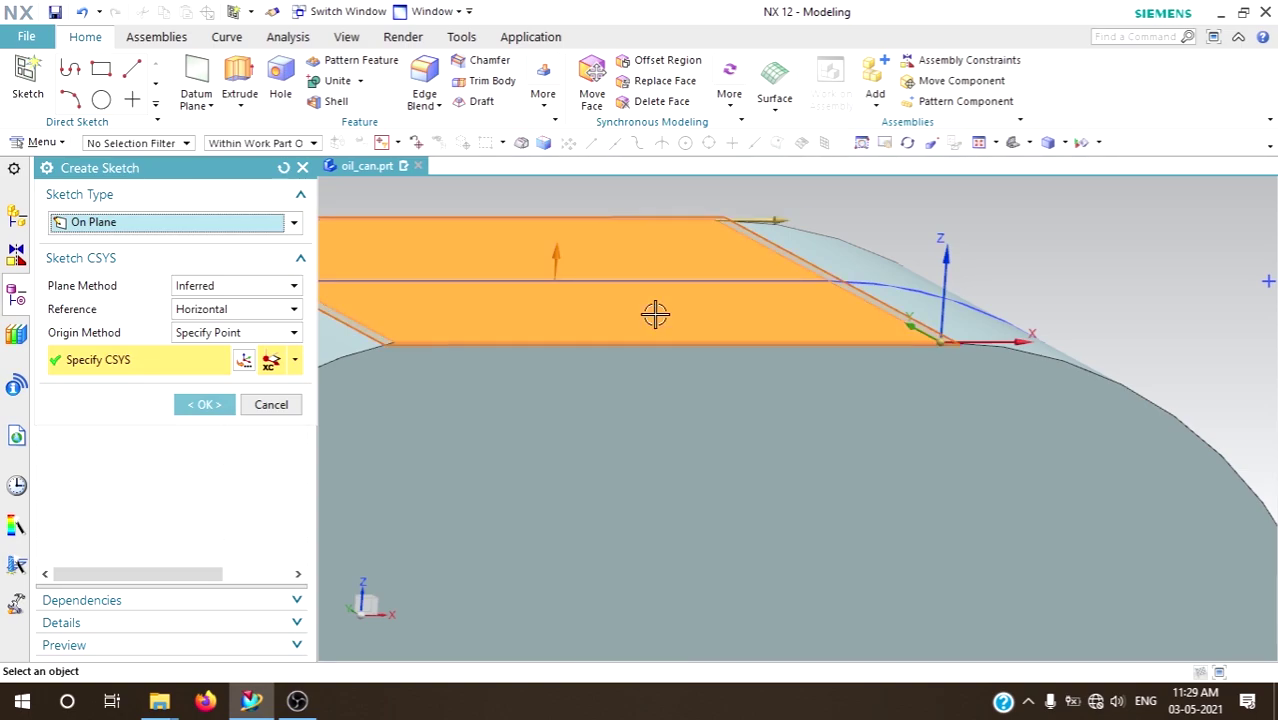
left_click(101, 100)
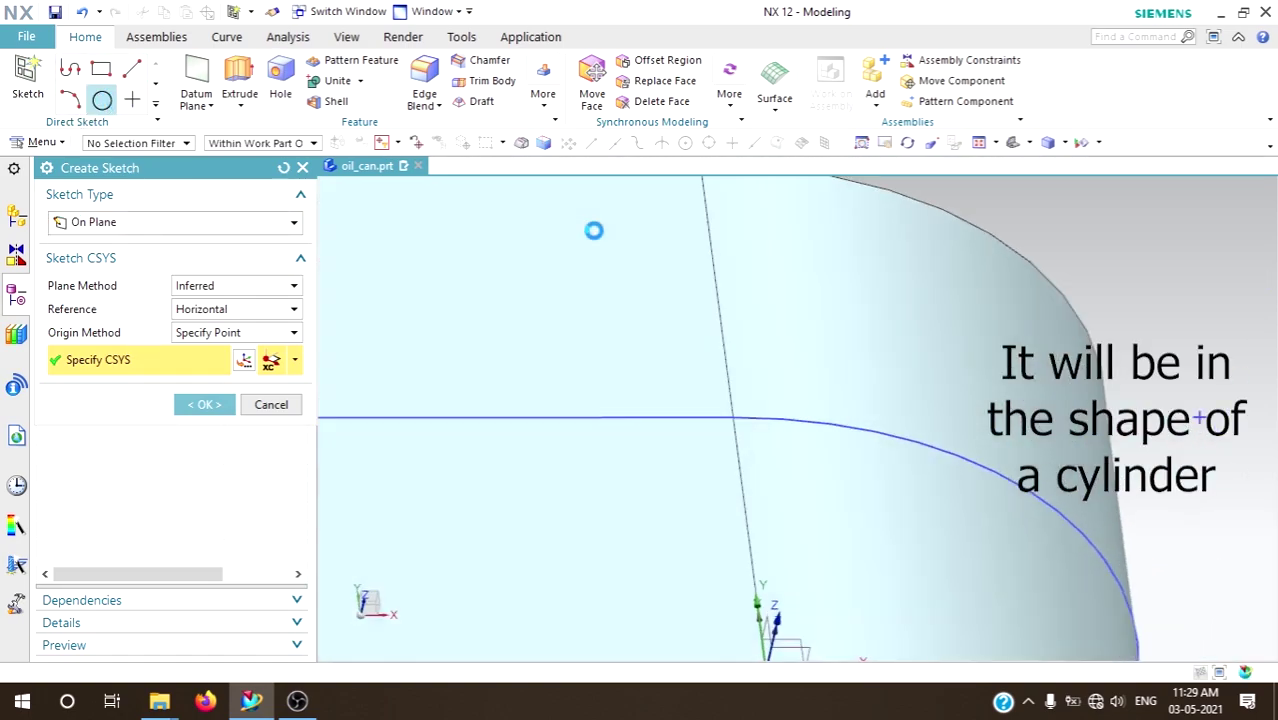
- Draw a 25 mm diameter circle centred on the middle line and finish the sketch
scroll(561, 416, "down", 1)
scroll(561, 416, "down", 1)
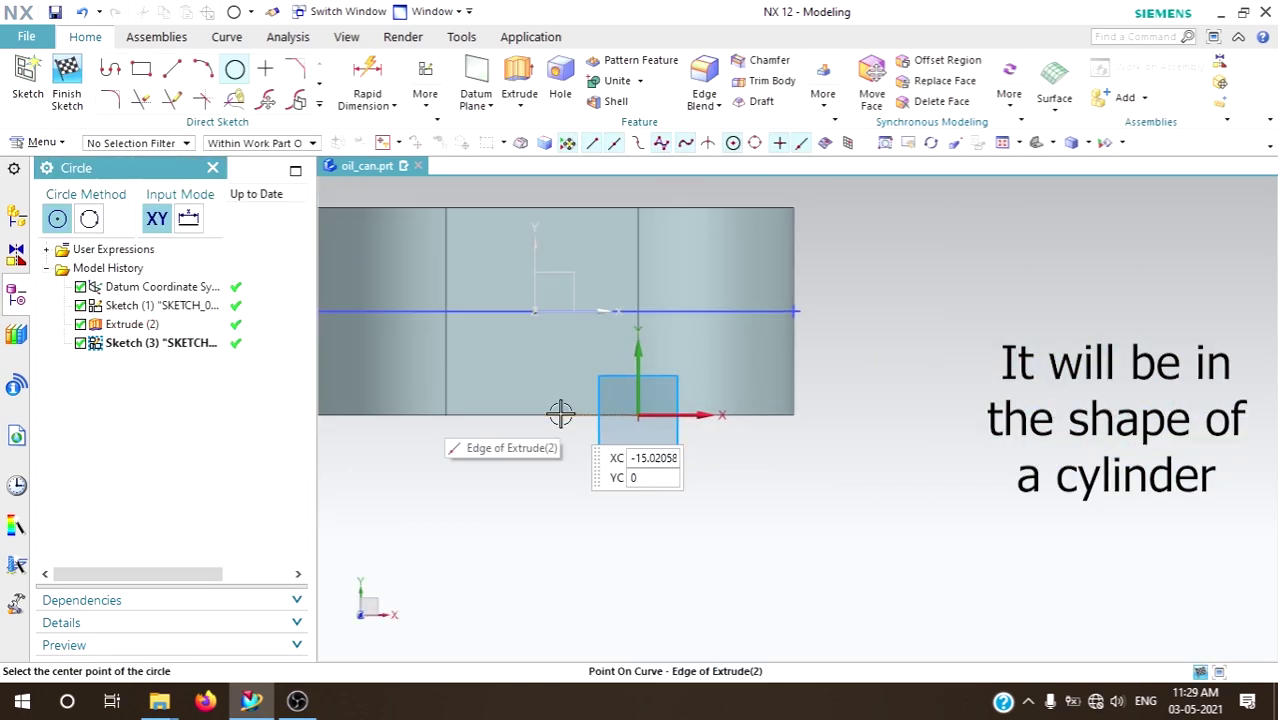
scroll(536, 312, "down", 1)
scroll(536, 312, "up", 2)
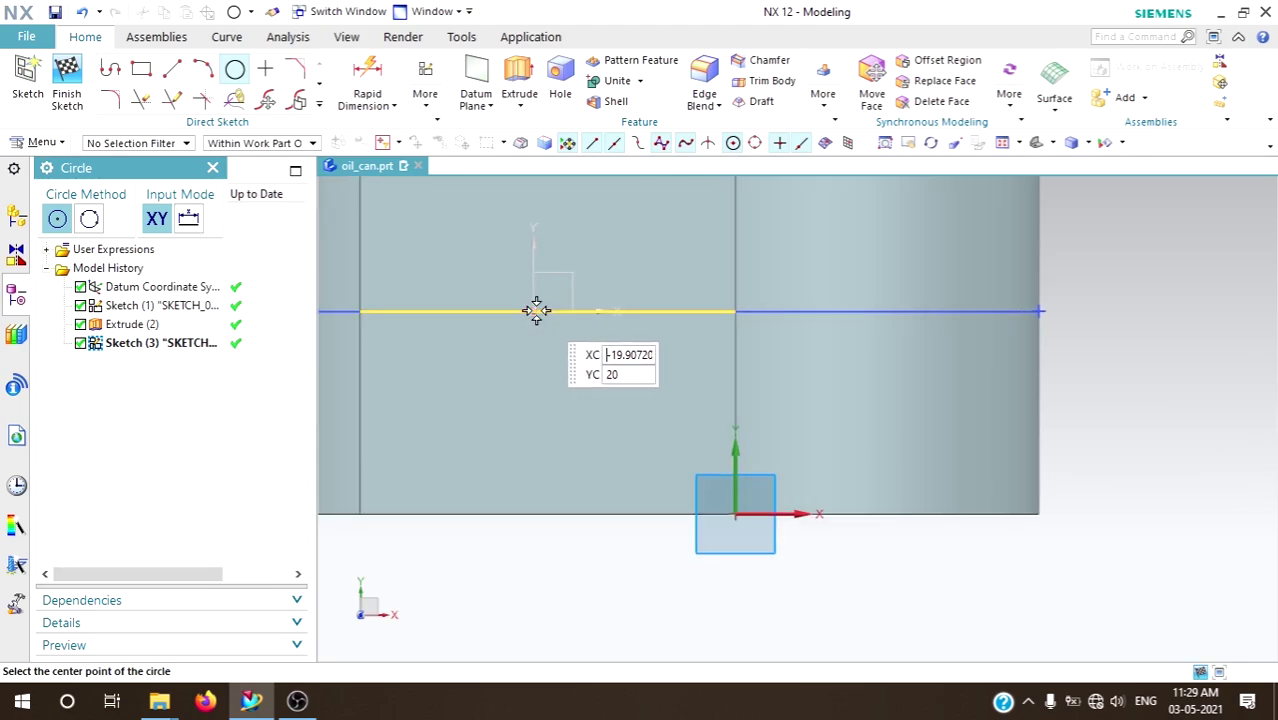
left_click(540, 311)
type("25")
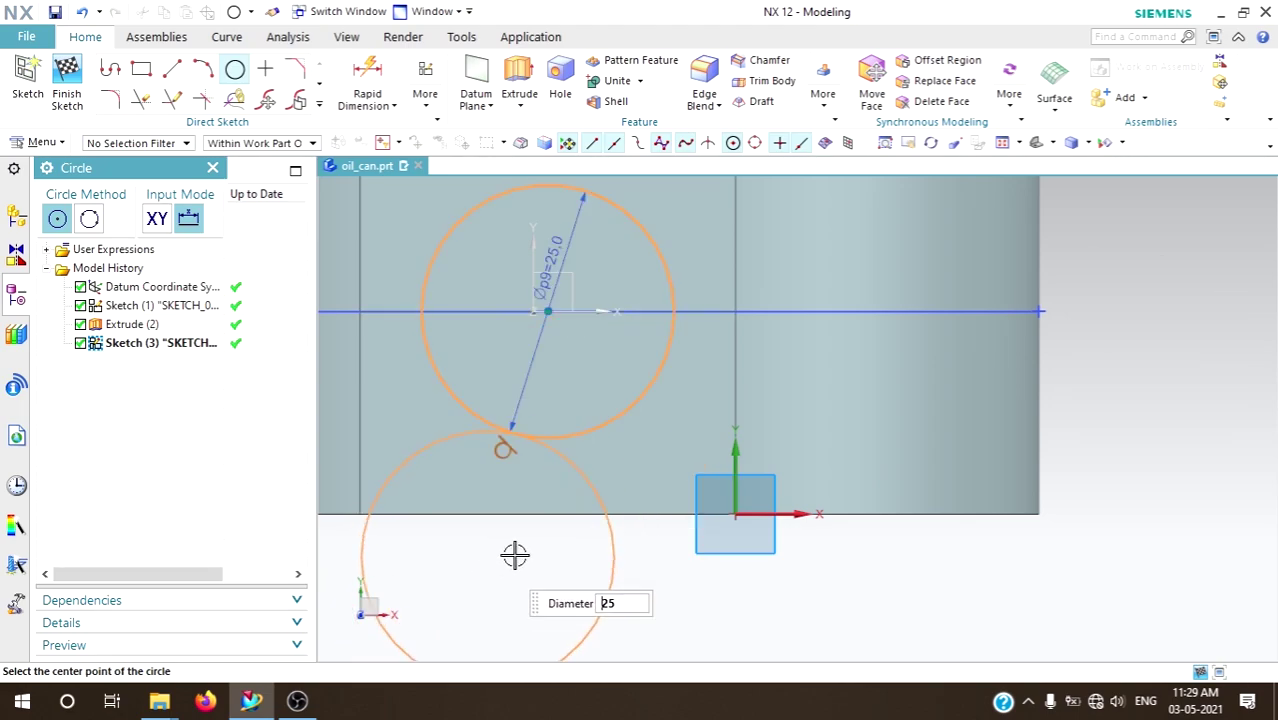
key("Escape")
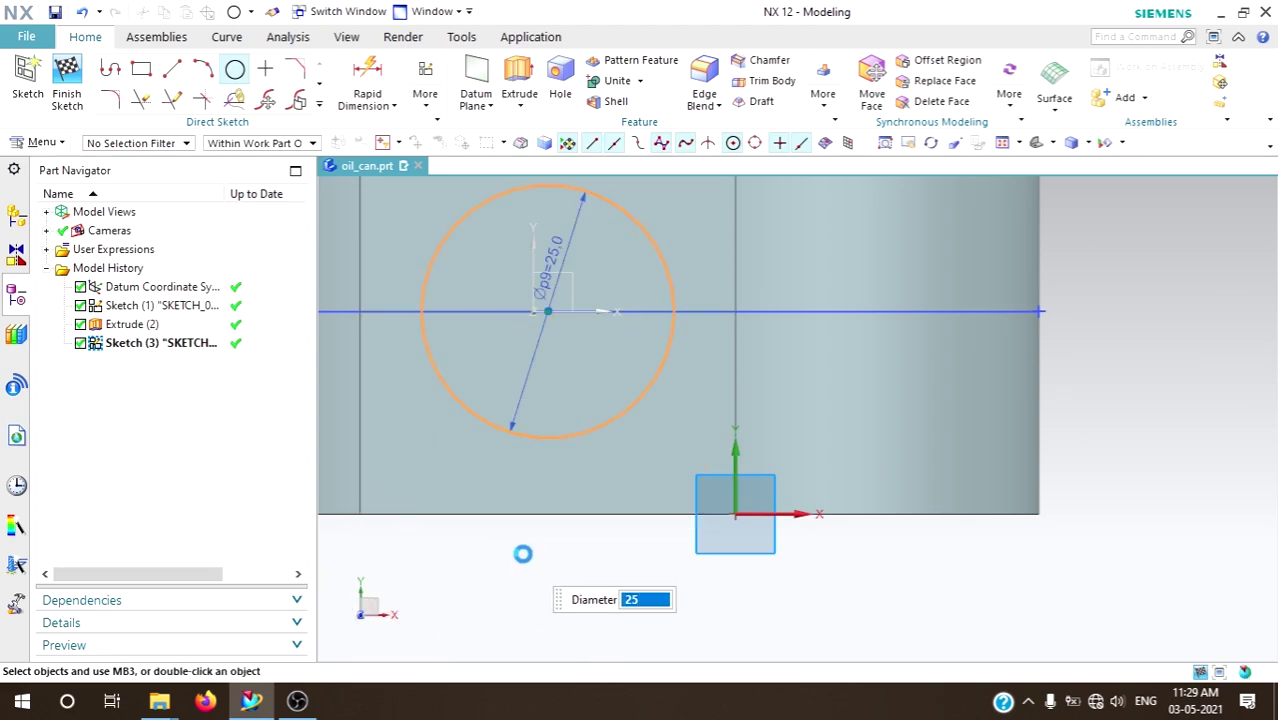
scroll(645, 547, "down", 3)
scroll(560, 428, "up", 1)
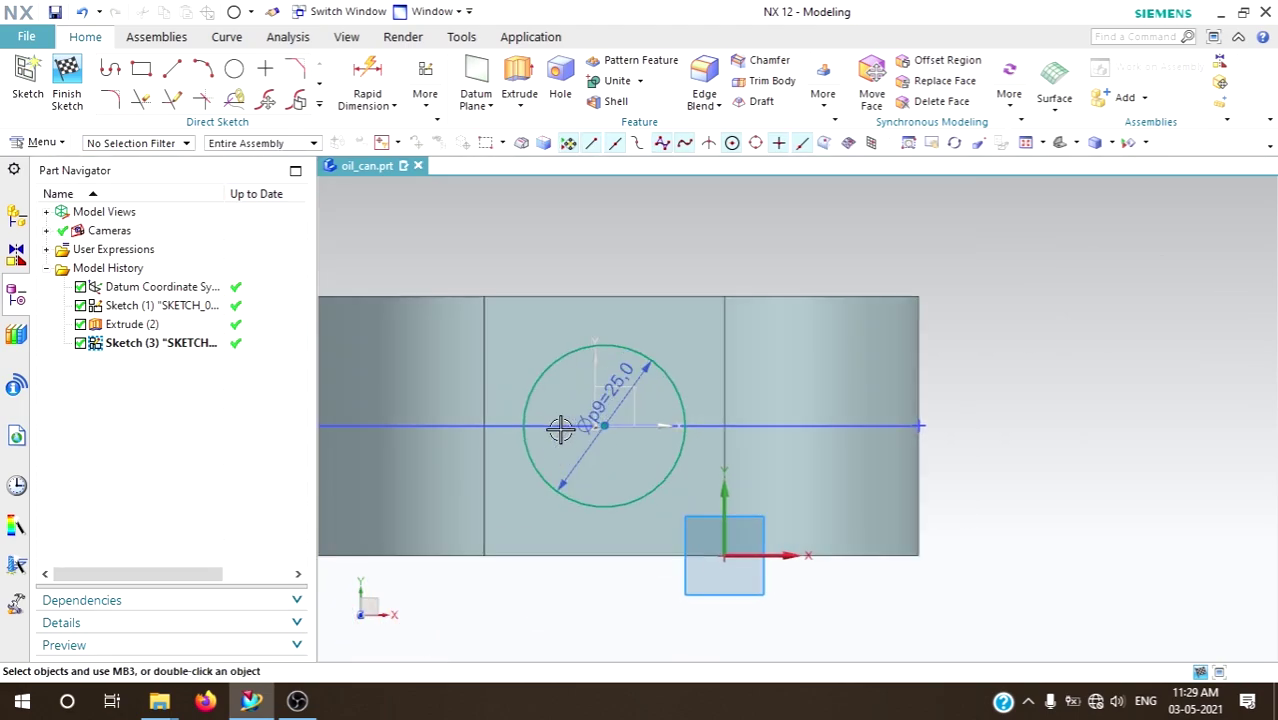
left_click(67, 72)
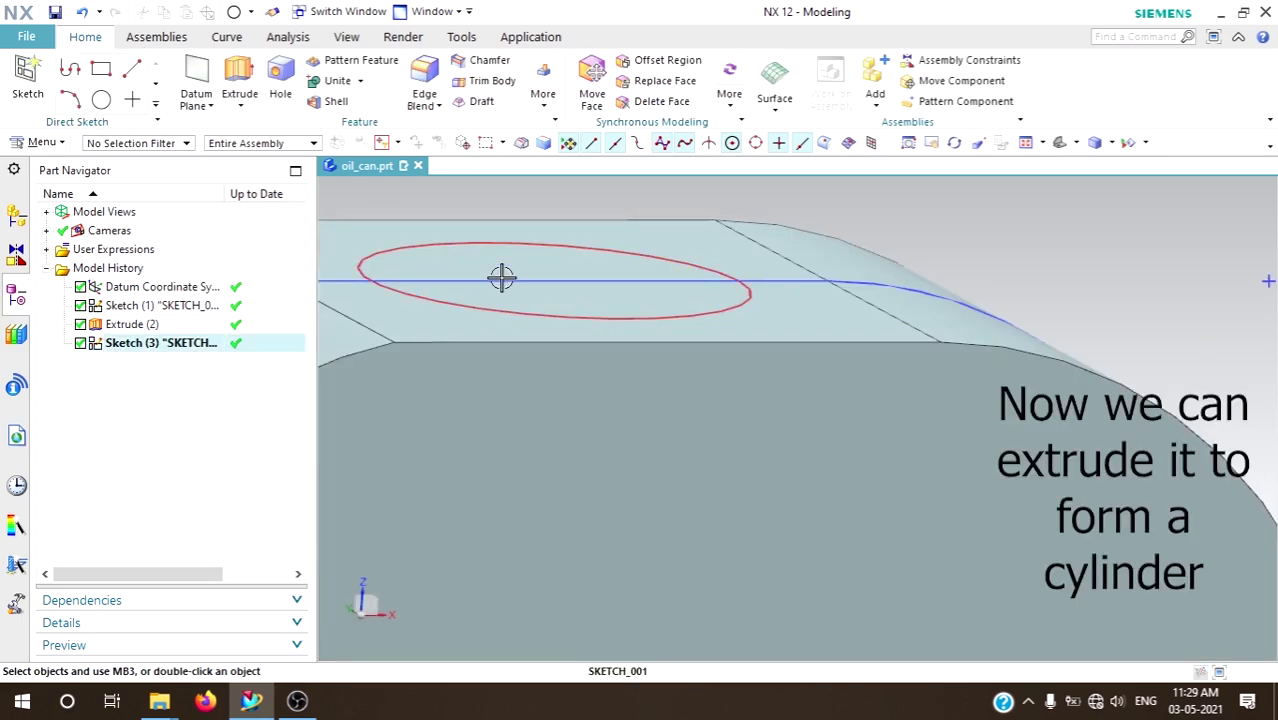
- Extrude the circle 15 mm and unite it with the body as Extrude (4)
left_click(247, 83)
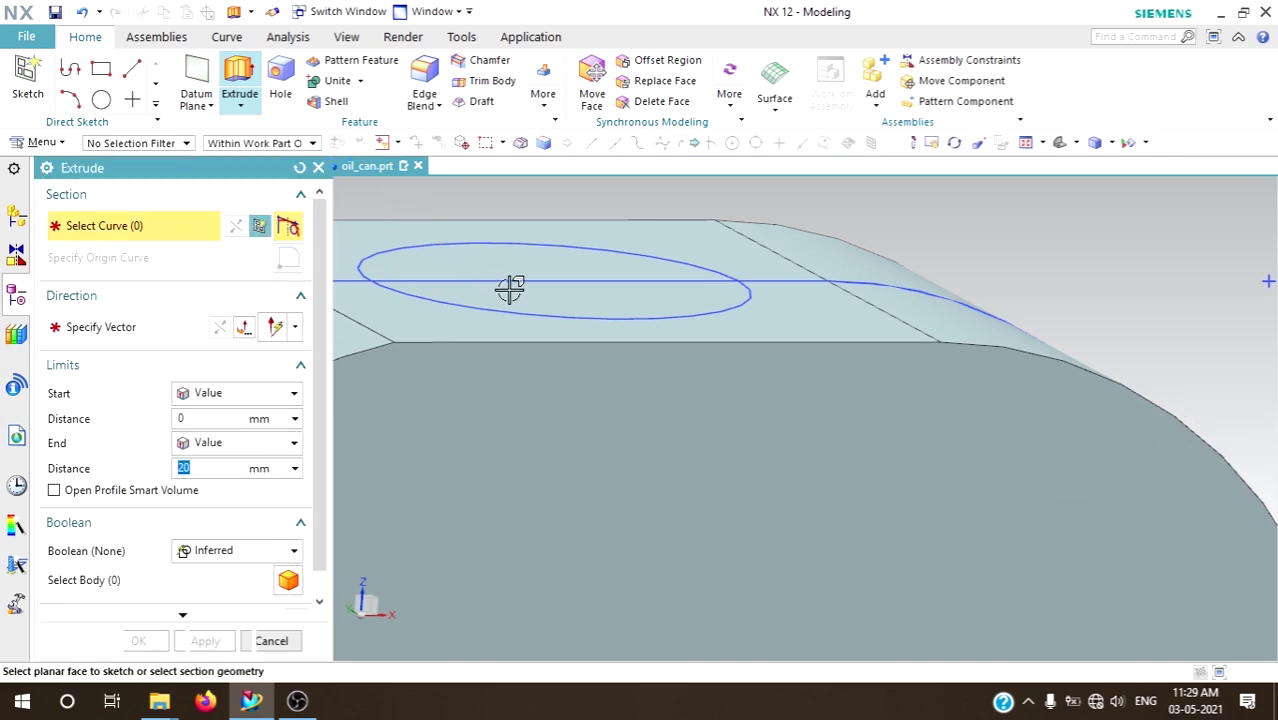
left_click(452, 313)
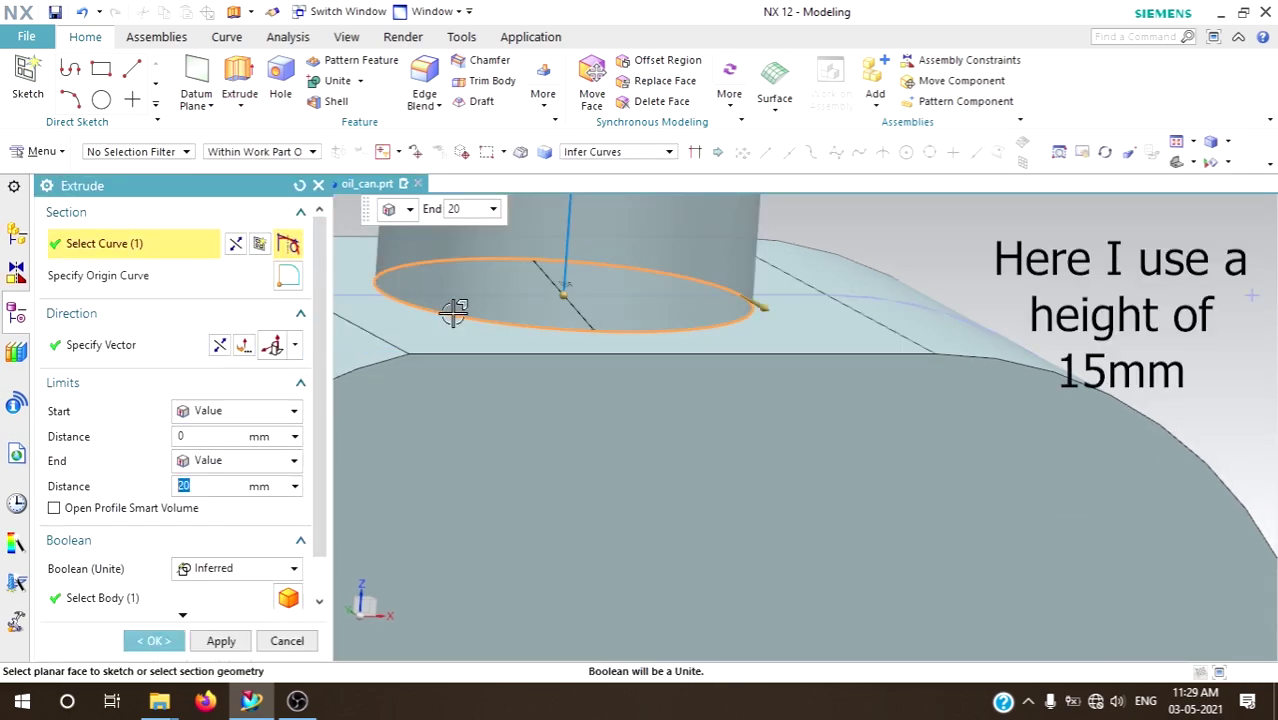
scroll(509, 423, "down", 3)
scroll(440, 262, "up", 1)
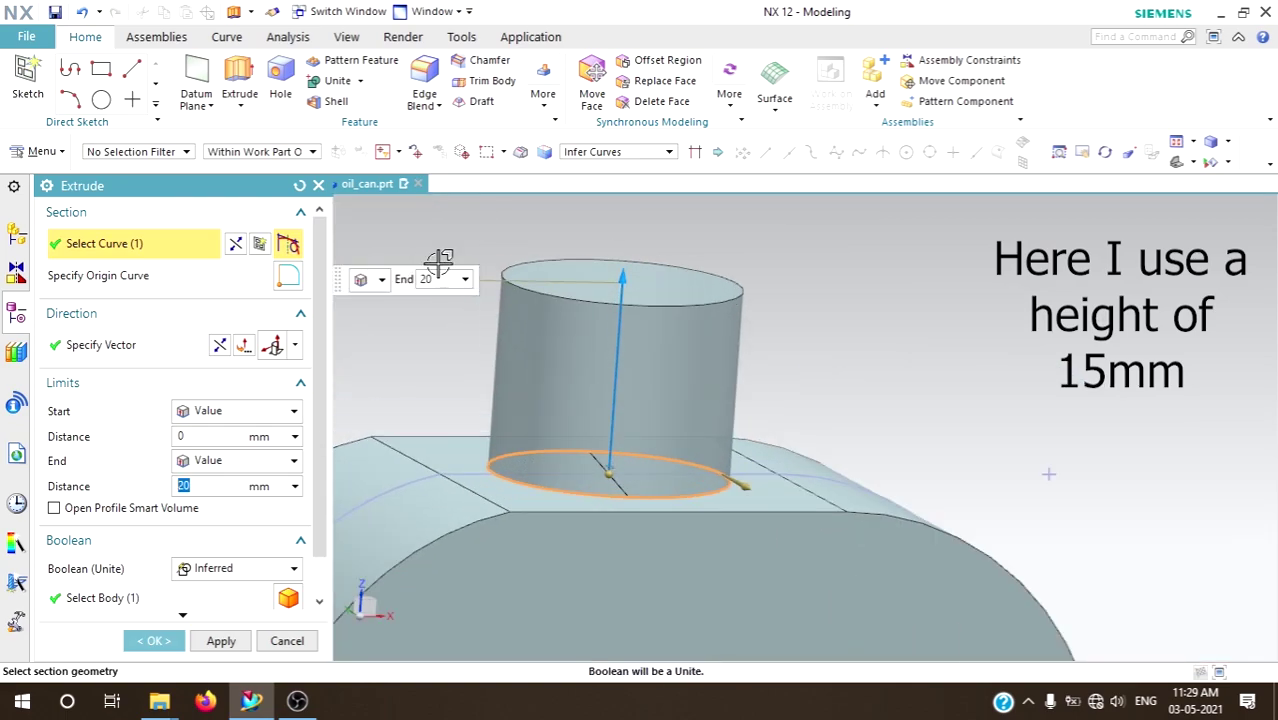
type("15")
left_click(155, 640)
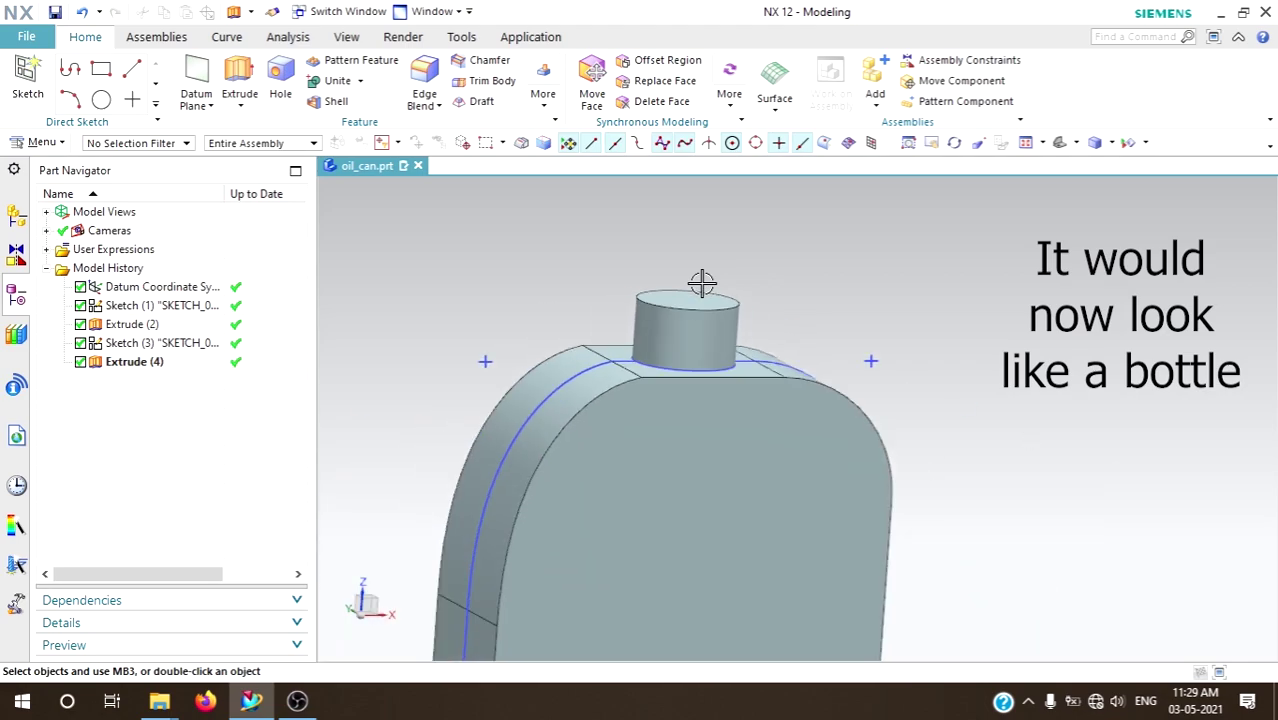
middle_click_drag(818, 392, 790, 384)
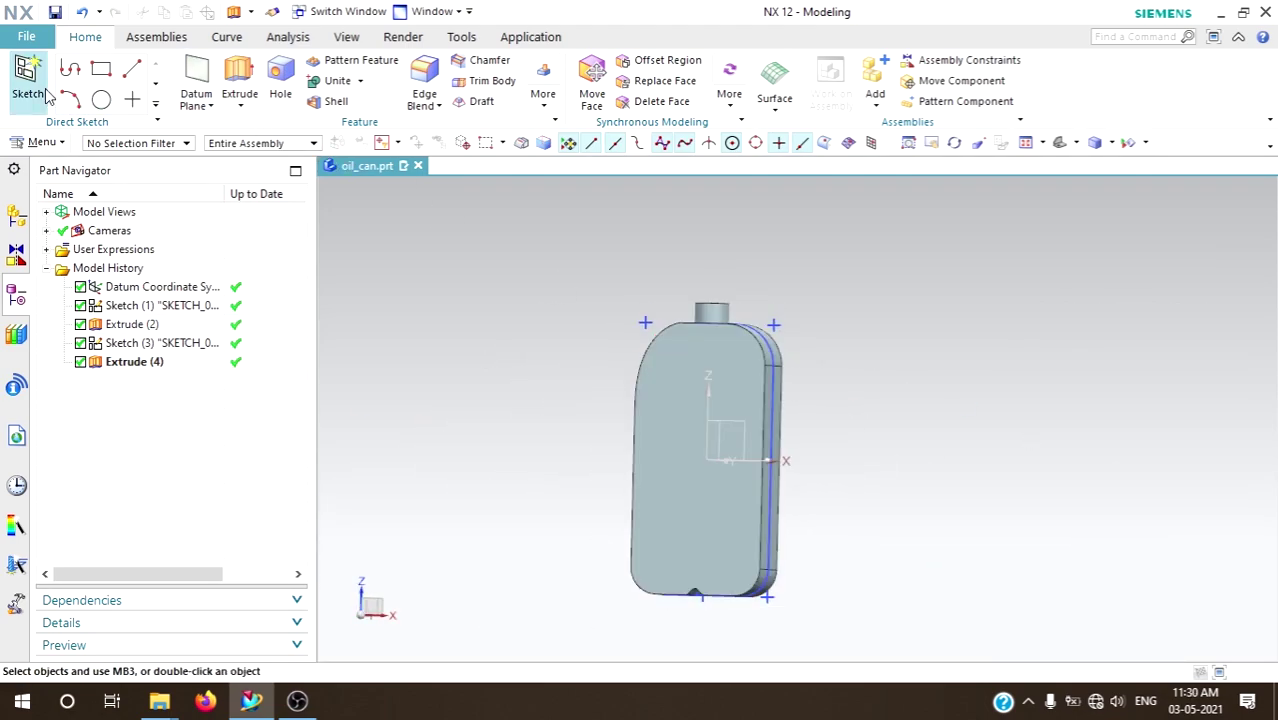
- Start a new sketch, Sketch (5), on the bottle's front face
left_click(750, 393)
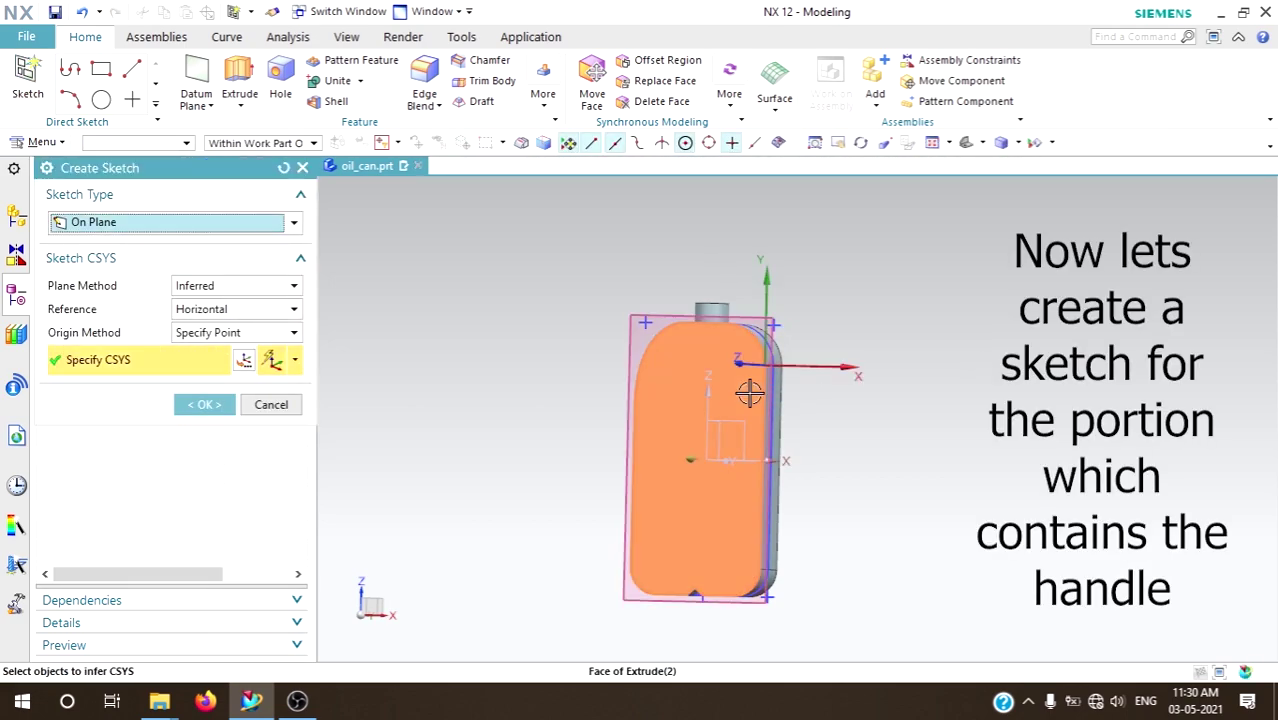
left_click(205, 404)
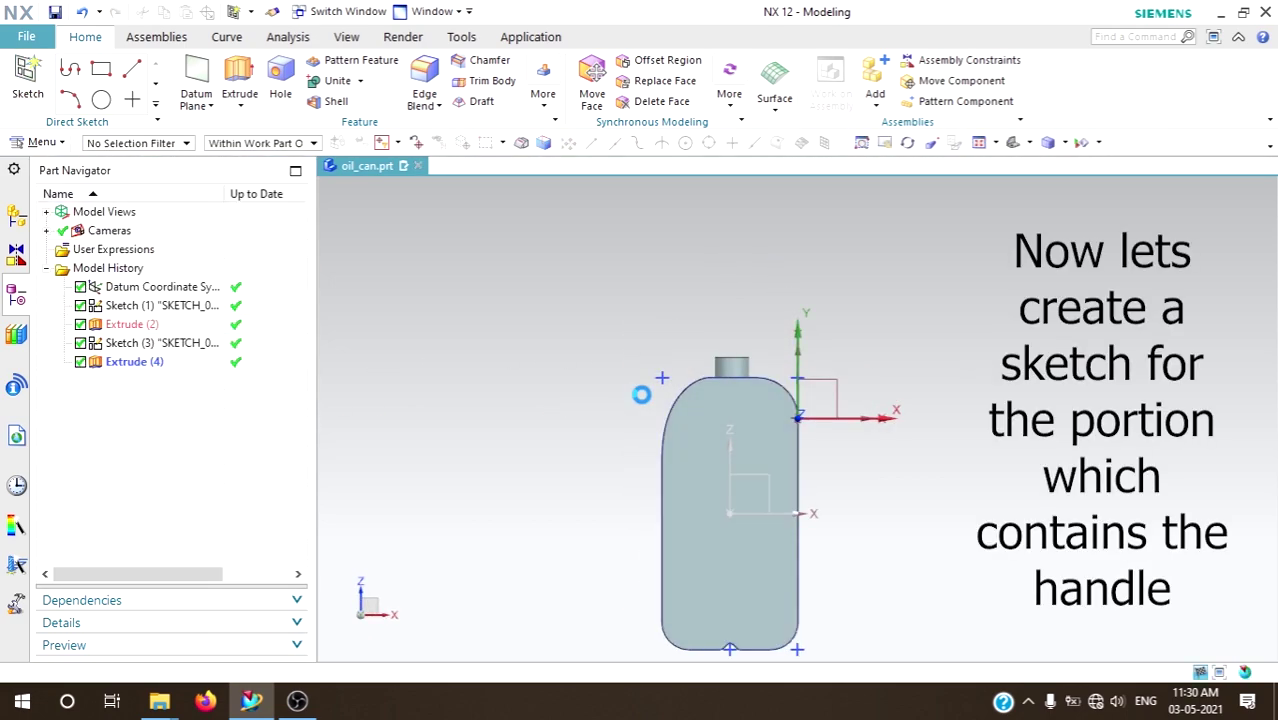
scroll(562, 277, "up", 2)
scroll(607, 277, "up", 2)
scroll(607, 277, "down", 4)
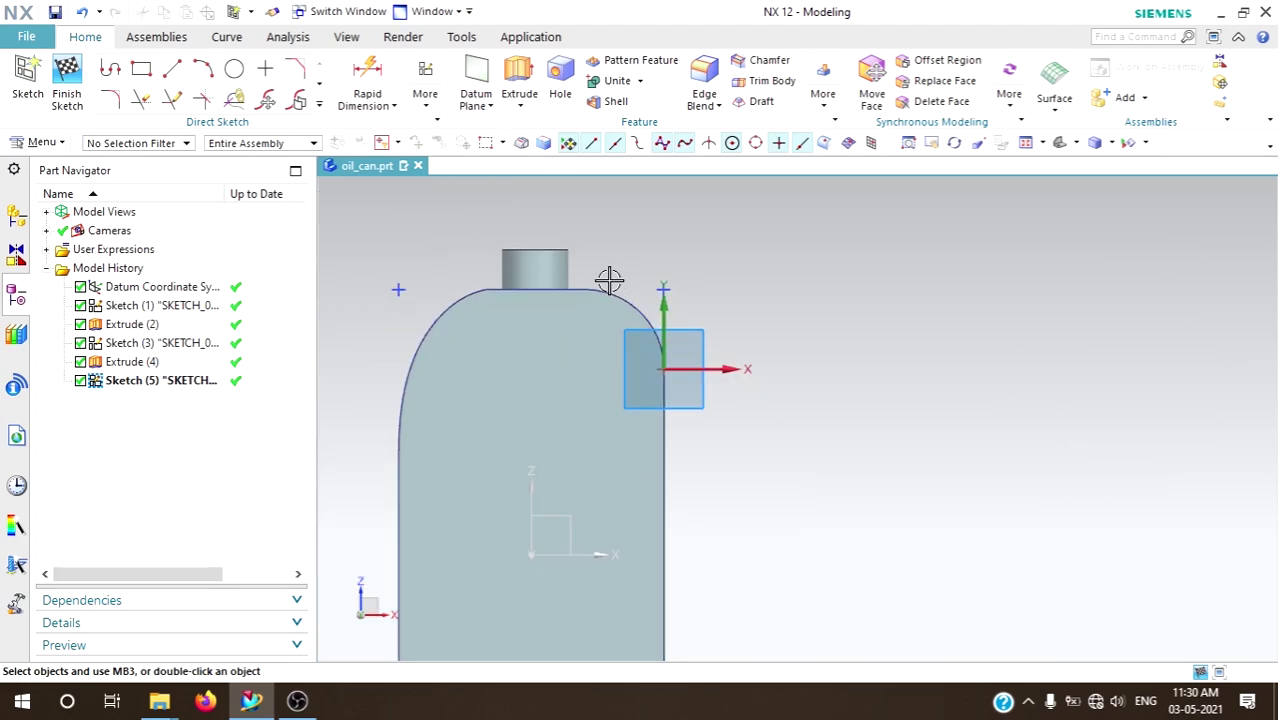
scroll(539, 290, "up", 1)
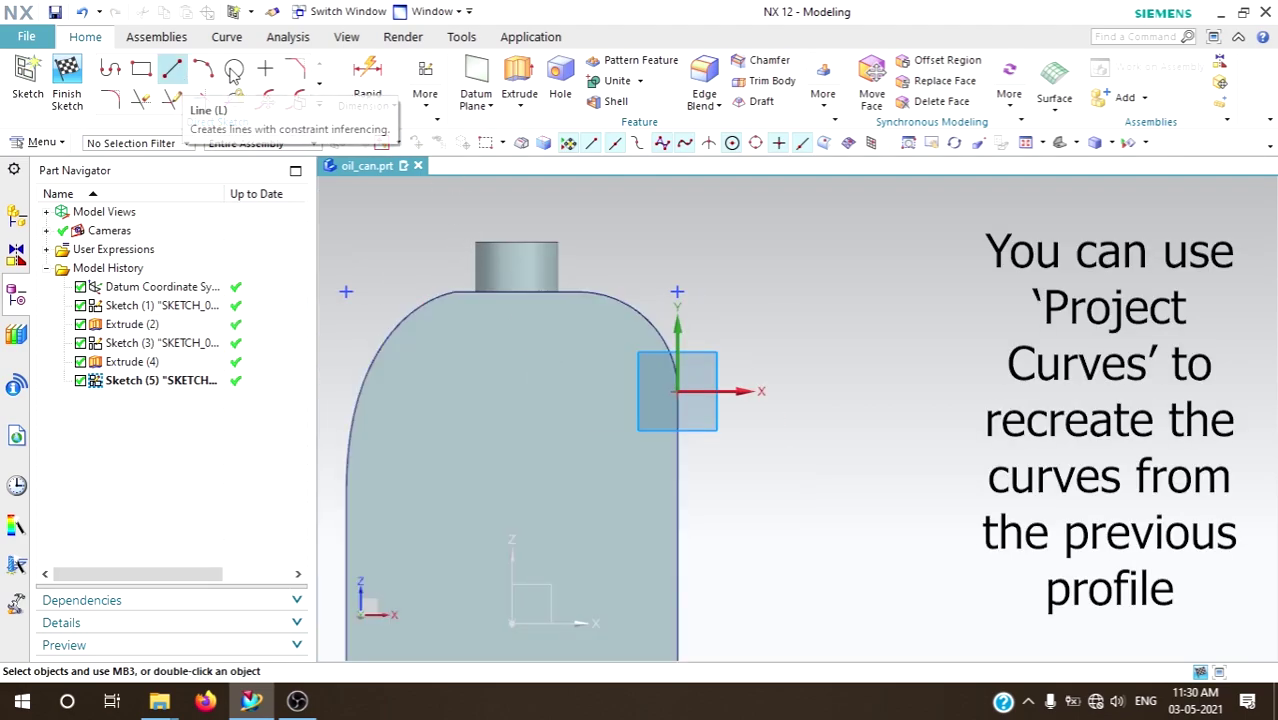
- Project the body's flat top edge, corner arc and right edge into the sketch
left_click(319, 104)
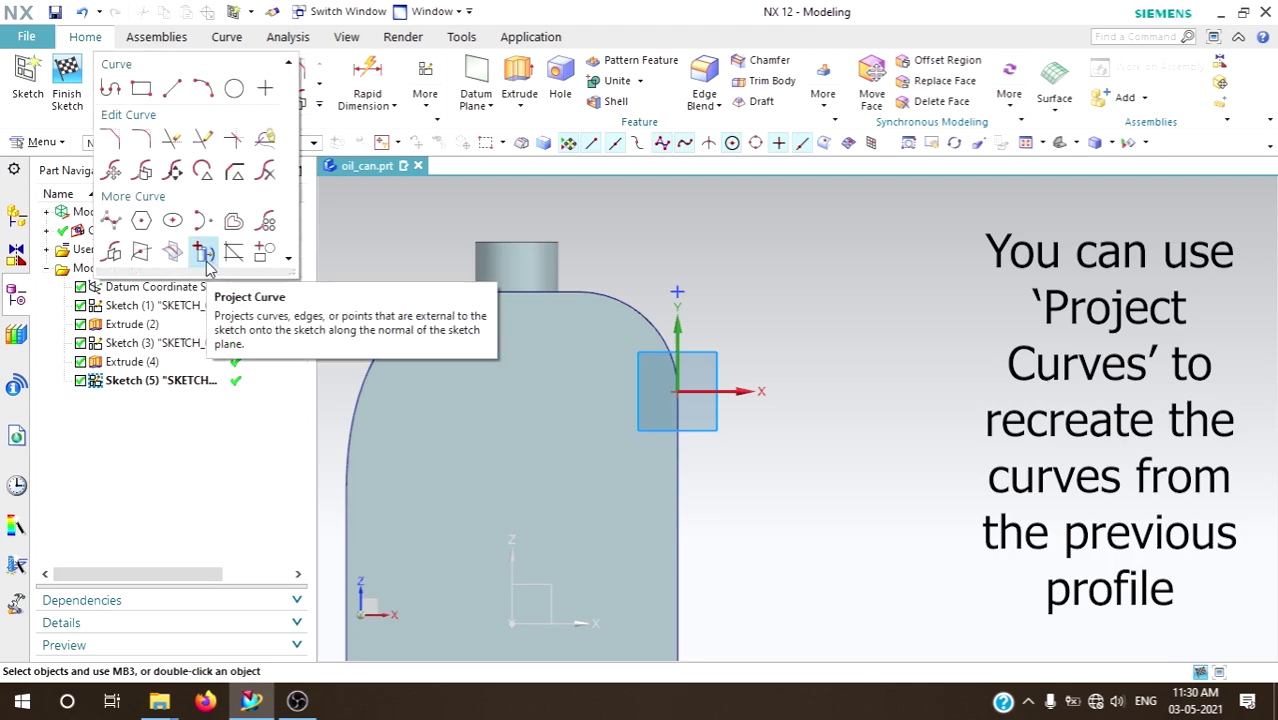
left_click(200, 257)
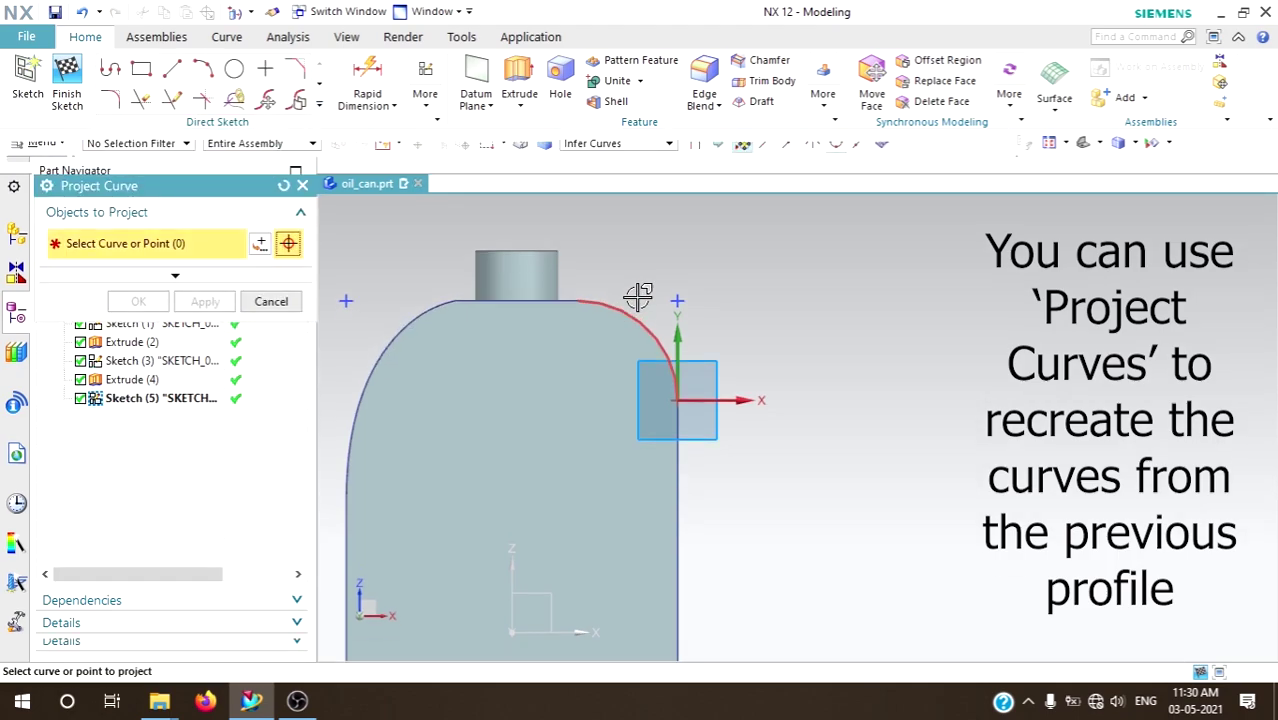
left_click(571, 293)
left_click(627, 309)
left_click(679, 426)
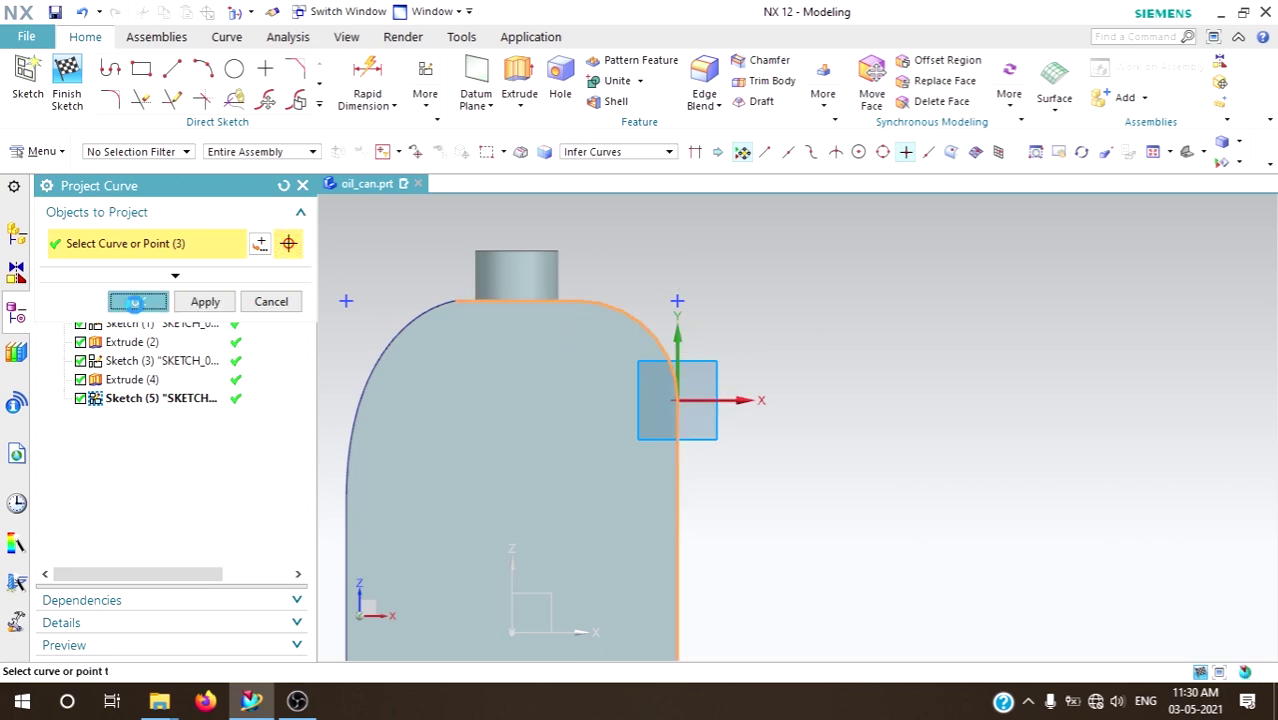
left_click(137, 302)
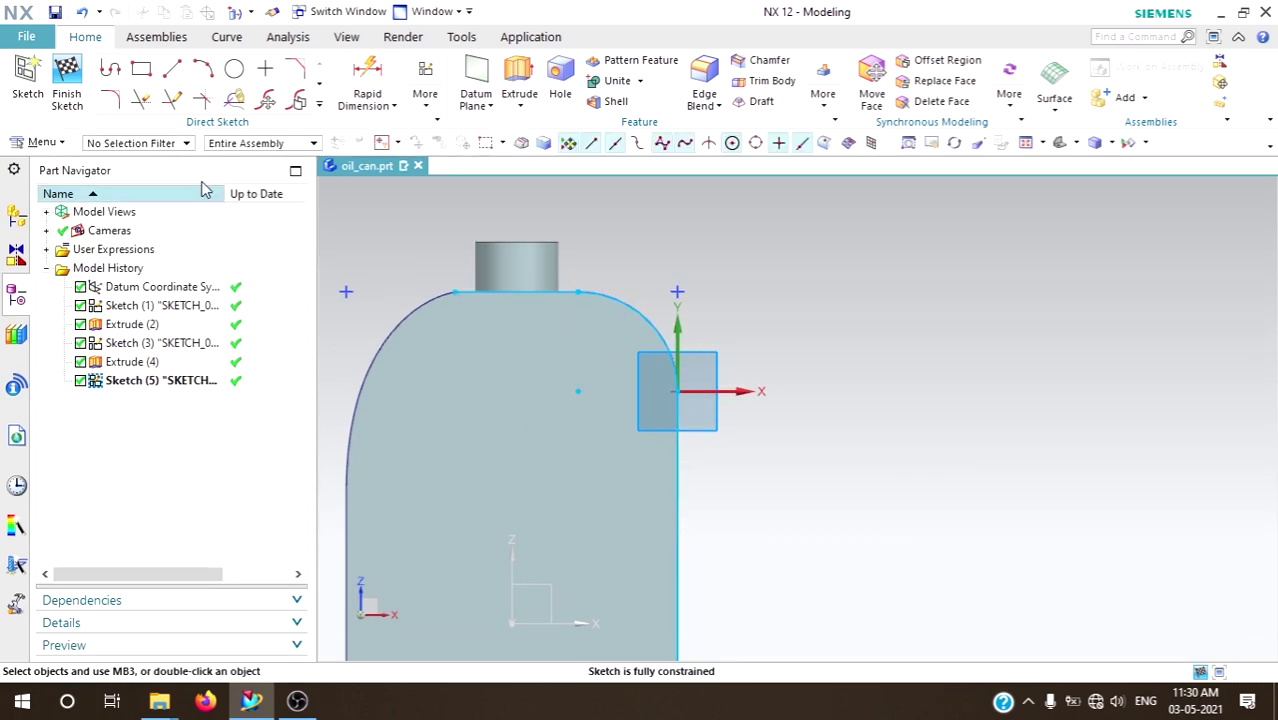
- Draw a vertical line down from the top edge and a horizontal line across the body
left_click(175, 67)
left_click(548, 291)
scroll(560, 330, "down", 2)
left_click(567, 360)
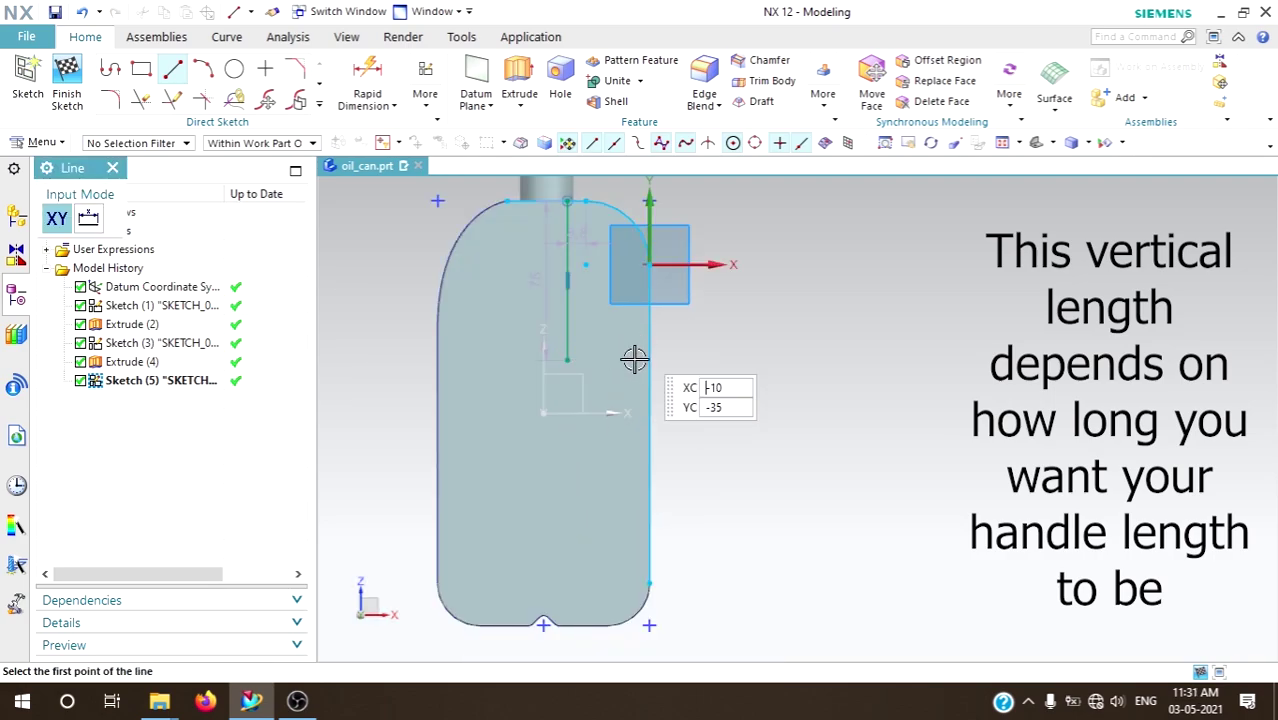
scroll(634, 359, "up", 3)
left_click(666, 392)
left_click(418, 392)
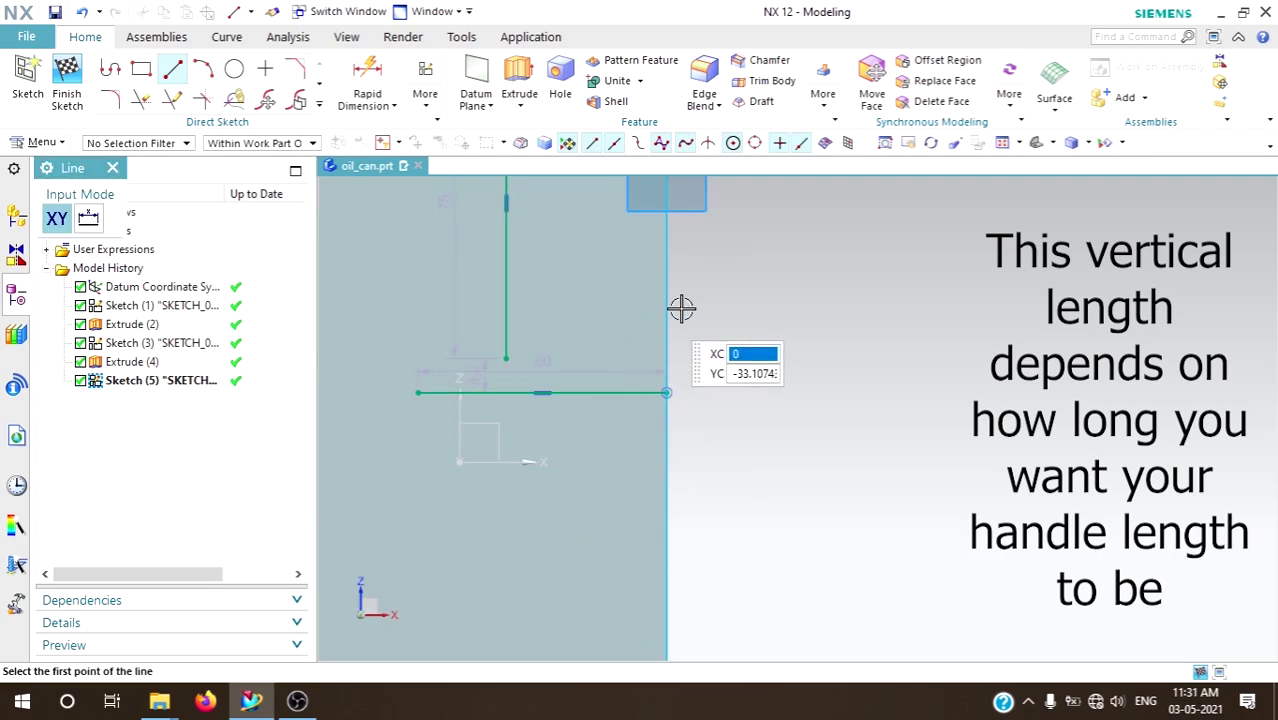
key("Escape")
- Quick Extend the vertical line down to meet the horizontal line
left_click(173, 101)
left_click(506, 300)
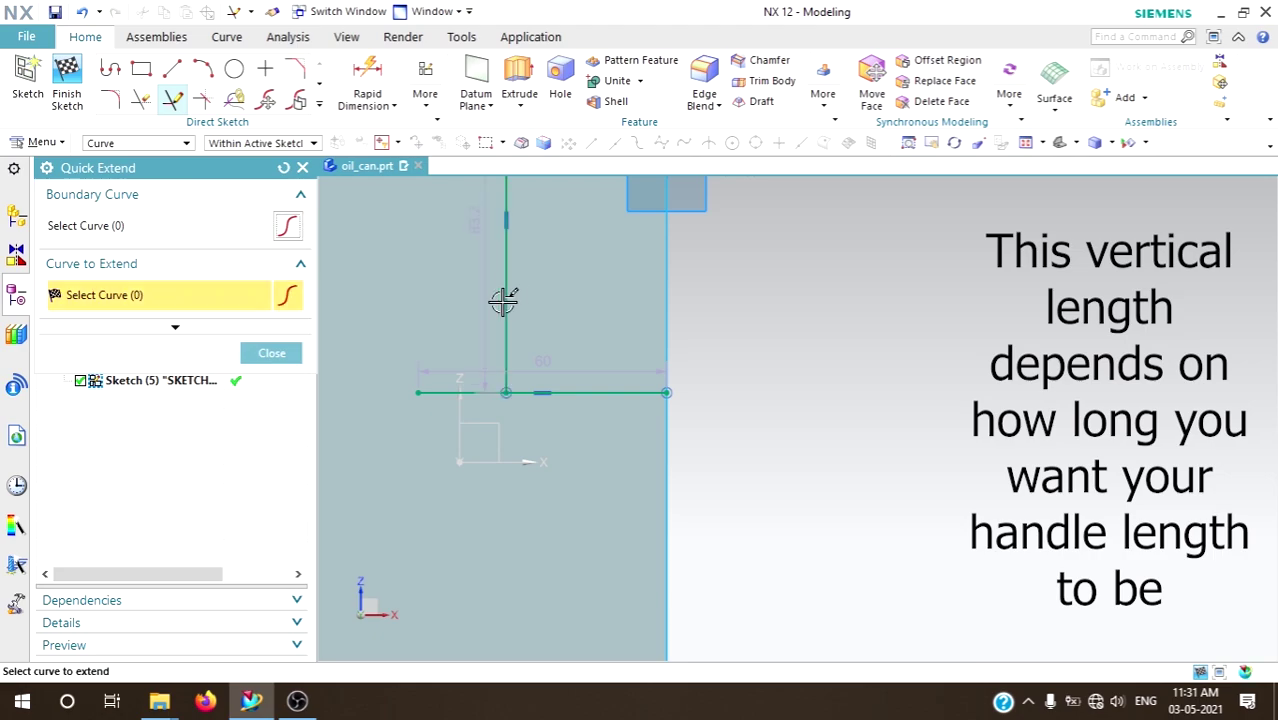
left_click(255, 350)
left_click(143, 102)
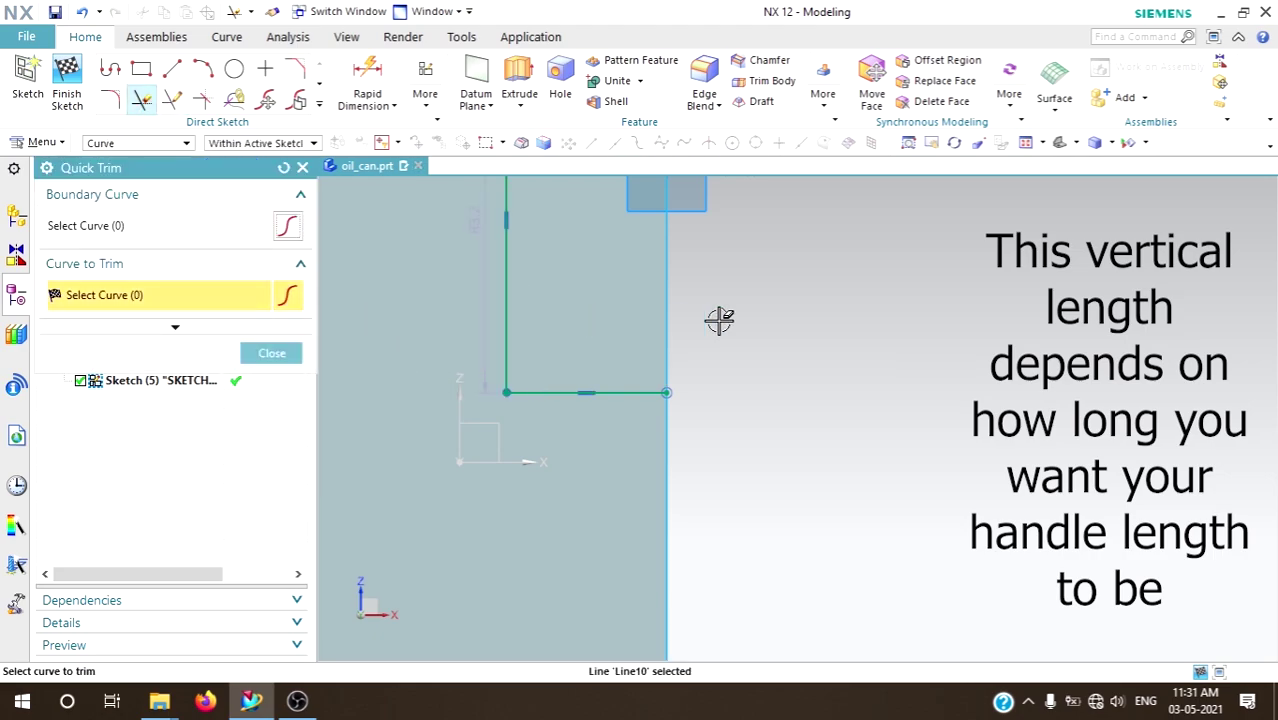
key("Escape")
- Fillet the corner between the two new lines with a 25 mm radius
left_click(110, 100)
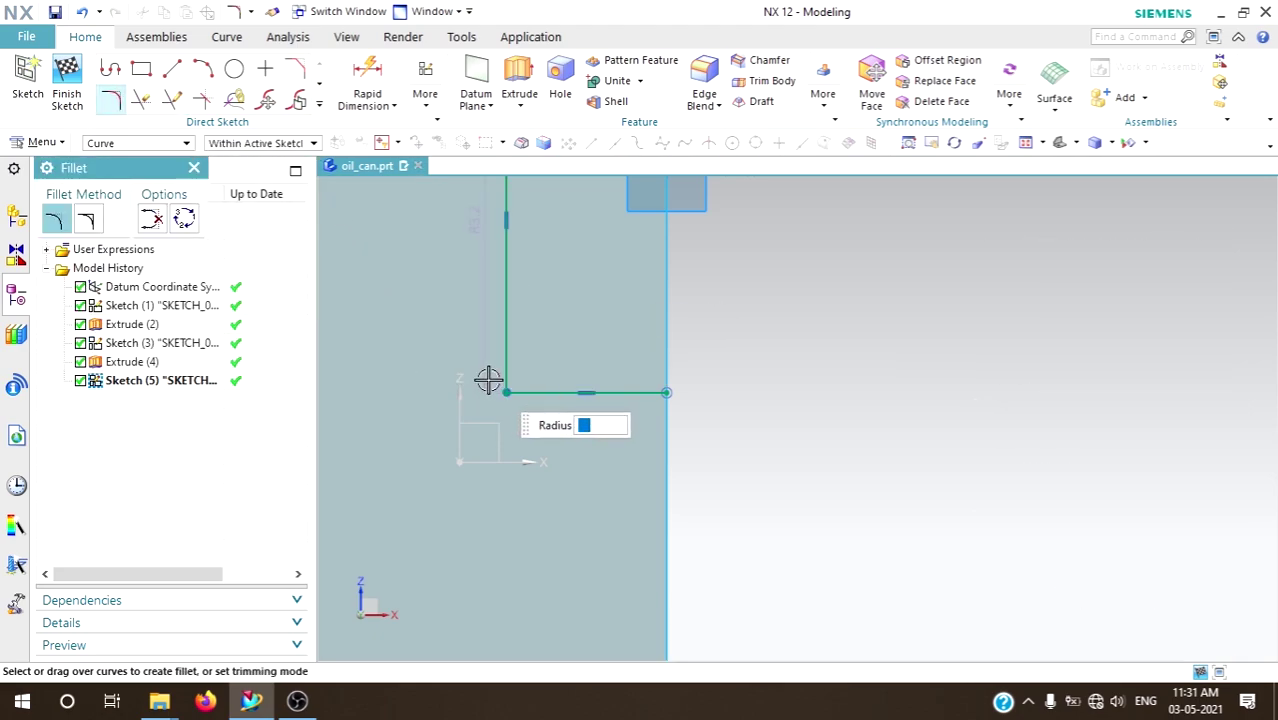
left_click(524, 362)
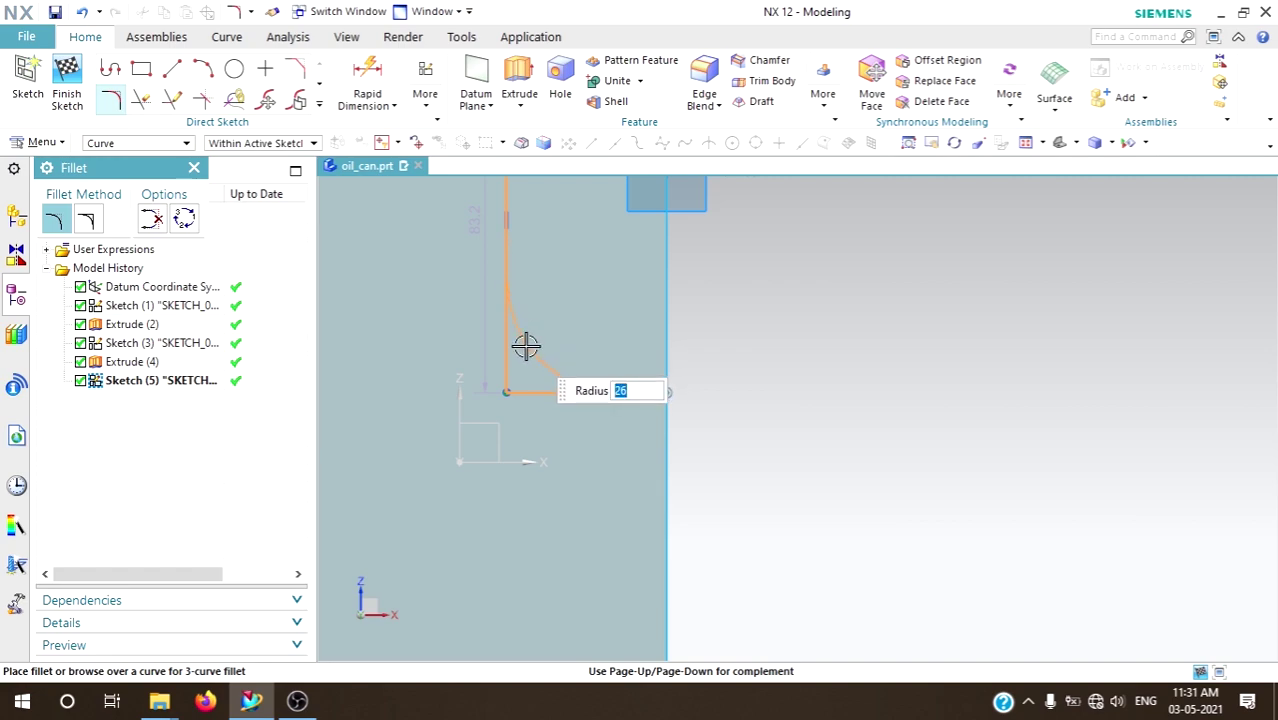
key("Return")
scroll(414, 254, "down", 3)
- Quick Trim the leftover line segments so the handle profile is closed
key("t")
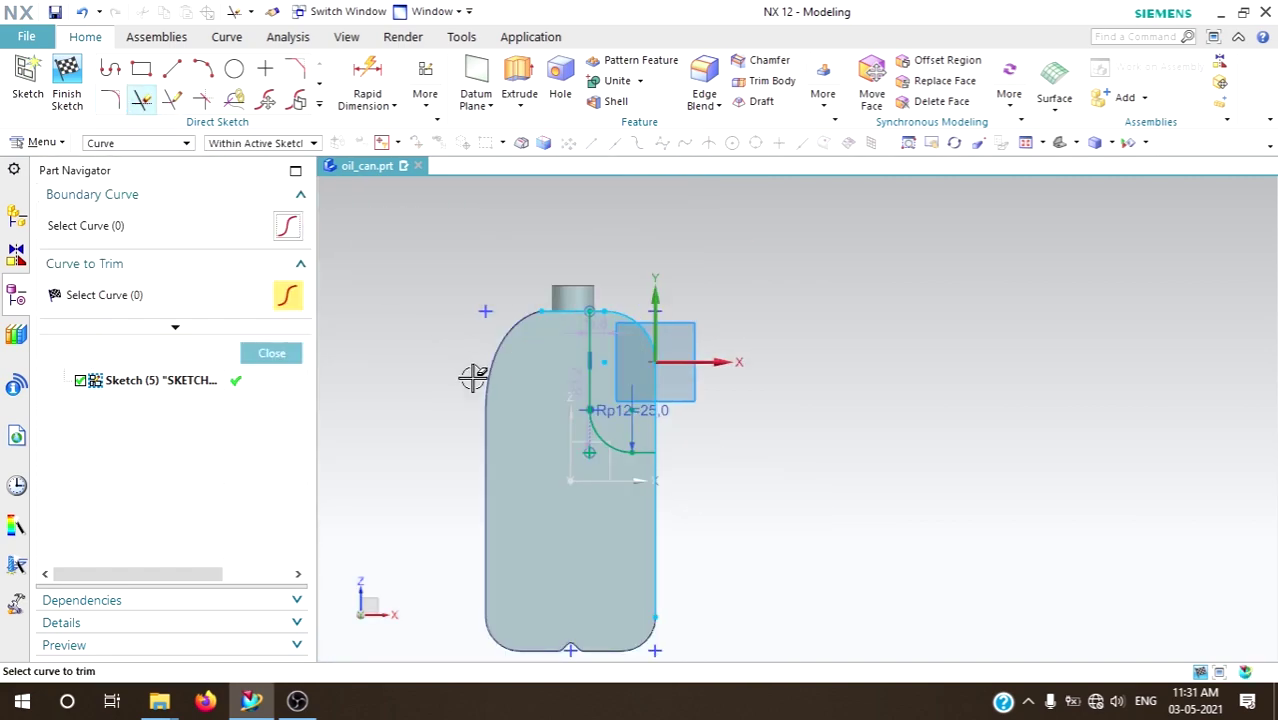
scroll(560, 290, "up", 5)
scroll(662, 206, "down", 3)
scroll(746, 479, "up", 3)
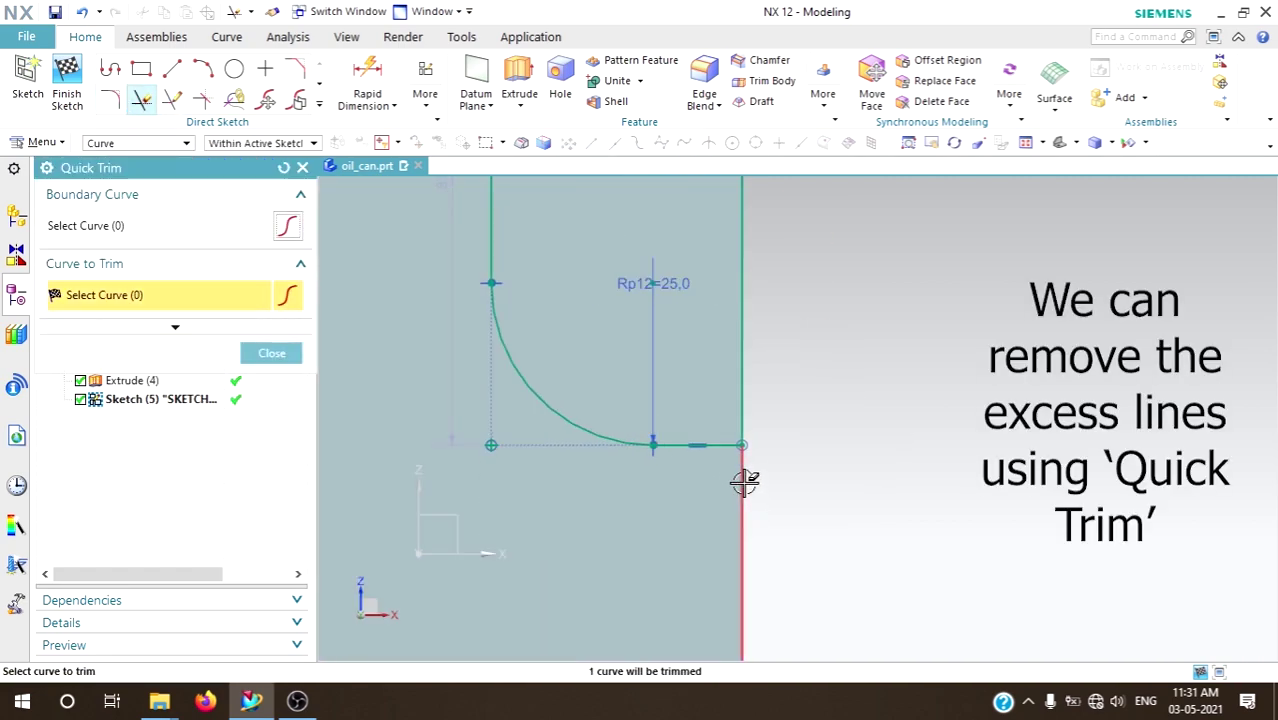
scroll(700, 420, "down", 3)
scroll(477, 275, "up", 1)
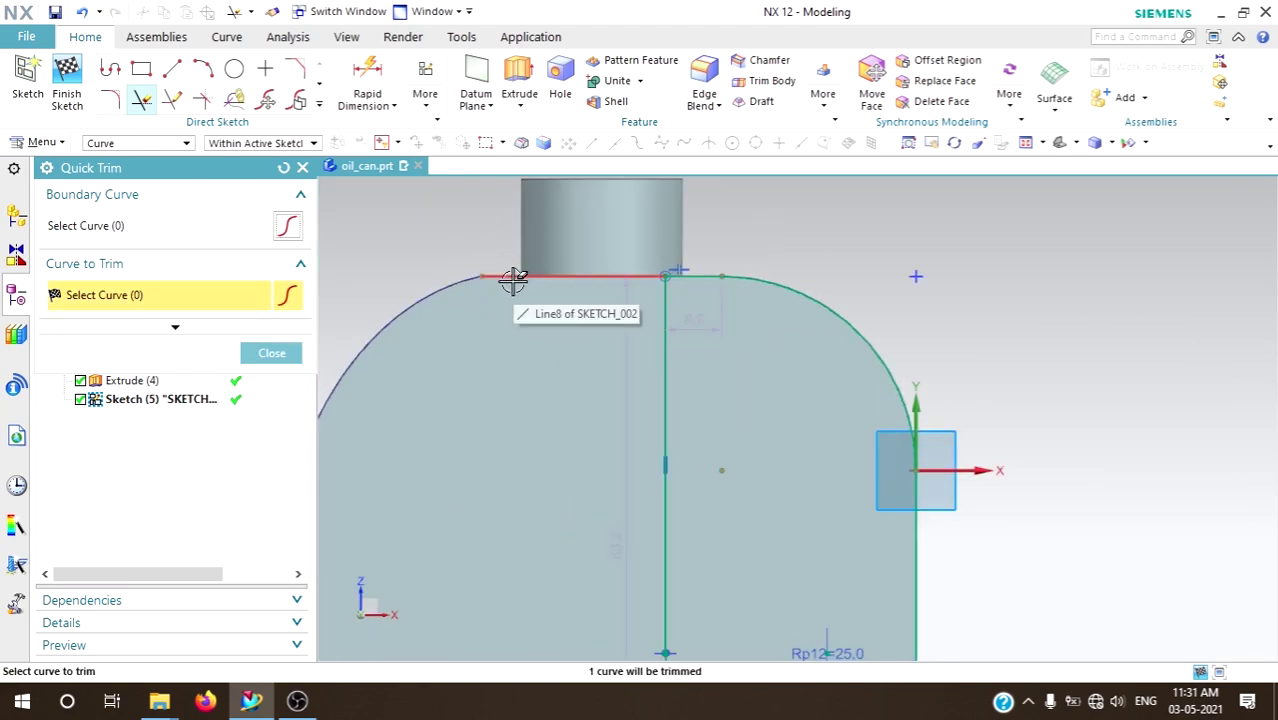
scroll(602, 396, "down", 3)
middle_click(628, 320)
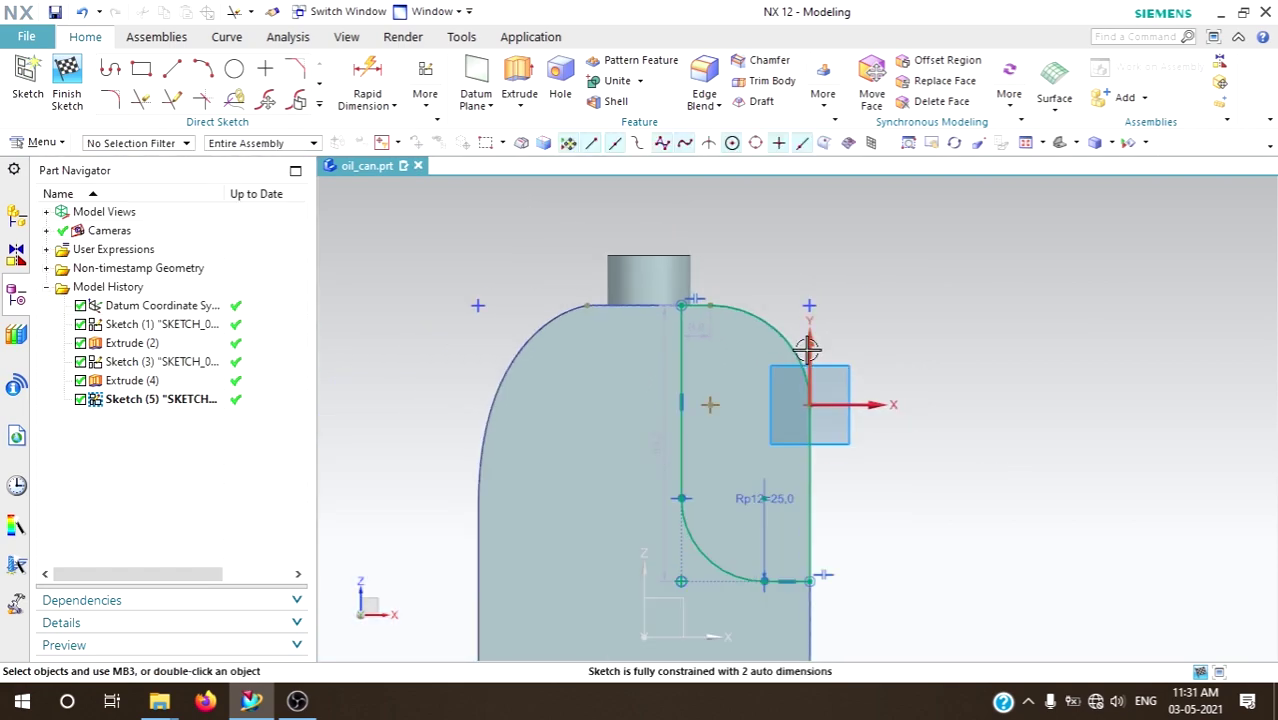
scroll(628, 320, "down", 2)
middle_click_drag(628, 320, 651, 483)
scroll(793, 357, "down", 3)
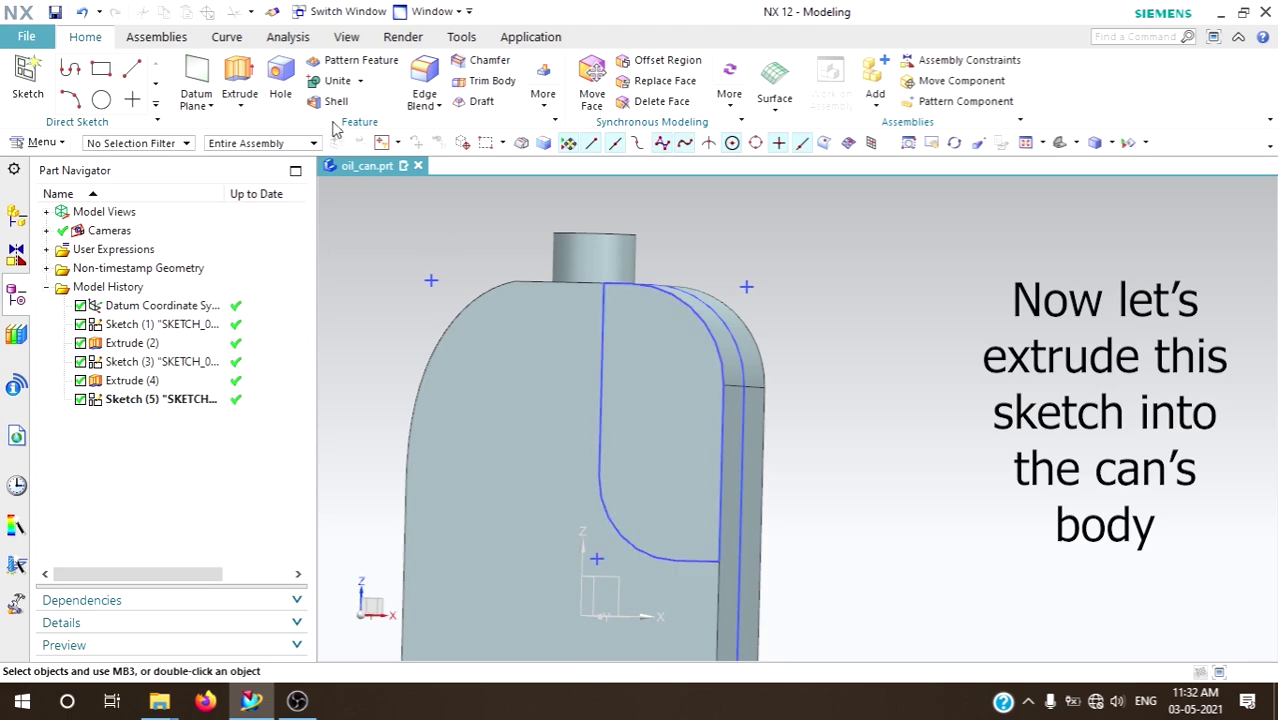
- Extrude the handle sketch in reverse as a 15 mm Subtract cut into the body
left_click(605, 376)
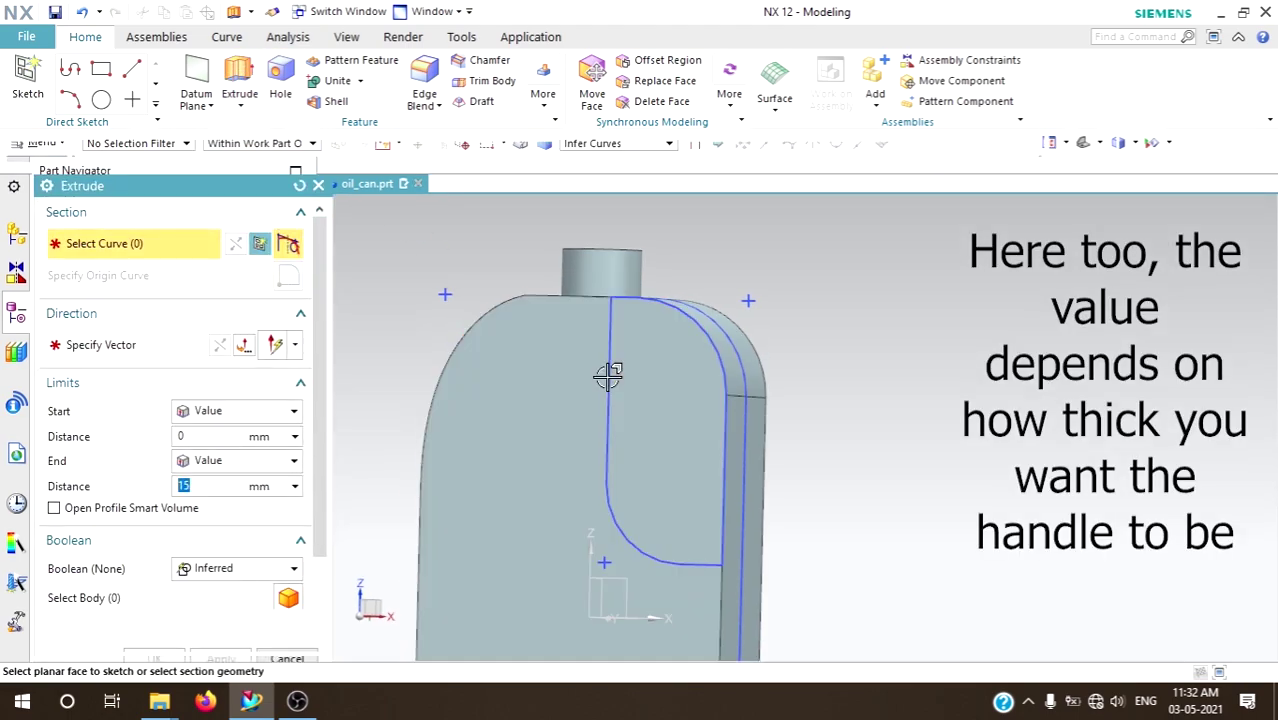
mouse_move(818, 368)
middle_mouse_down()
mouse_move(776, 365)
mouse_move(765, 382)
middle_mouse_up()
left_click(217, 350)
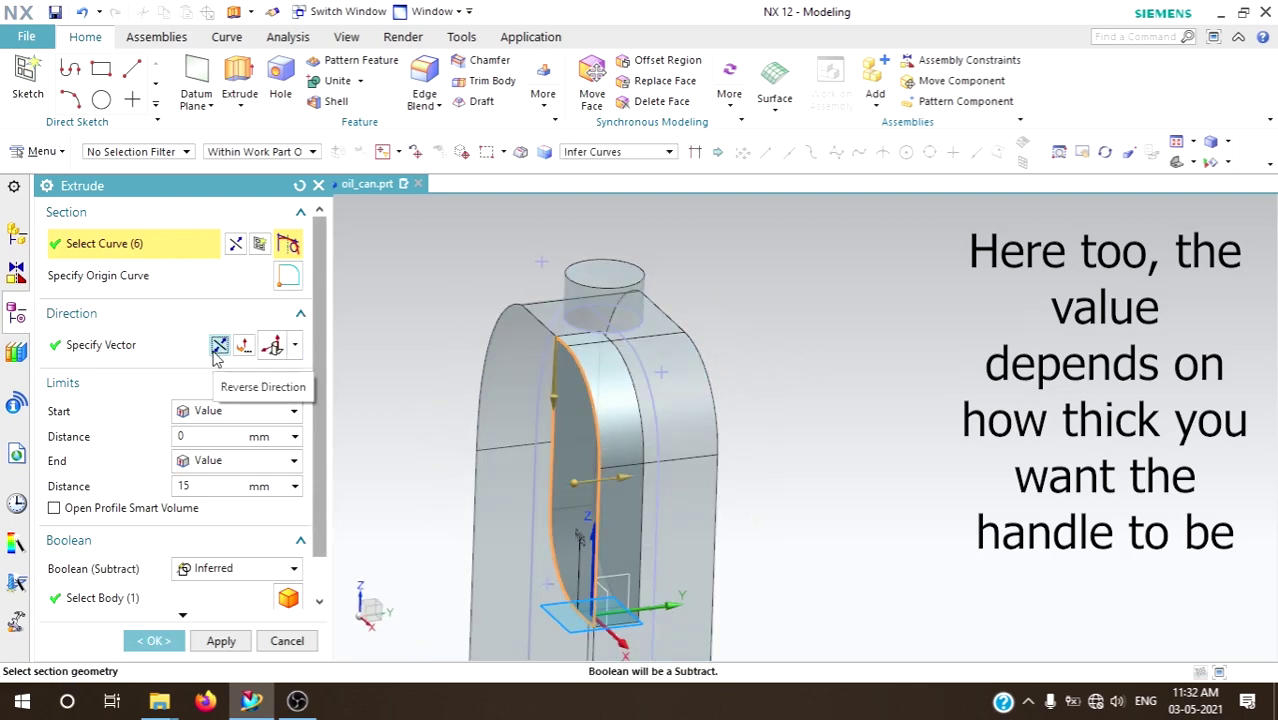
key("F8")
scroll(603, 342, "up", 3)
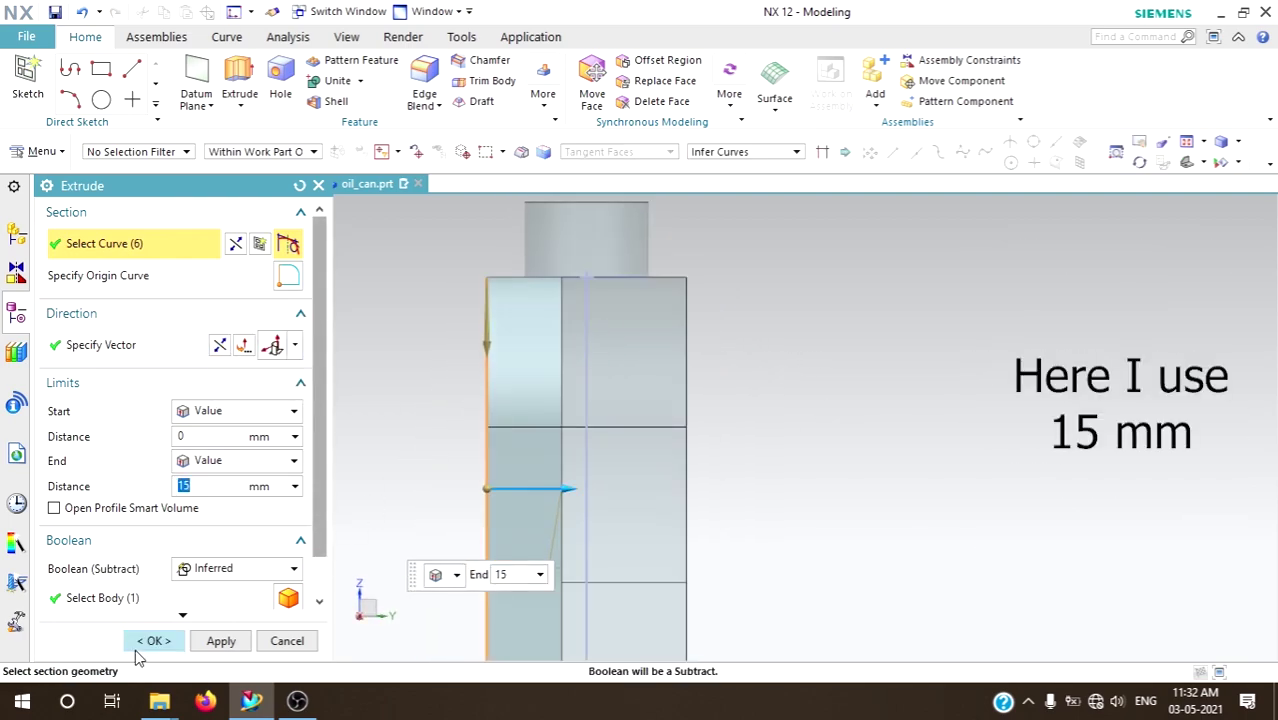
left_click(150, 643)
mouse_move(508, 349)
middle_mouse_down()
mouse_move(437, 357)
mouse_move(448, 366)
mouse_move(437, 370)
middle_mouse_up()
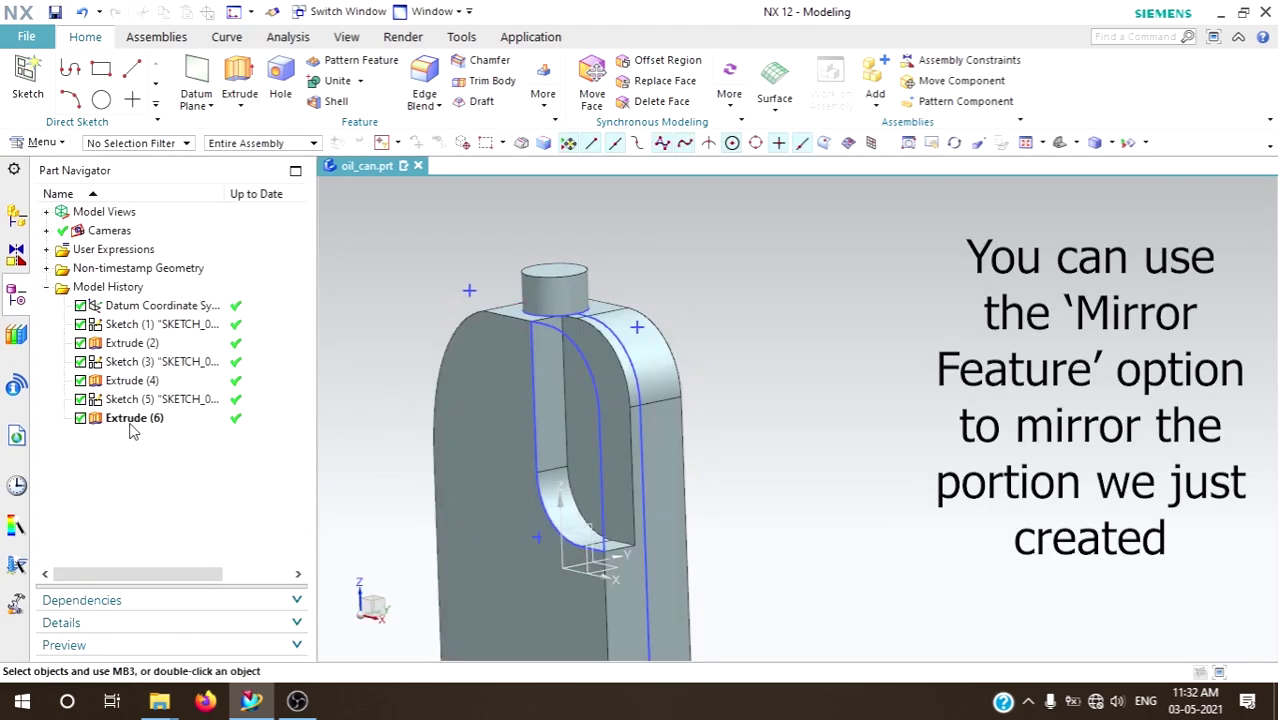
- Mirror Extrude (6) about the XZ datum plane with Mirror Feature
left_click(134, 419)
left_click(543, 85)
left_click(681, 289)
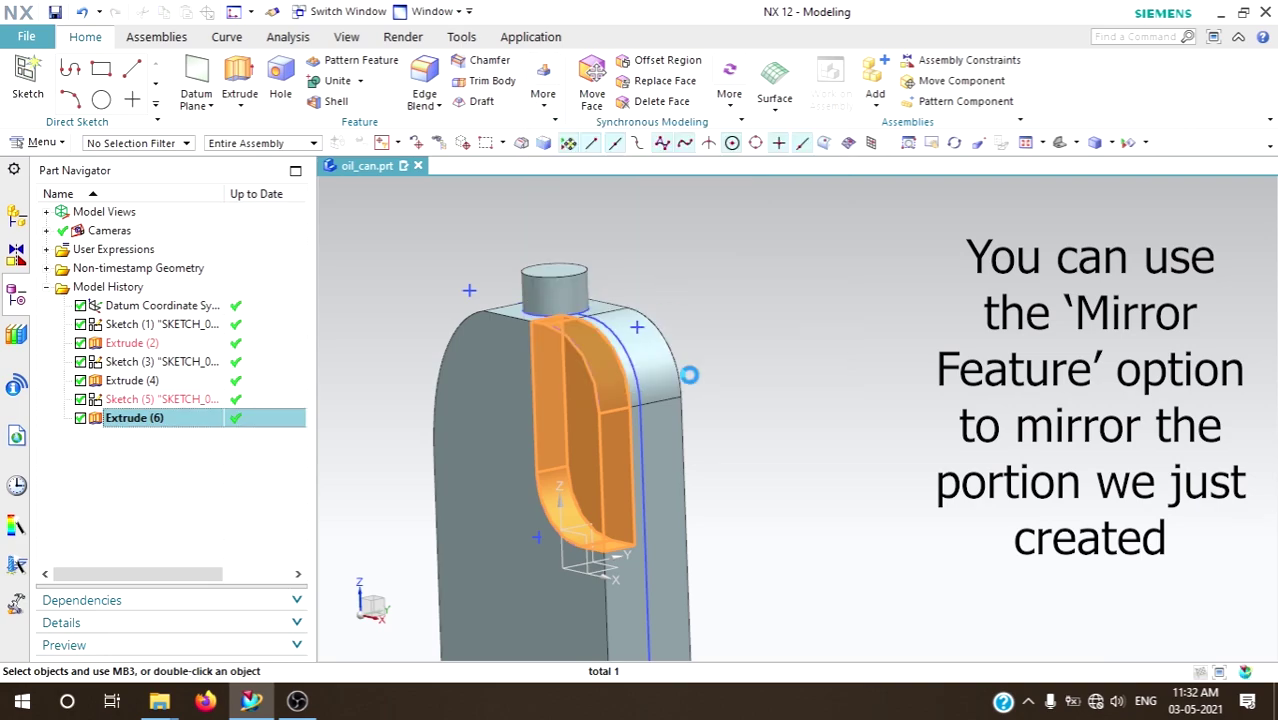
left_click(213, 335)
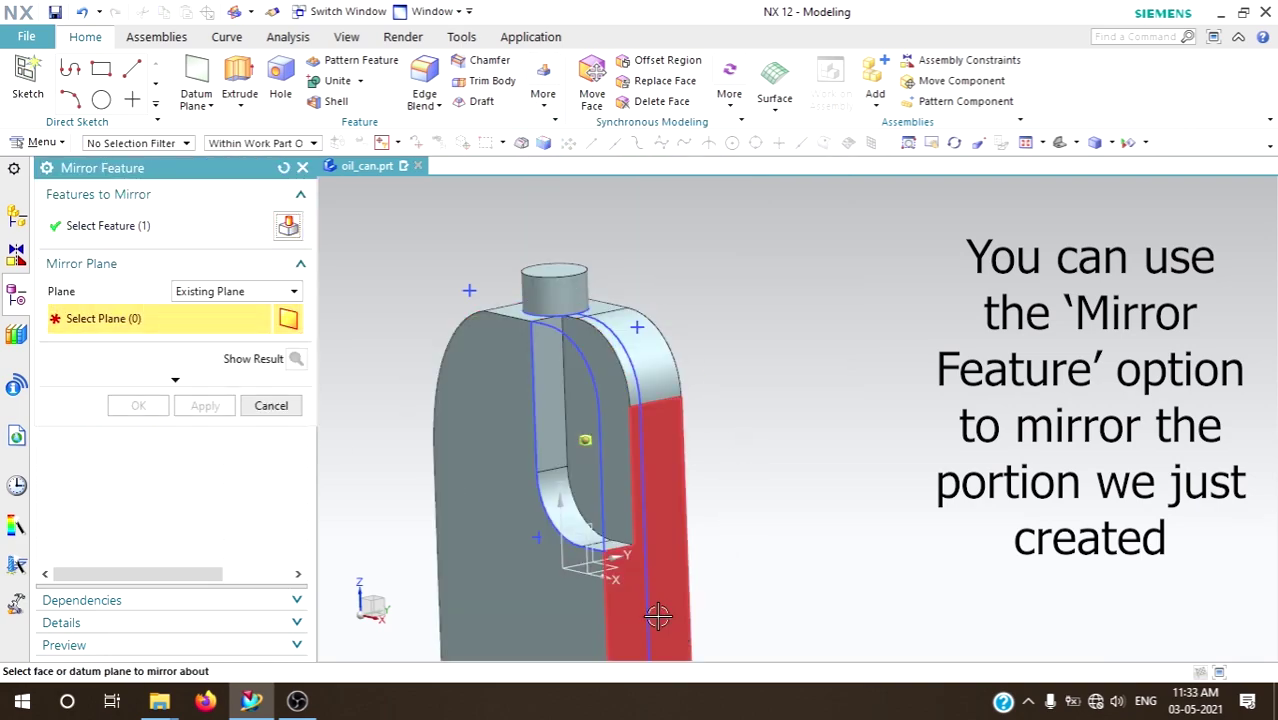
middle_click_drag(764, 547, 707, 545)
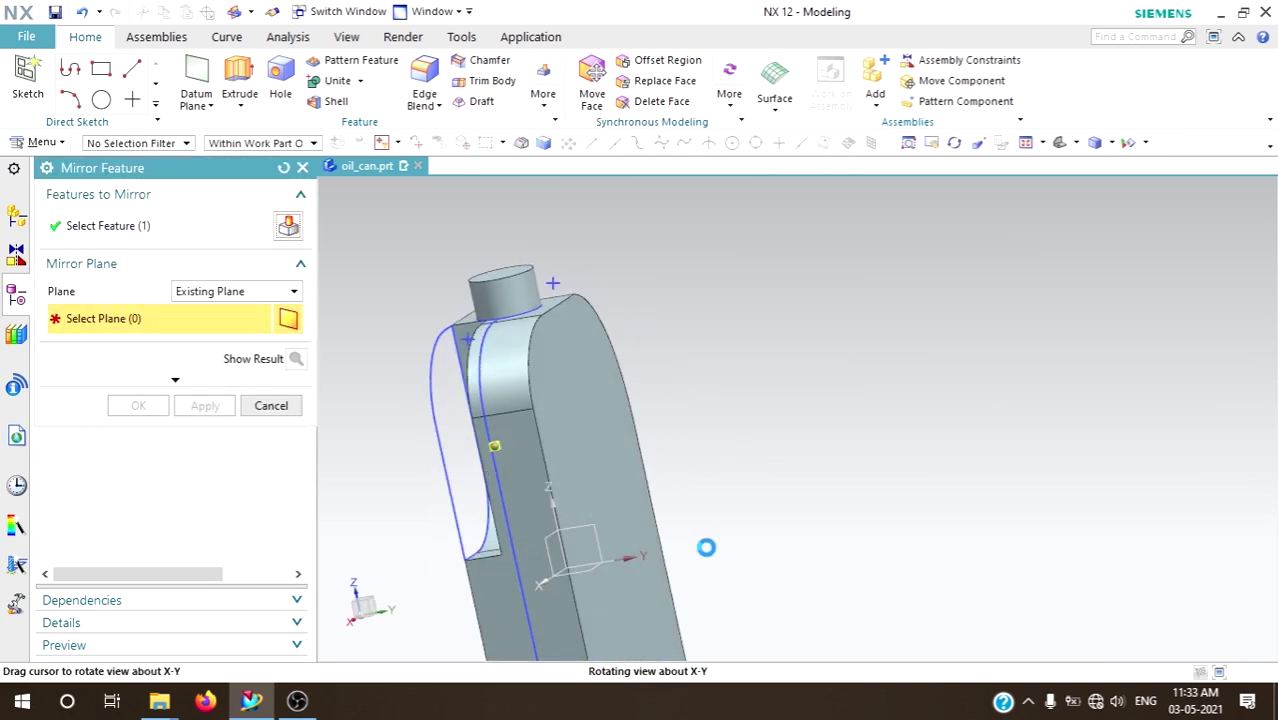
left_click(548, 547)
left_click(154, 411)
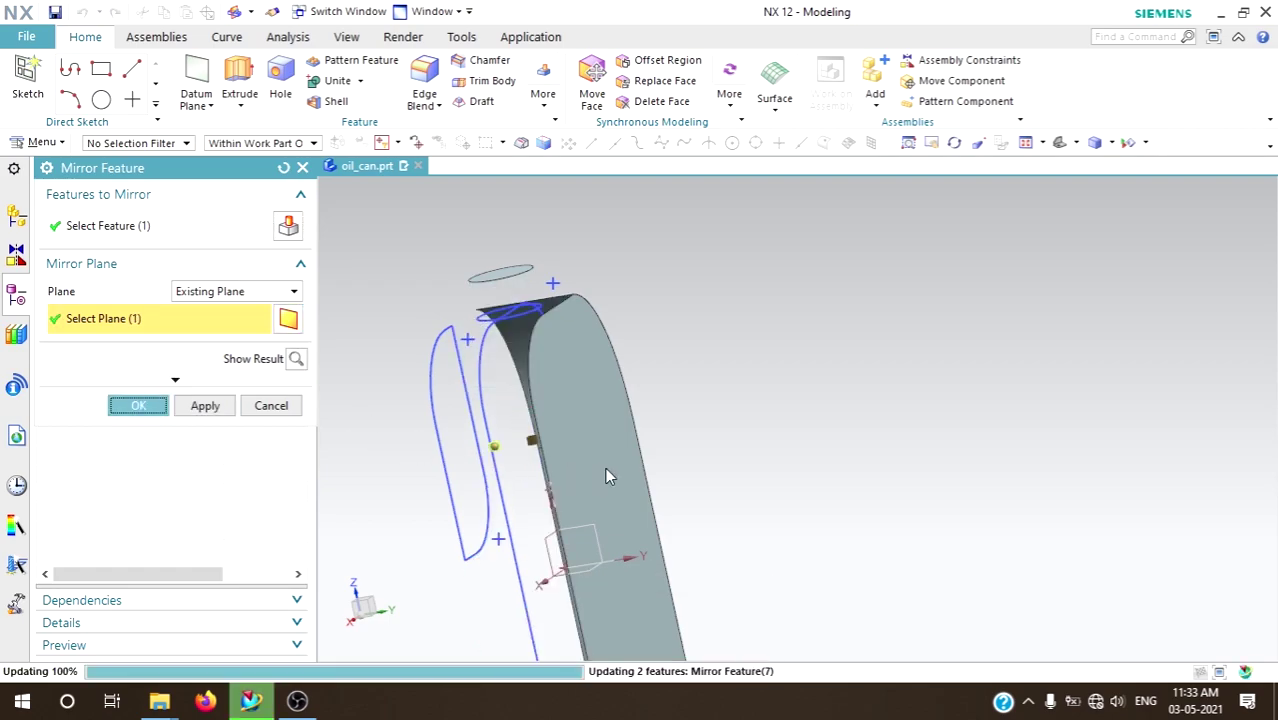
mouse_move(747, 428)
middle_mouse_down()
mouse_move(825, 416)
mouse_move(886, 464)
middle_mouse_up()
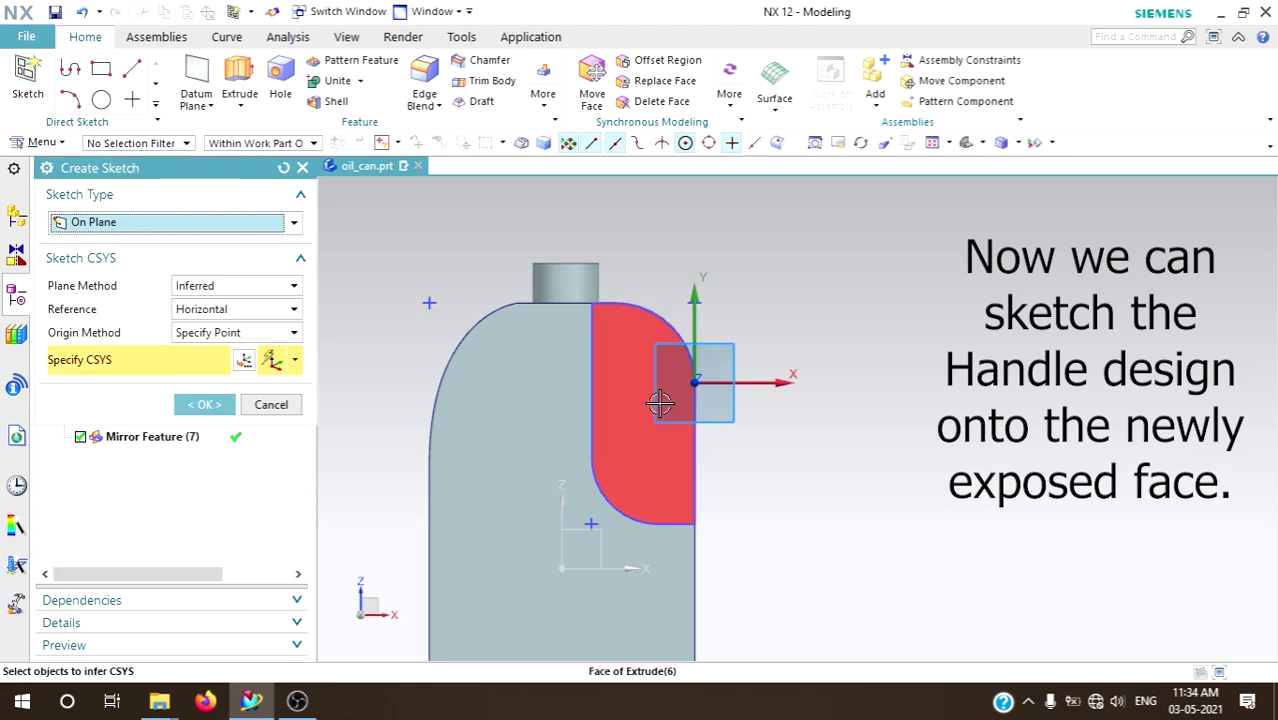
- Start a sketch on the exposed cut face and draw a rectangle over the body side
left_click(656, 404)
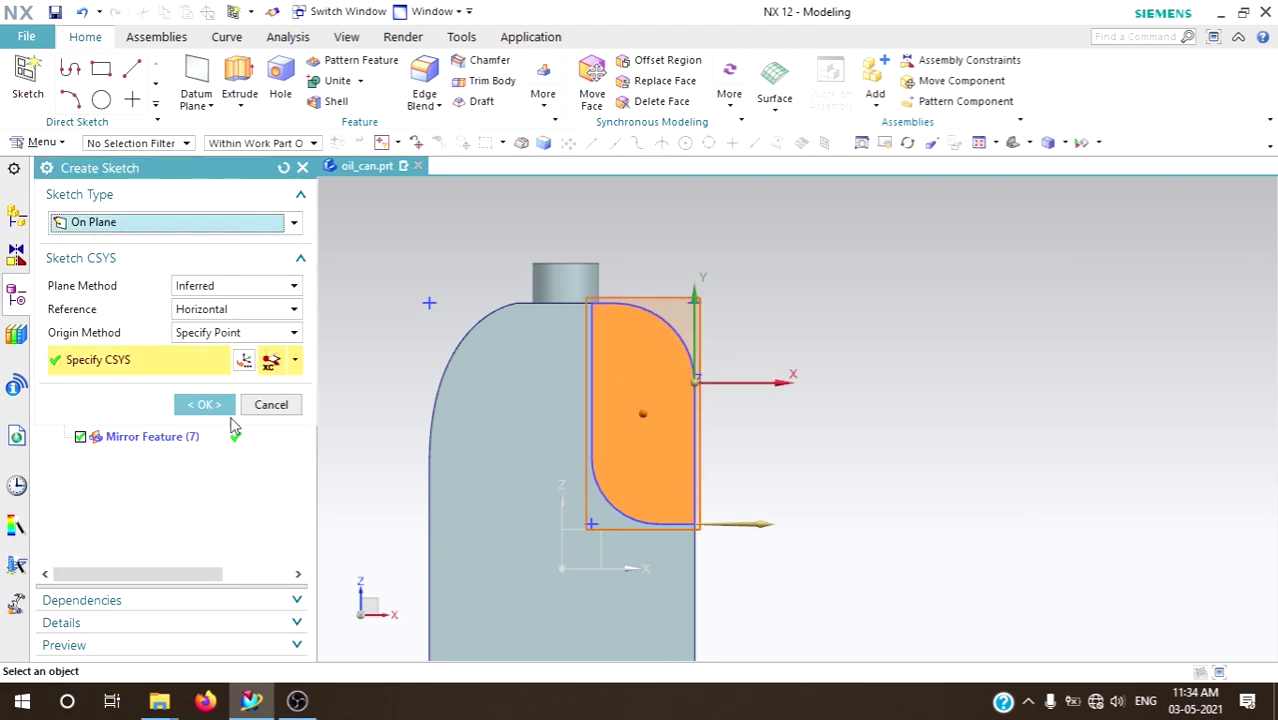
left_click(204, 404)
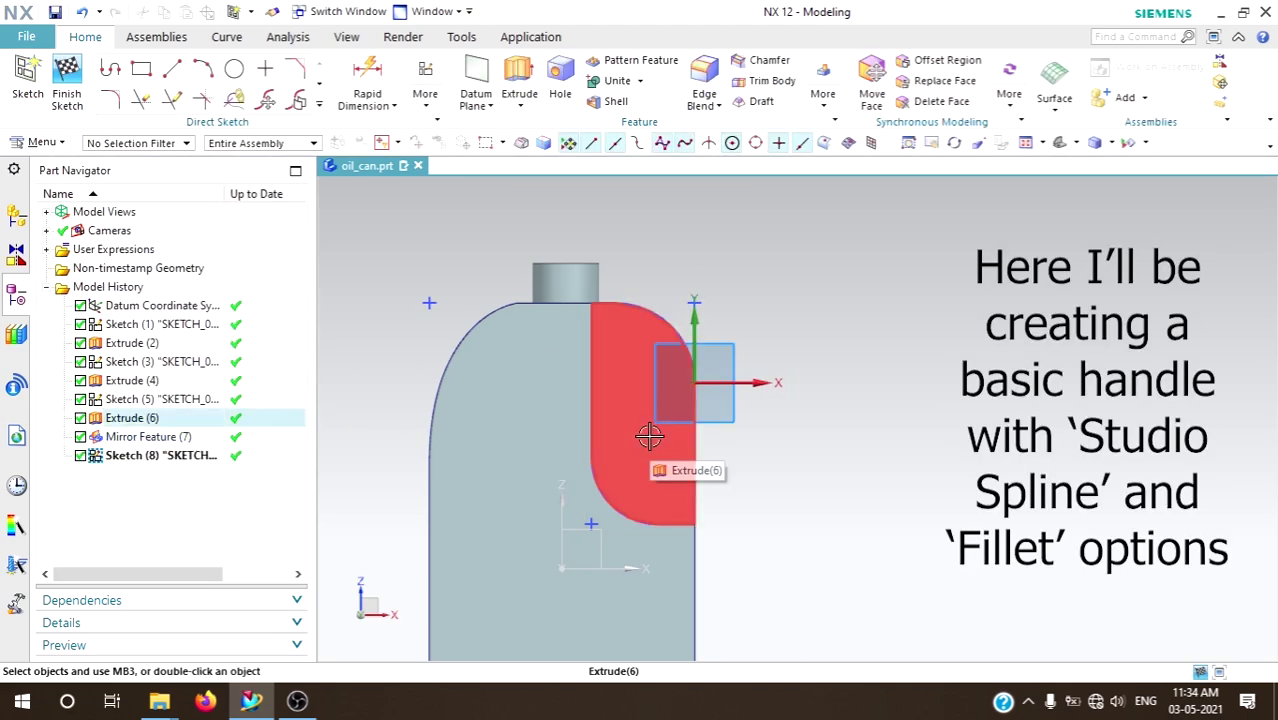
scroll(623, 455, "up", 3)
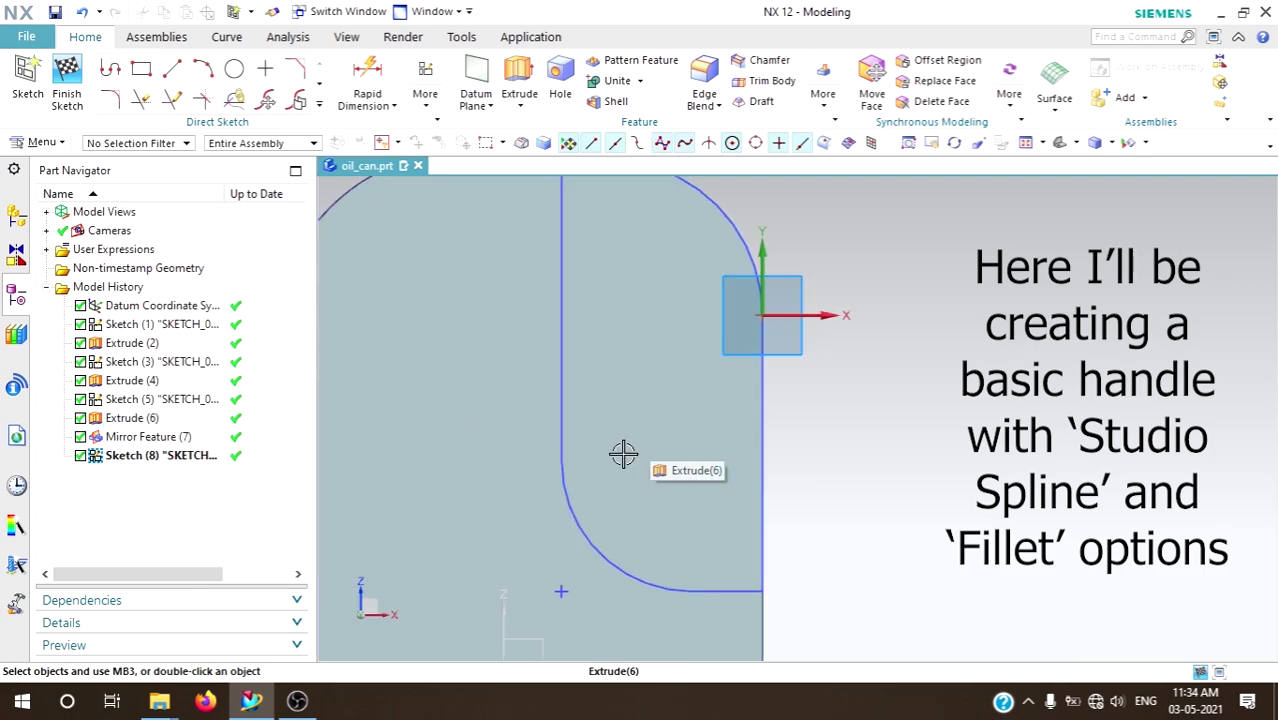
scroll(595, 463, "down", 1)
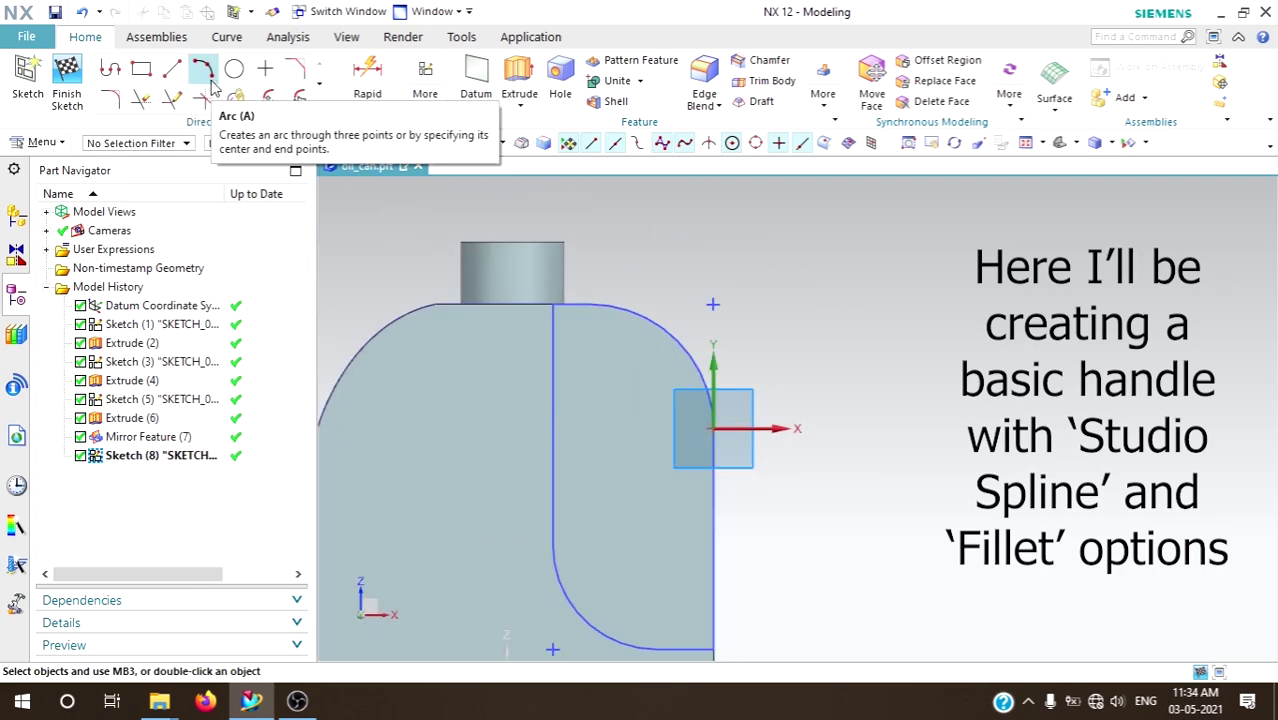
left_click(141, 68)
left_click(553, 353)
left_click(685, 649)
key("Escape")
scroll(457, 385, "up", 1)
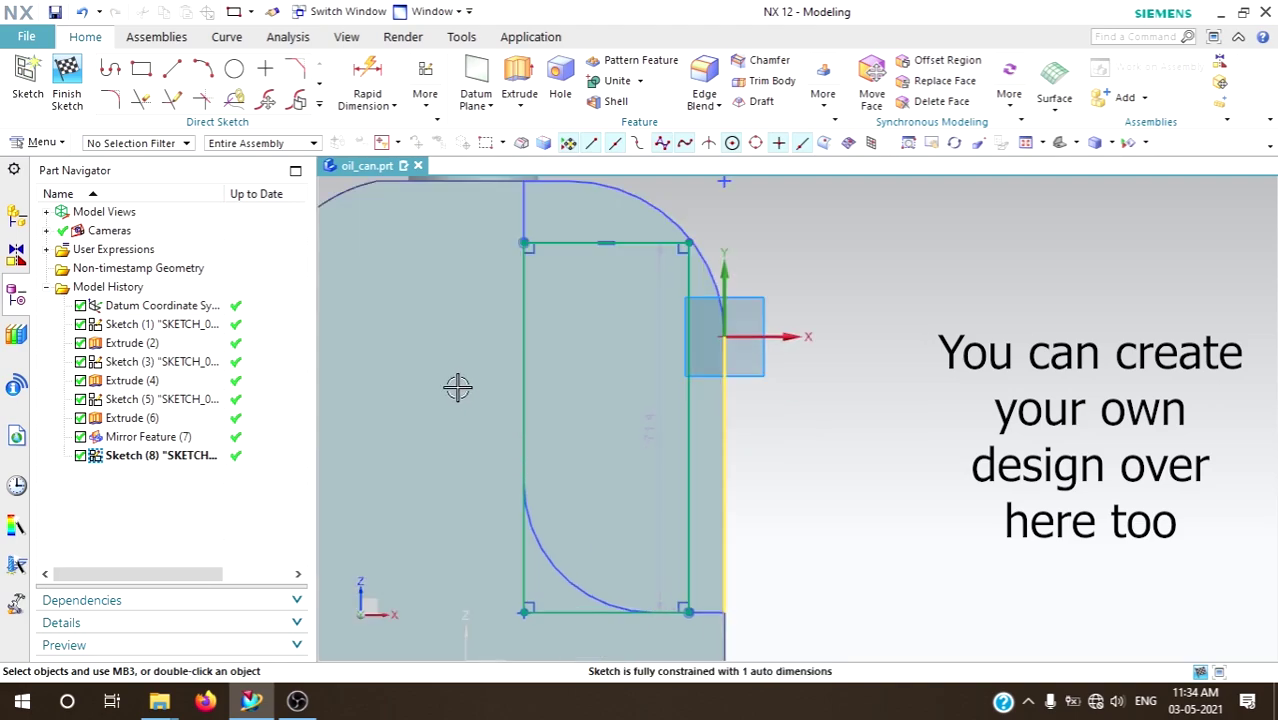
- Project the back body edges into the sketch and trim off the rectangle's top line
left_click(319, 104)
left_click(210, 251)
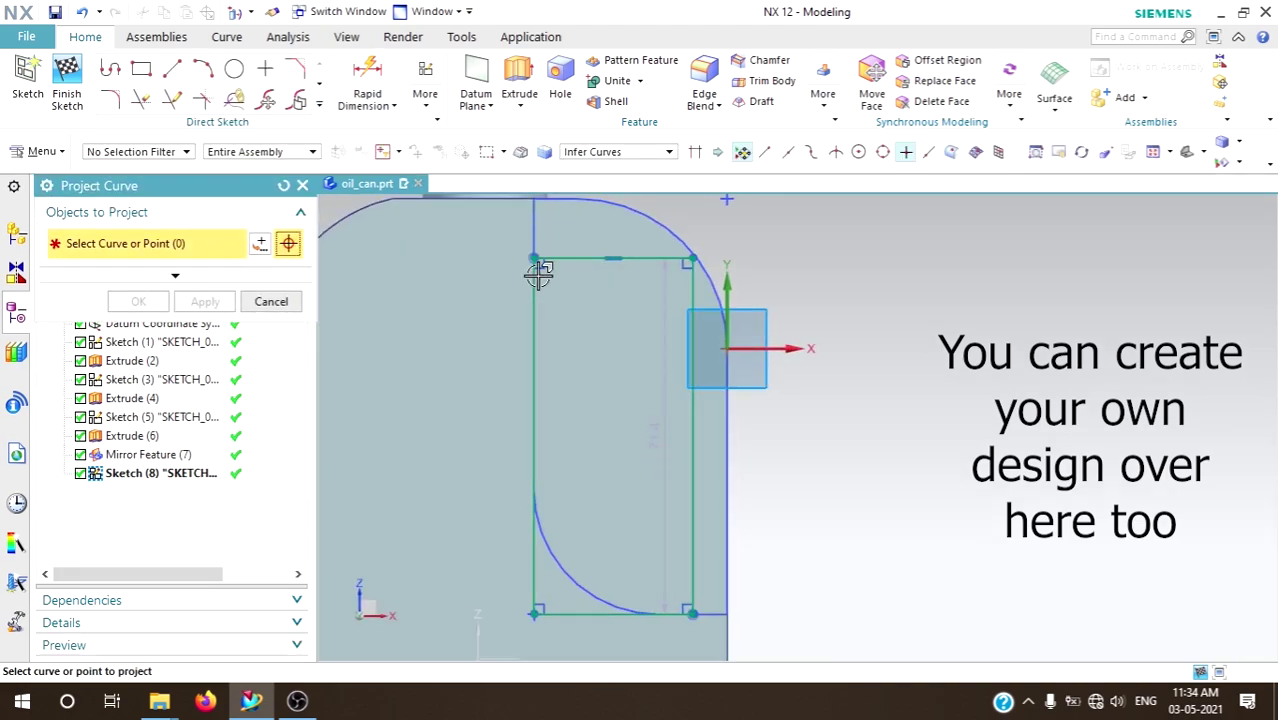
left_click(531, 222)
left_click(138, 301)
left_click(141, 100)
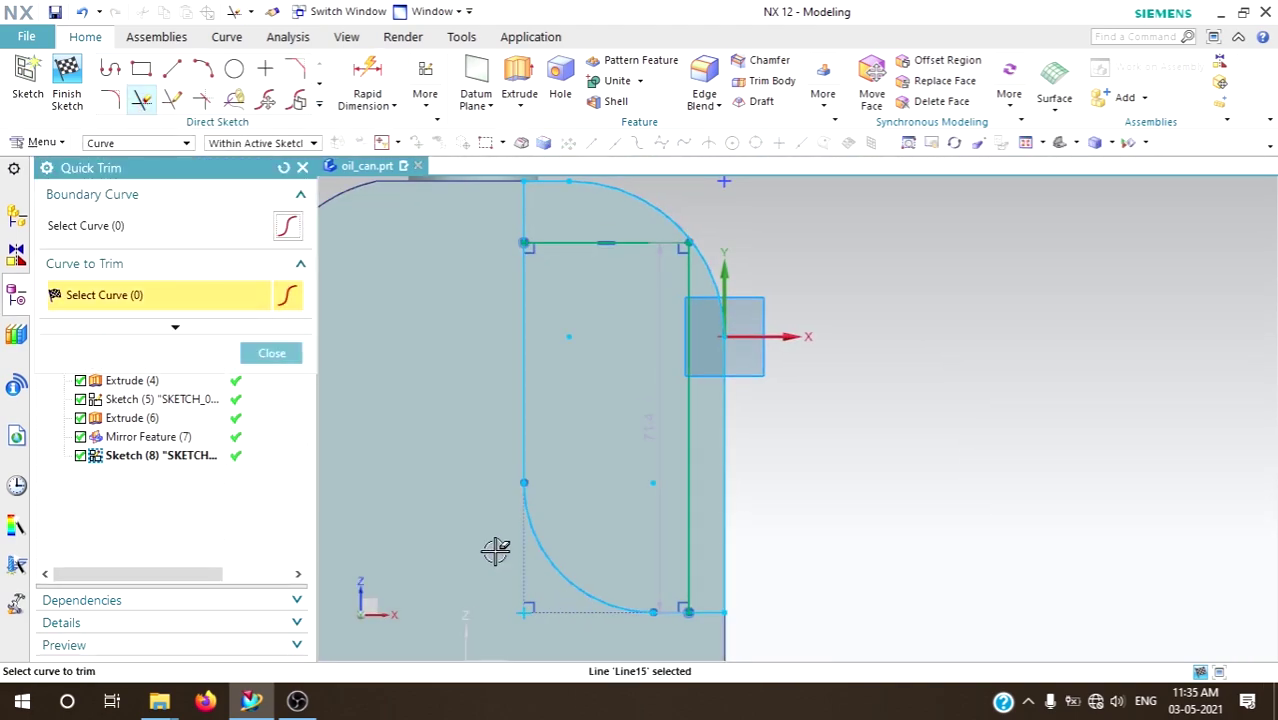
left_click(681, 259)
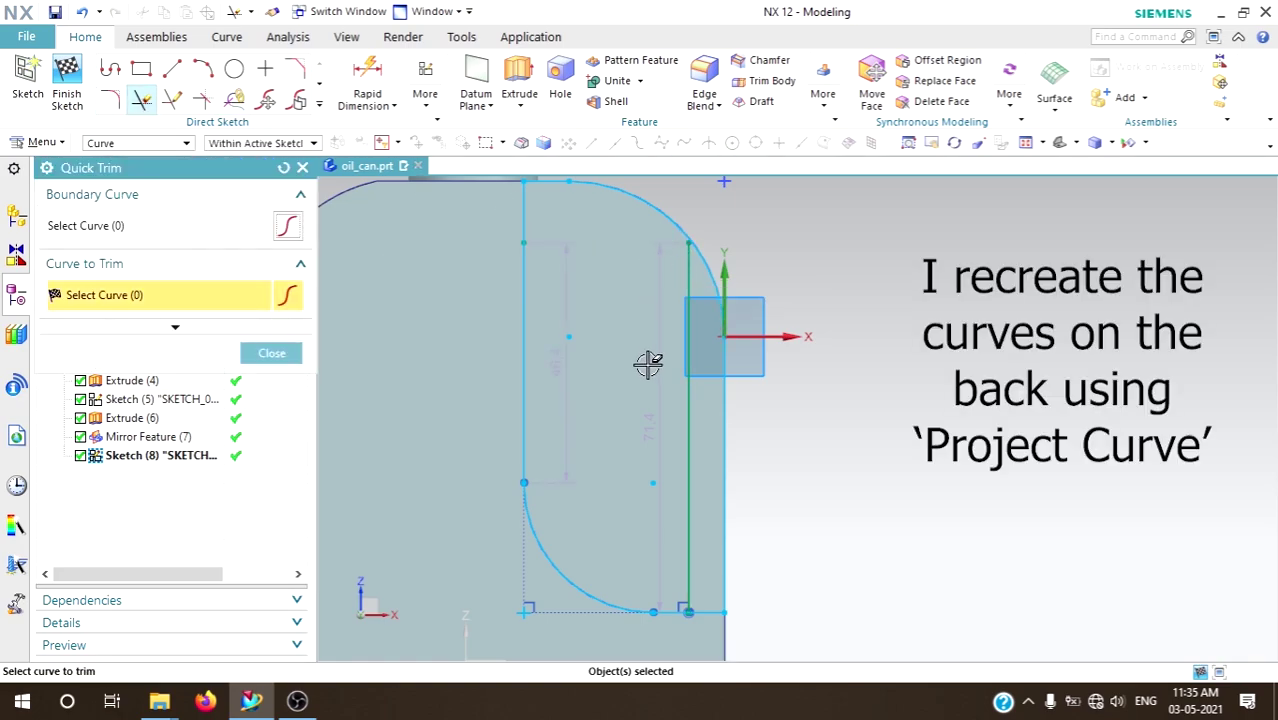
middle_click(648, 365)
- Draw a Studio Spline for the handle curve and apply a geometric constraint to it
left_click(110, 99)
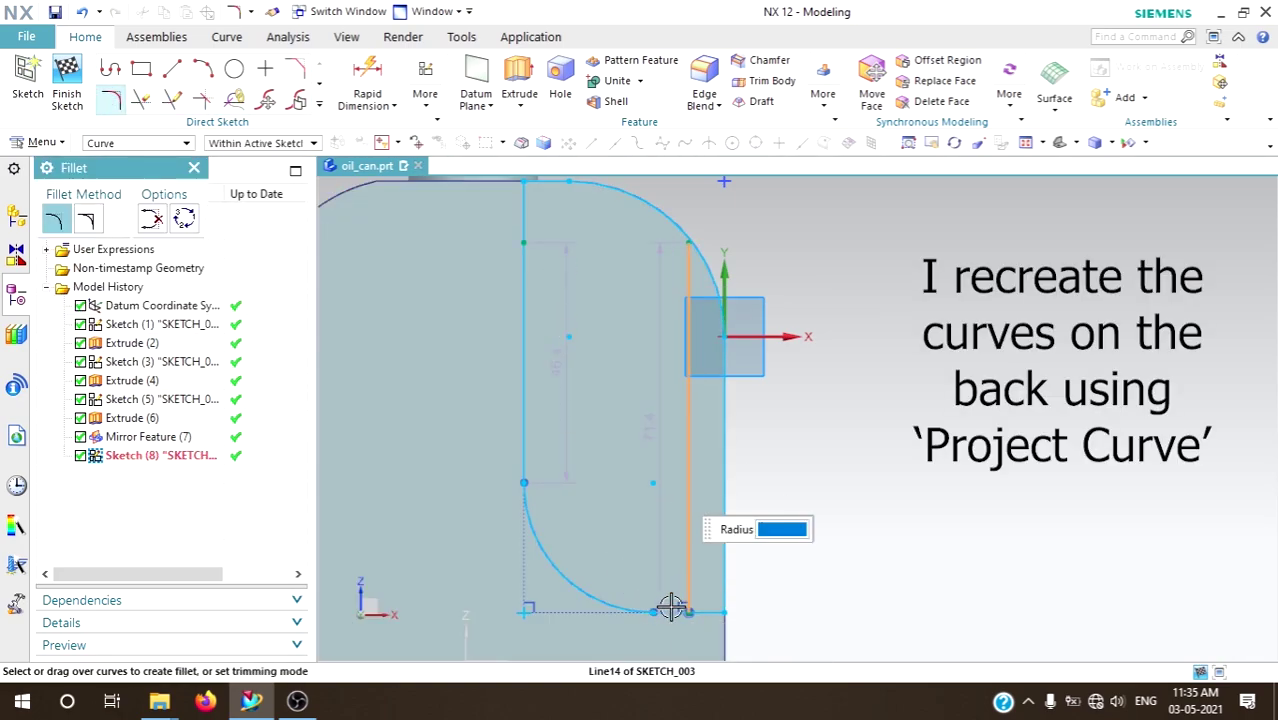
key("Escape")
scroll(560, 400, "up", 3)
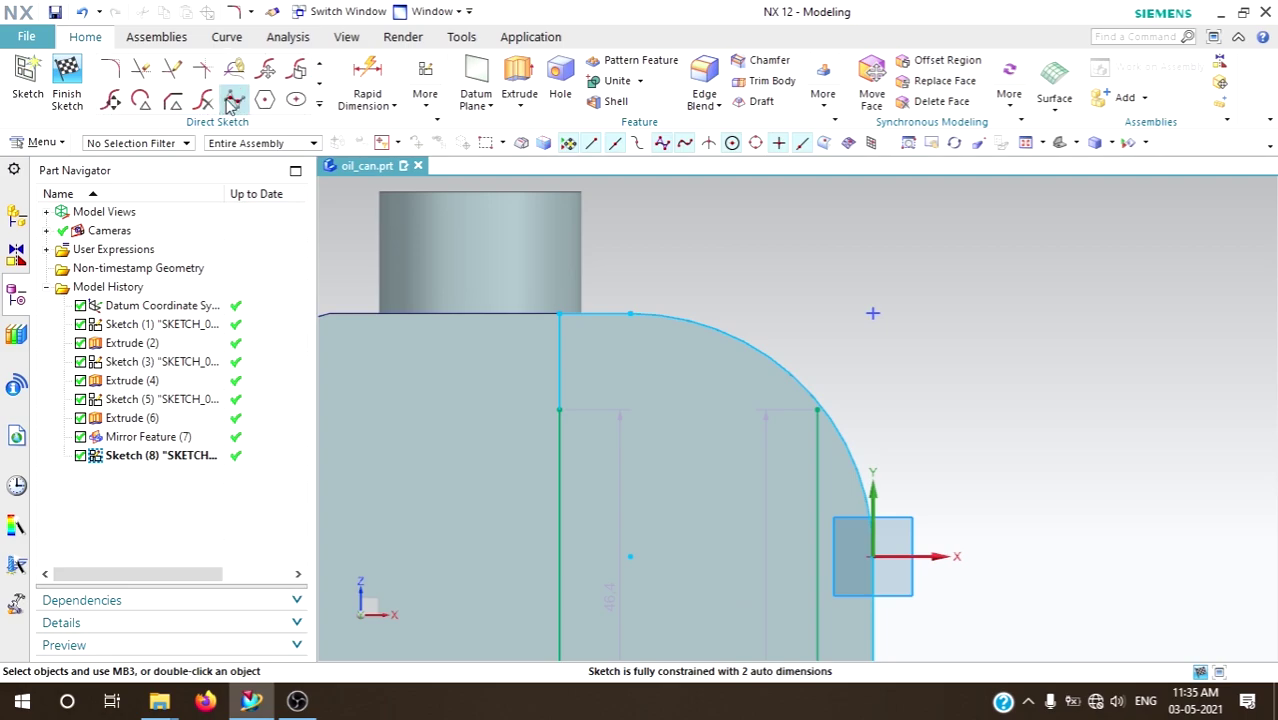
left_click(230, 103)
left_click(817, 514)
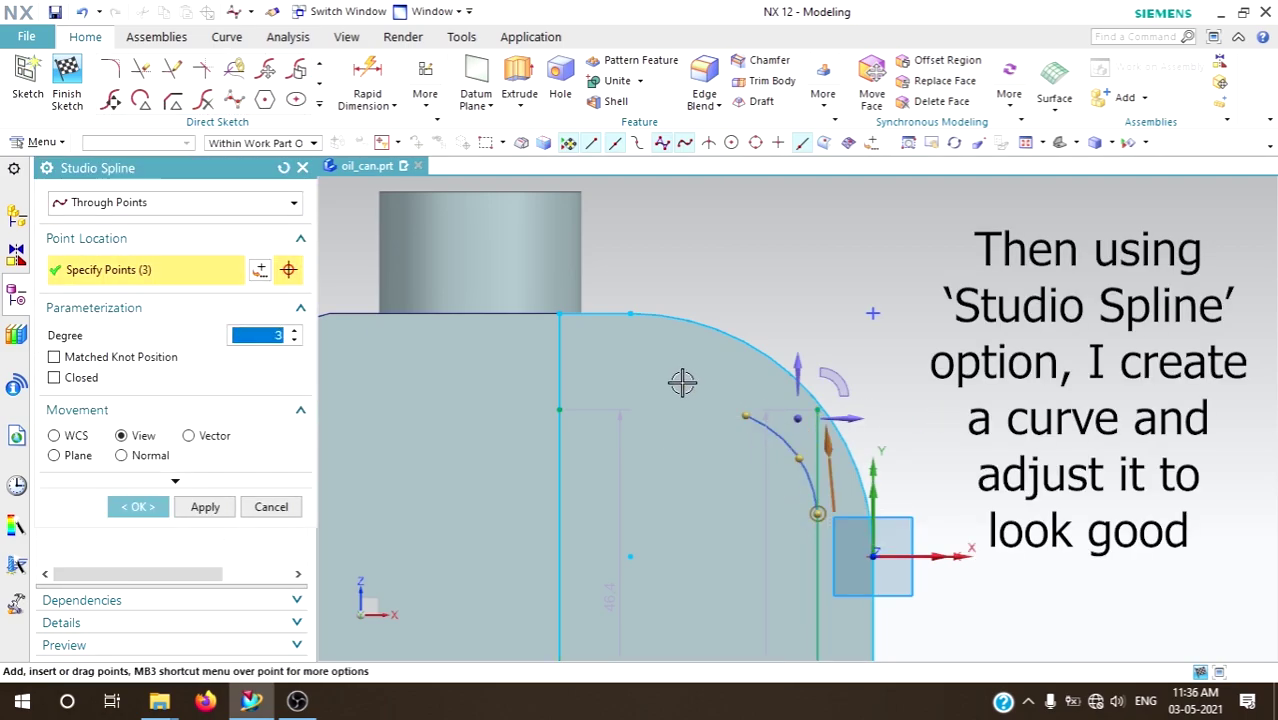
middle_click(578, 425)
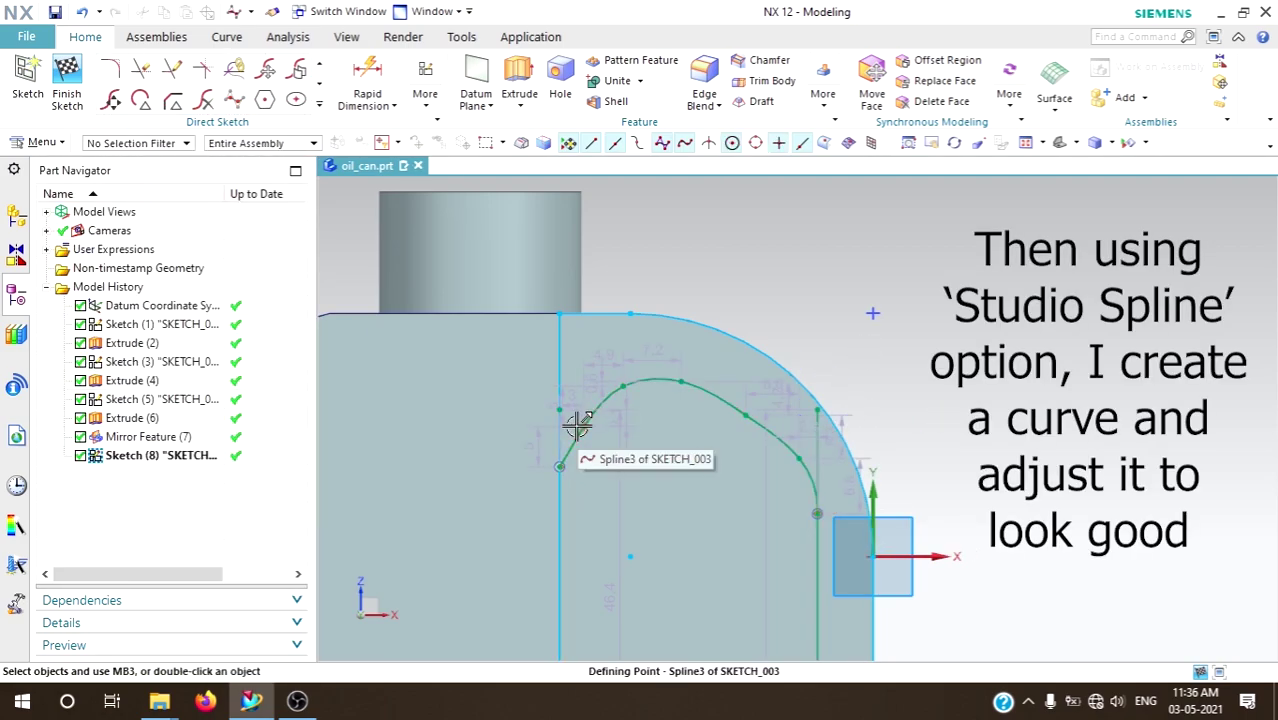
left_click(425, 94)
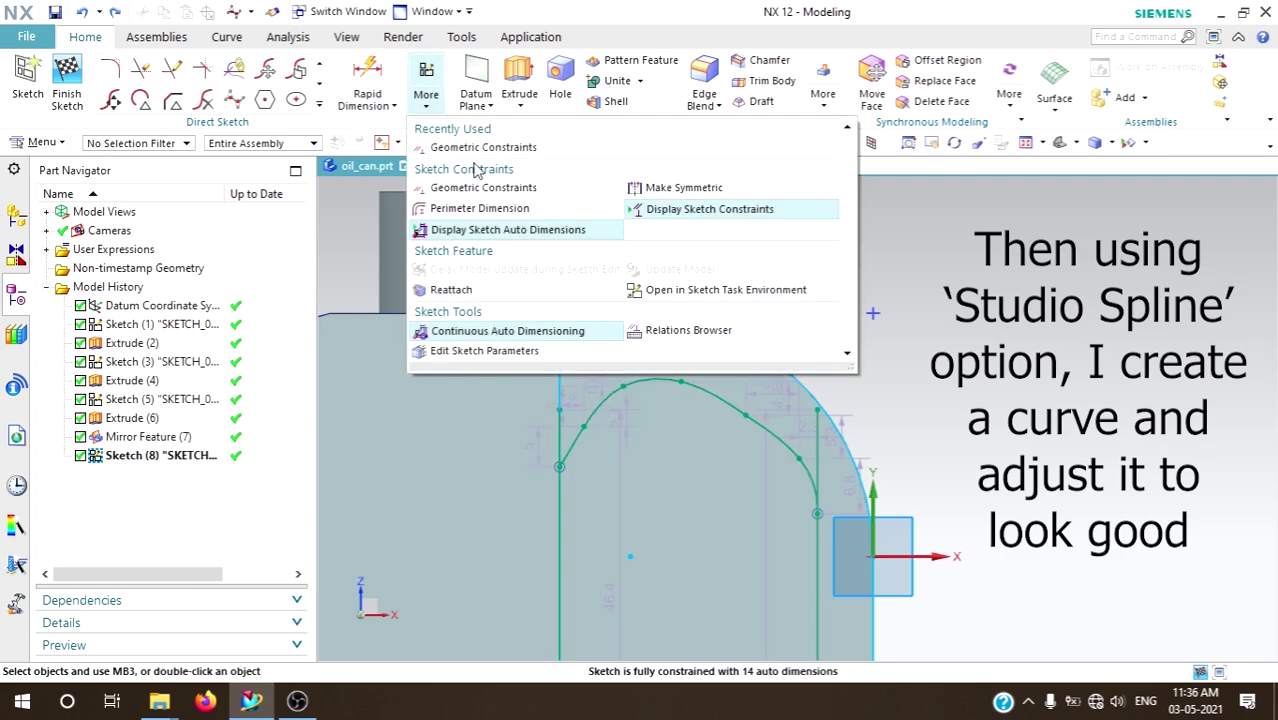
left_click(485, 151)
left_click(585, 443)
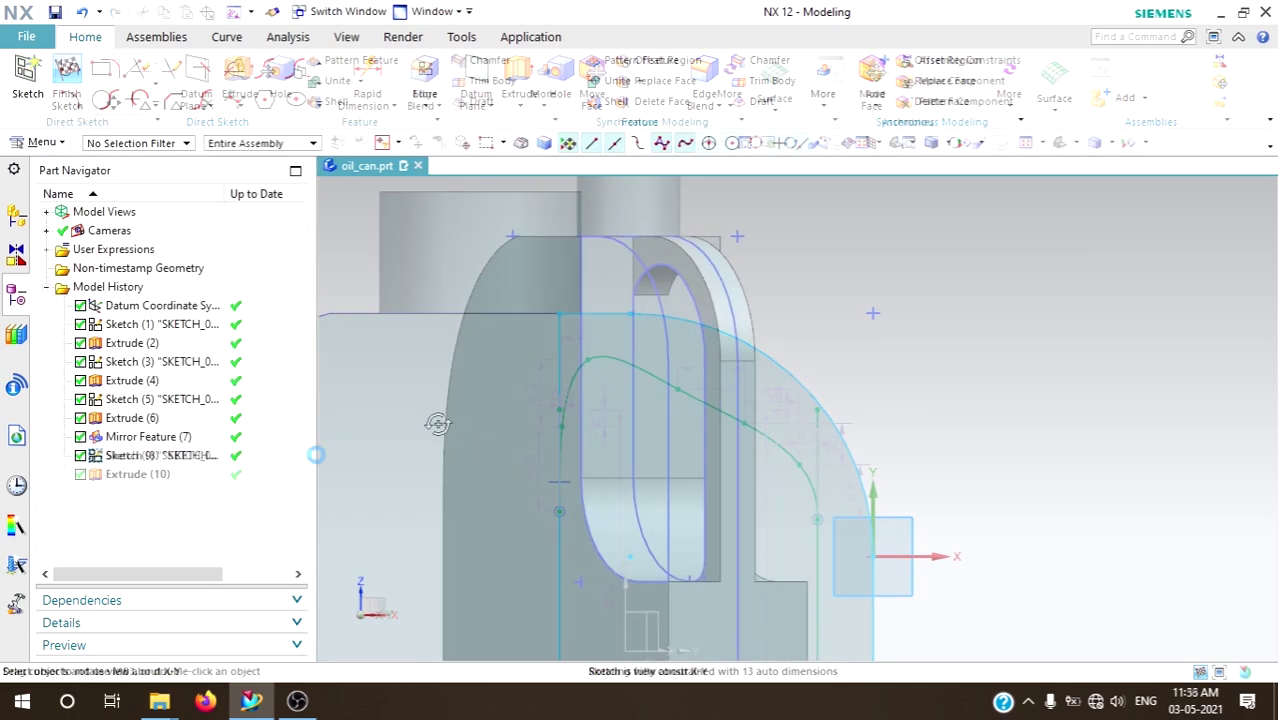
mouse_move(434, 428)
middle_mouse_down()
mouse_move(479, 428)
mouse_move(480, 441)
middle_mouse_up()
scroll(739, 313, "down", 3)
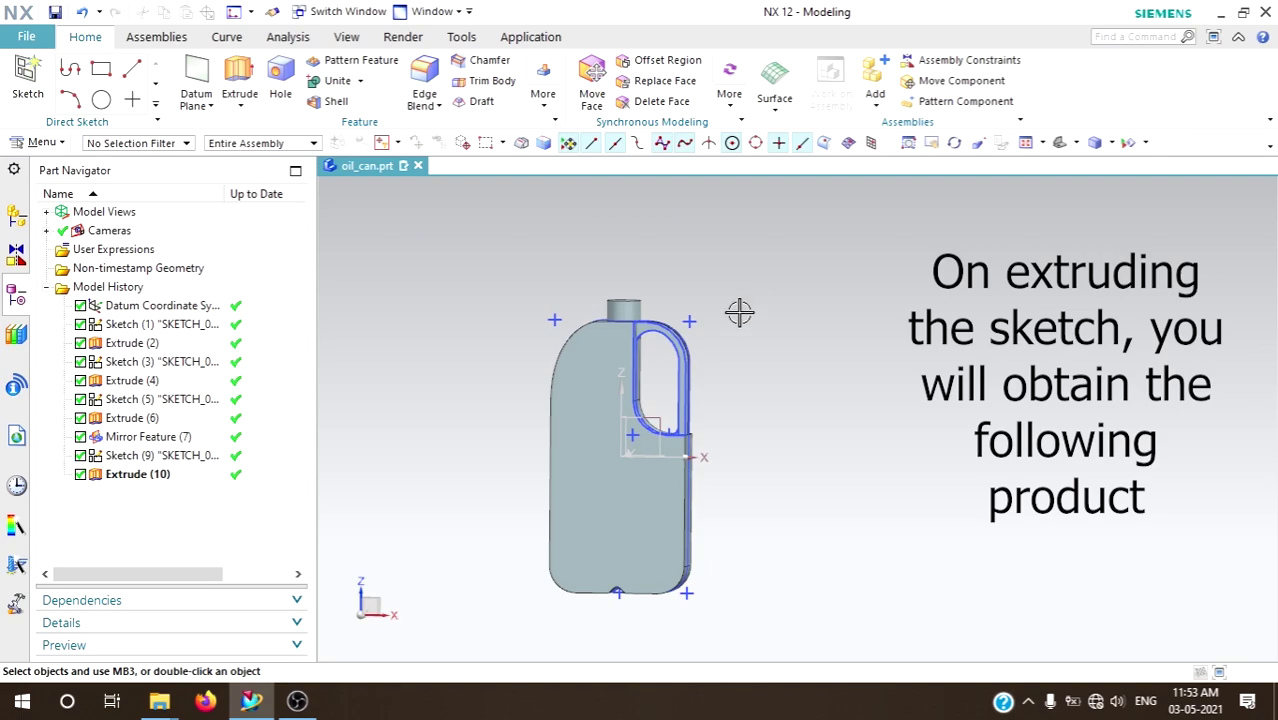
middle_click_drag(722, 446, 751, 449)
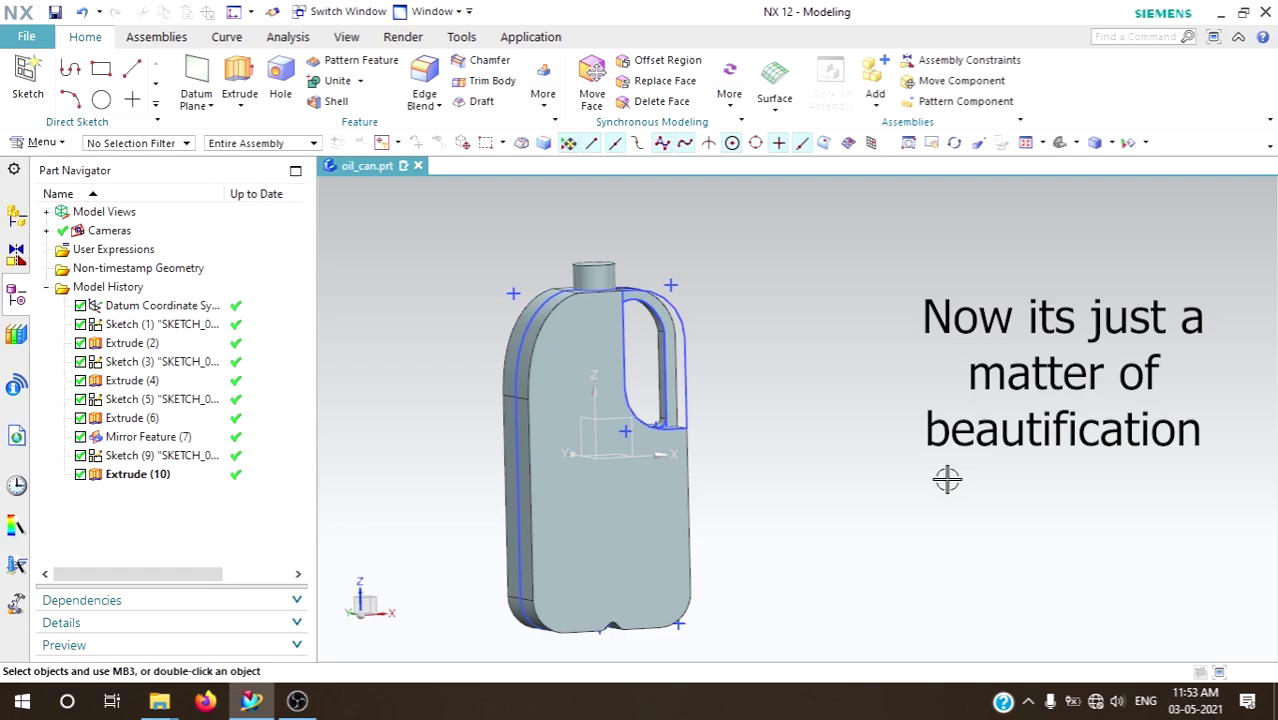
mouse_move(947, 479)
middle_mouse_down()
mouse_move(1244, 416)
mouse_move(1252, 438)
mouse_move(353, 213)
middle_mouse_up()
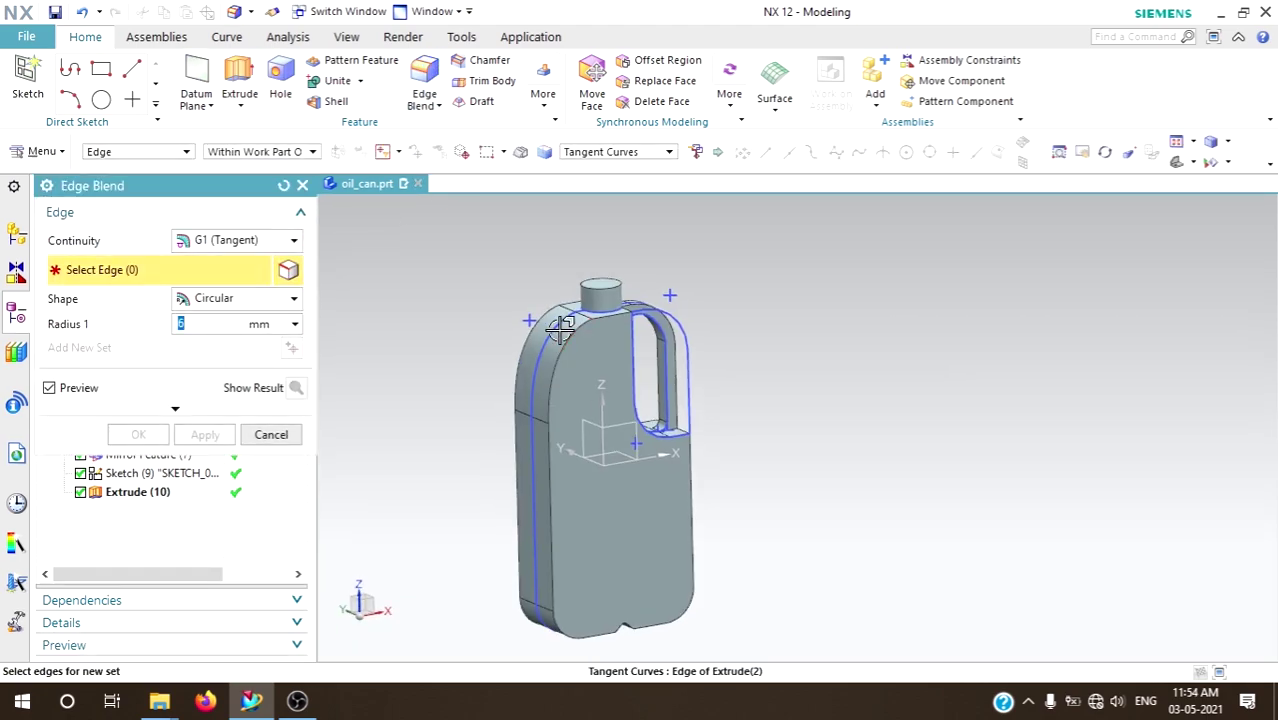
- Set the edge blend radius to 10 mm and check the rounded body and handle edges
scroll(422, 354, "up", 3)
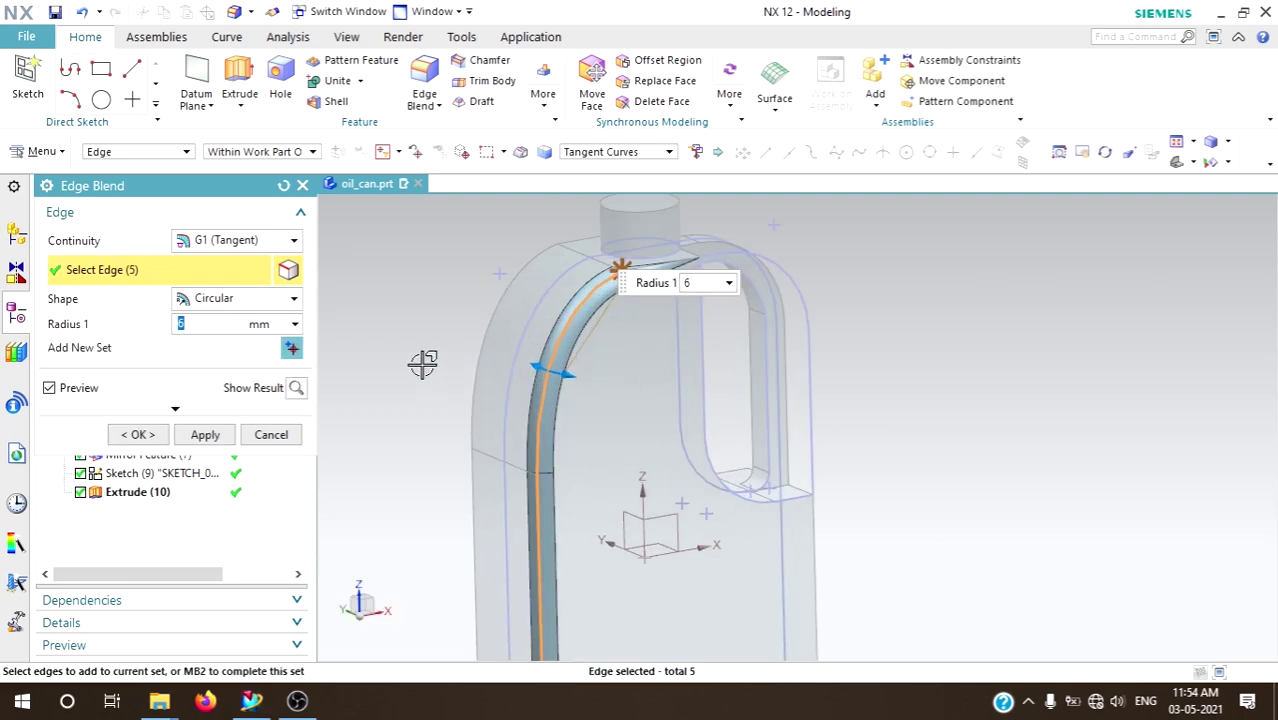
type("10")
scroll(422, 354, "down", 3)
mouse_move(445, 394)
middle_mouse_down()
mouse_move(563, 386)
mouse_move(485, 442)
middle_mouse_up()
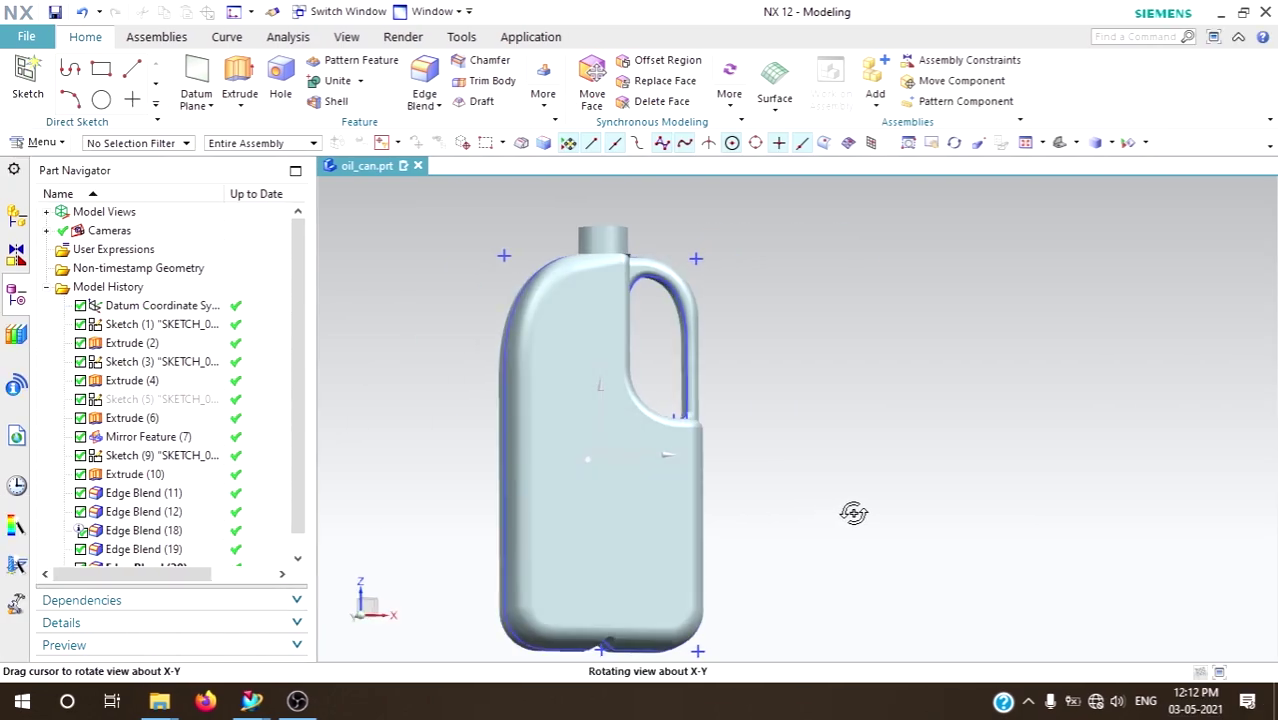
mouse_move(853, 512)
middle_mouse_down()
mouse_move(890, 545)
mouse_move(856, 536)
mouse_move(893, 548)
mouse_move(886, 564)
mouse_move(807, 574)
mouse_move(813, 606)
mouse_move(813, 562)
mouse_move(830, 565)
mouse_move(819, 631)
mouse_move(822, 600)
mouse_move(855, 597)
middle_mouse_up()
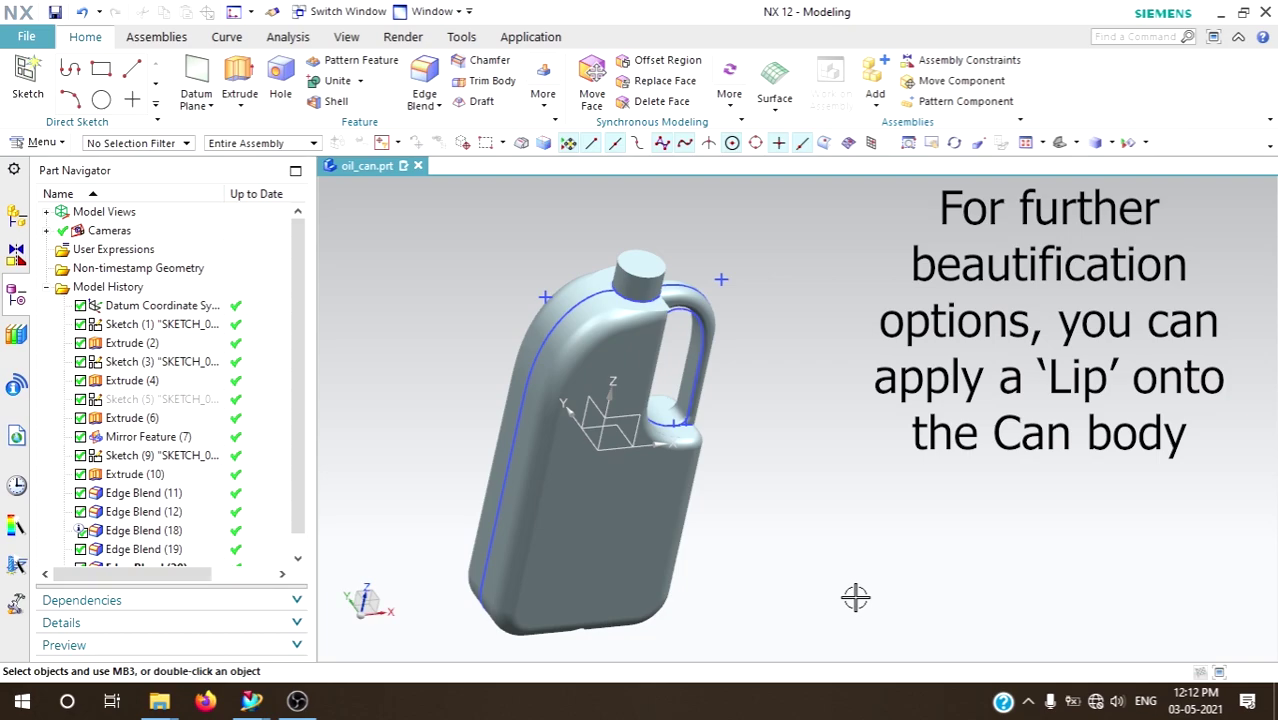
- Enter a new sketch and draw a rectangle around the can's outline
middle_click_drag(856, 594, 799, 456)
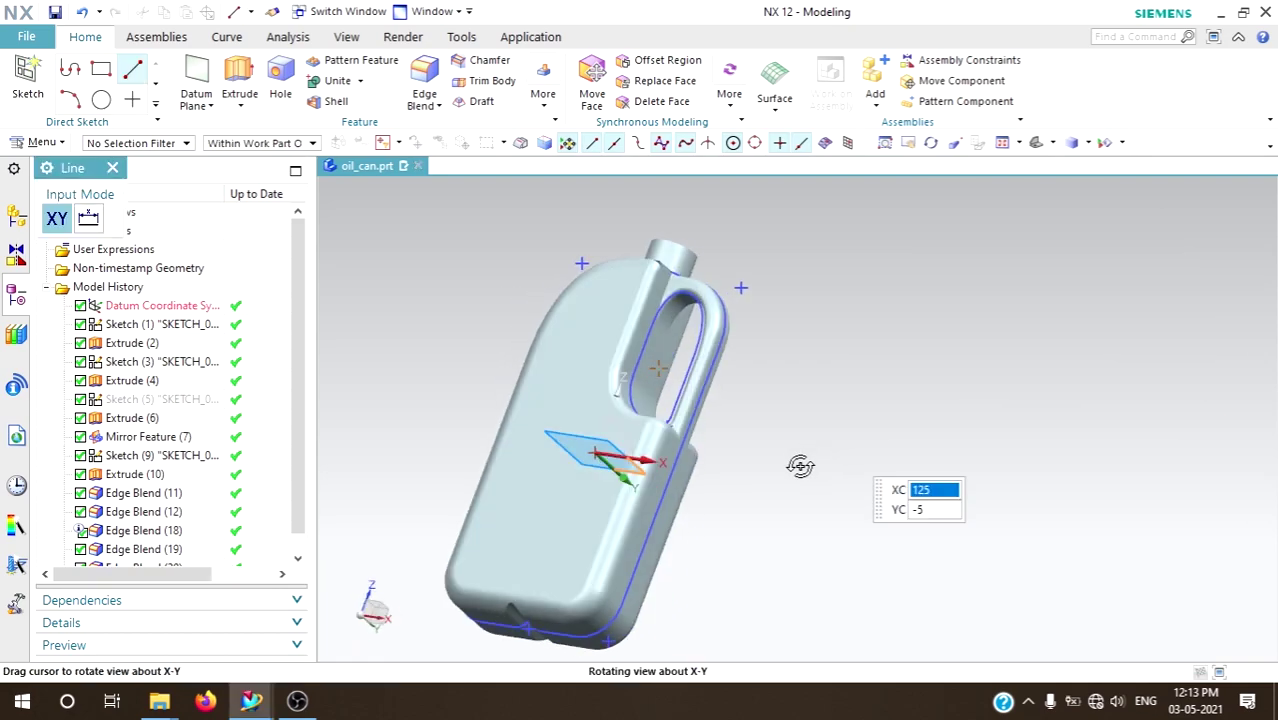
key("Escape")
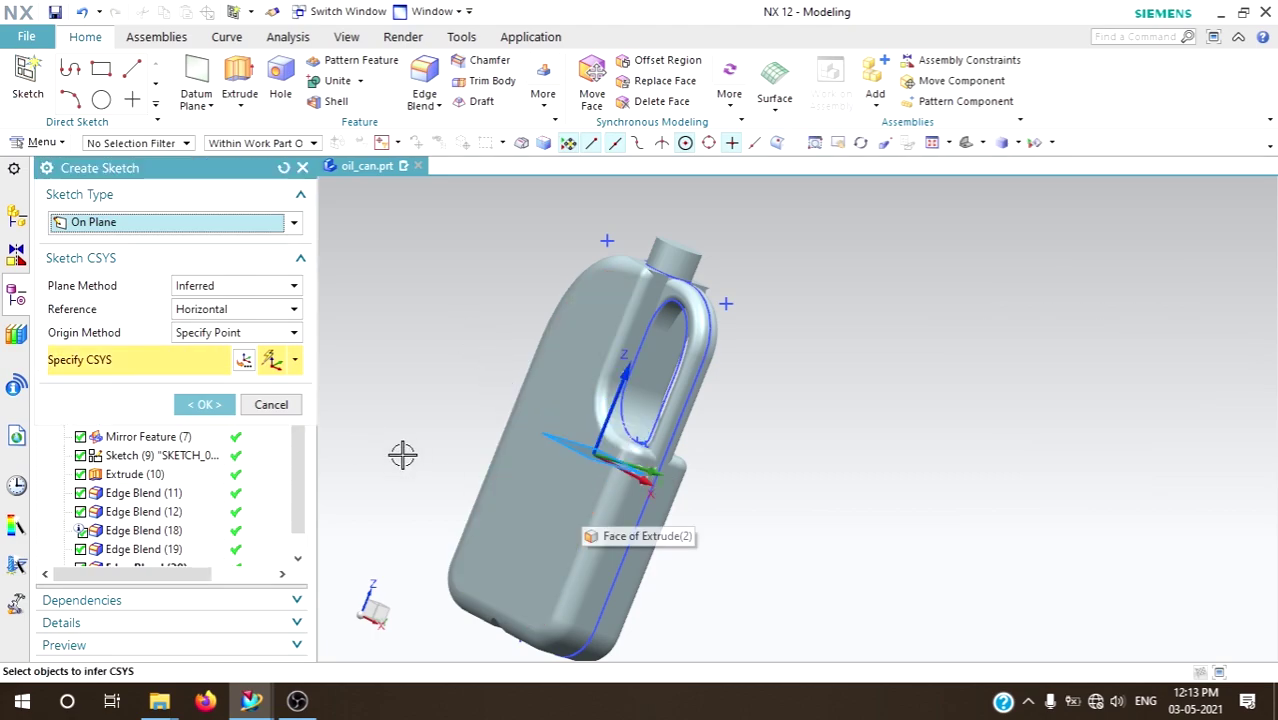
left_click(185, 404)
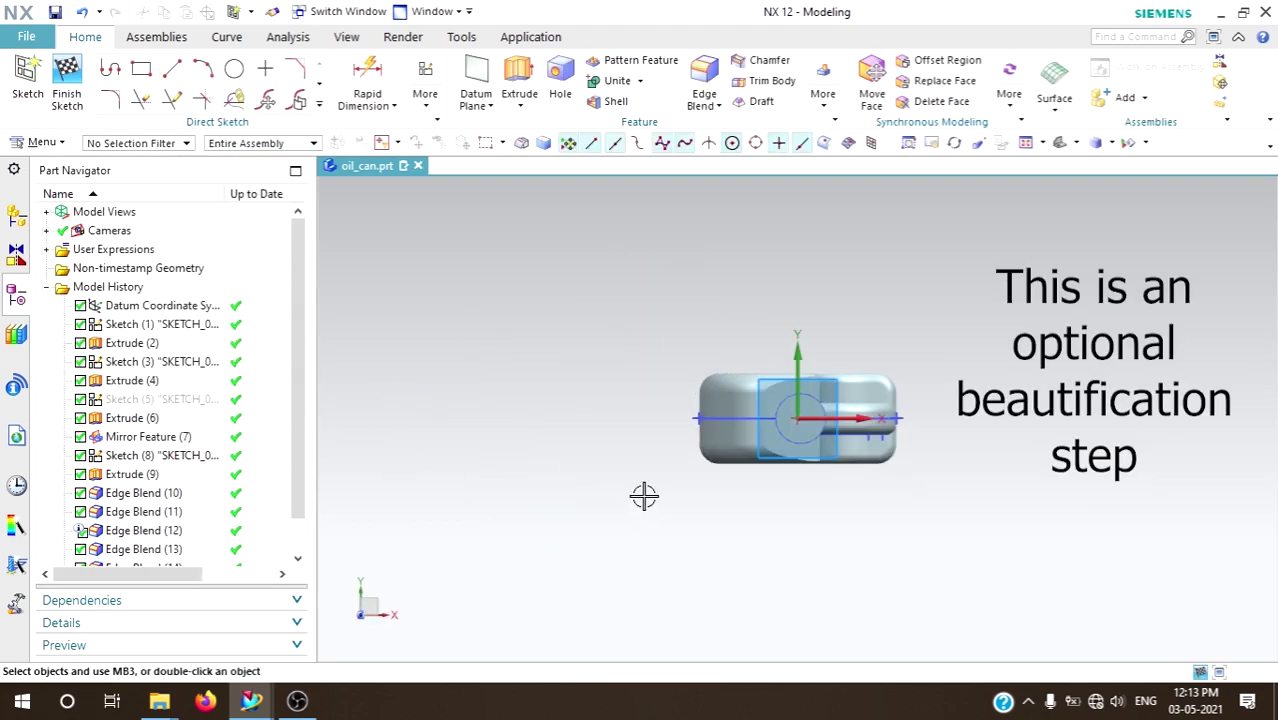
left_click(141, 68)
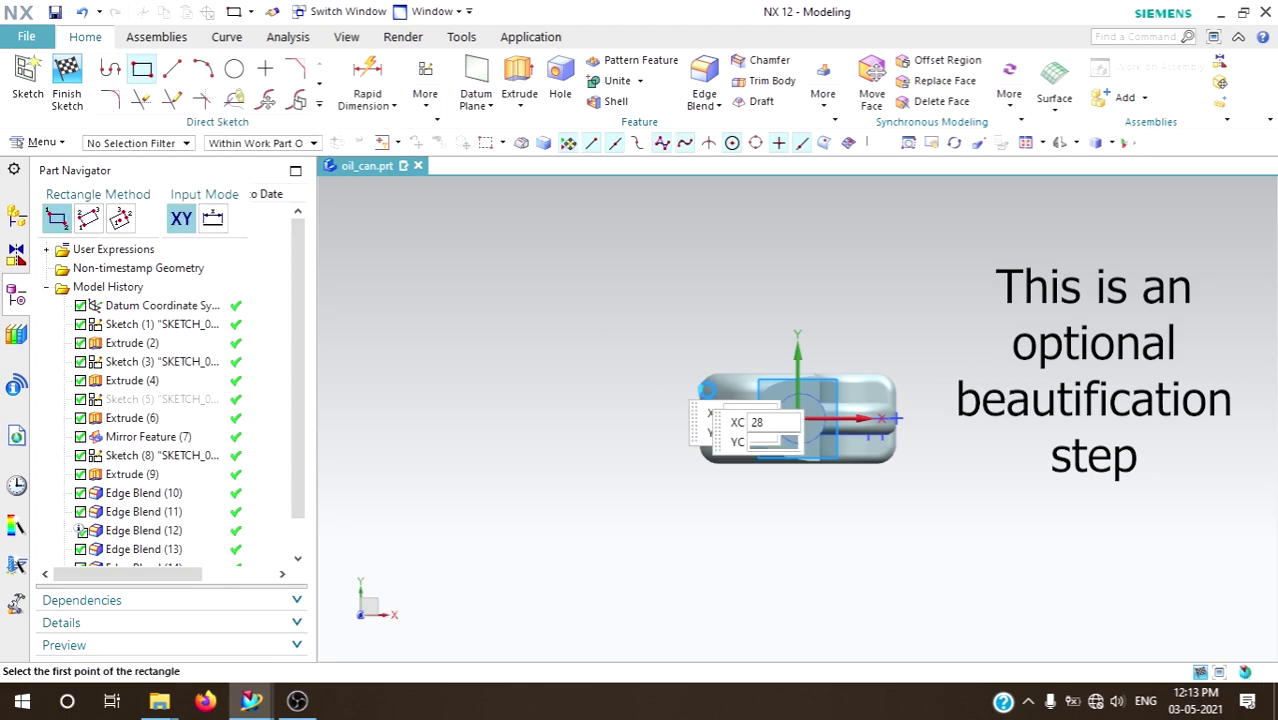
left_click(670, 350)
left_click(910, 487)
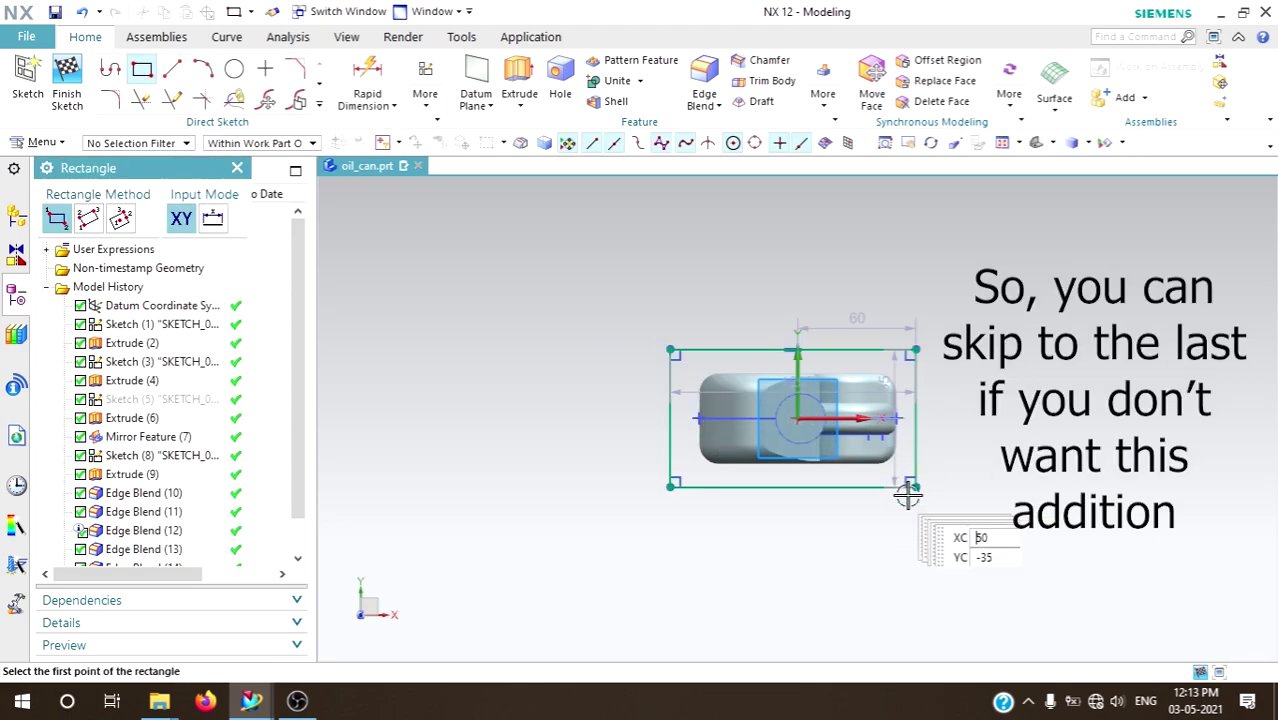
key("Escape")
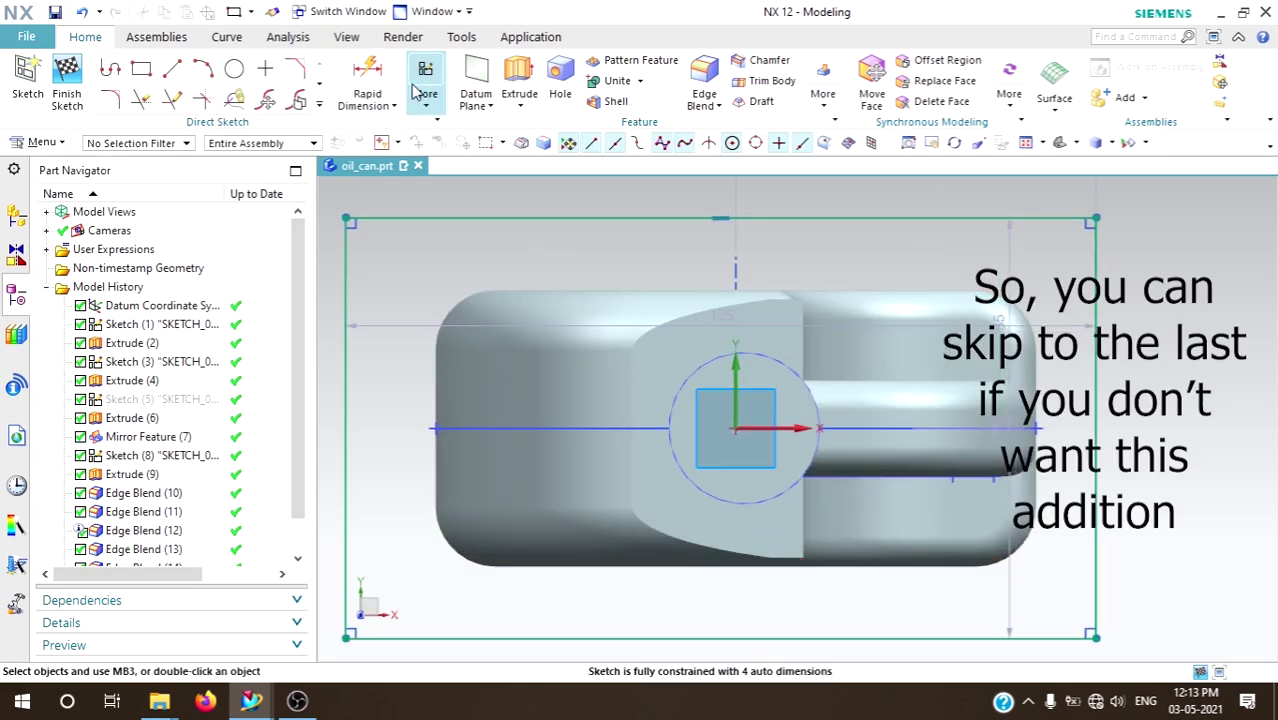
- Constrain the rectangle's top, left, right and bottom lines collinear with the can's edges
left_click(425, 94)
left_click(475, 146)
left_click(679, 226)
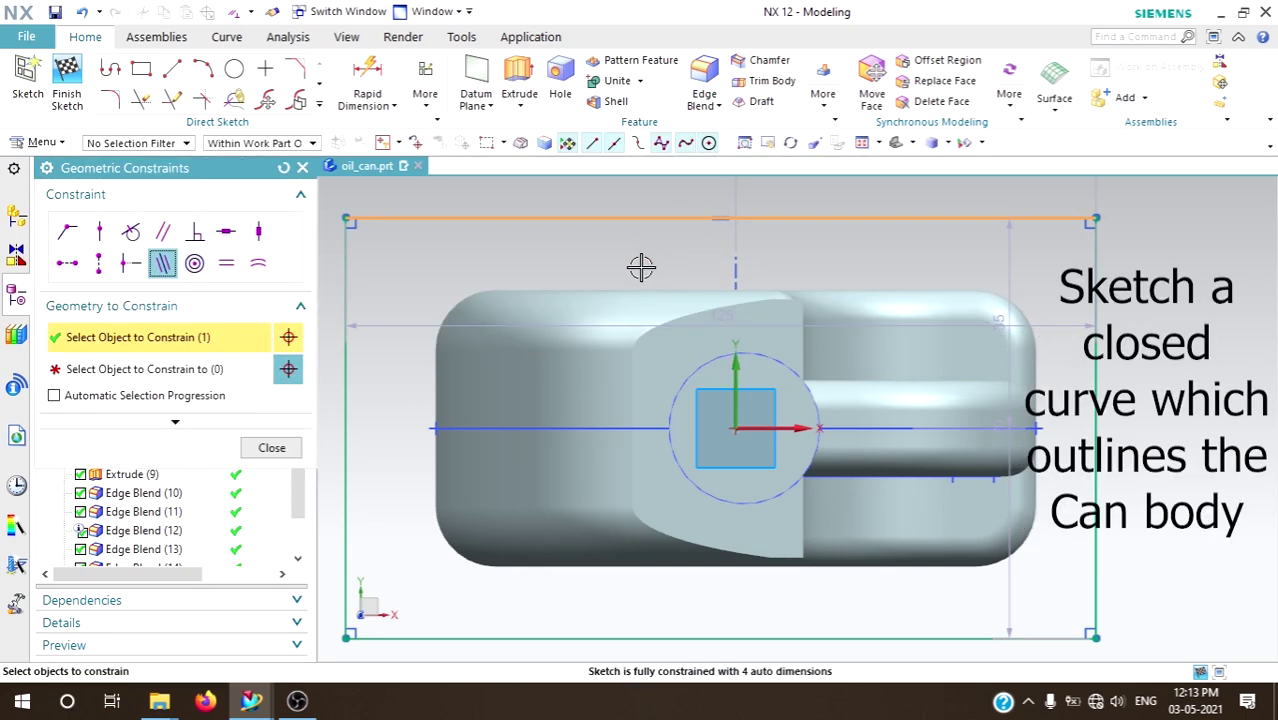
left_click(653, 288)
left_click(349, 440)
left_click(434, 440)
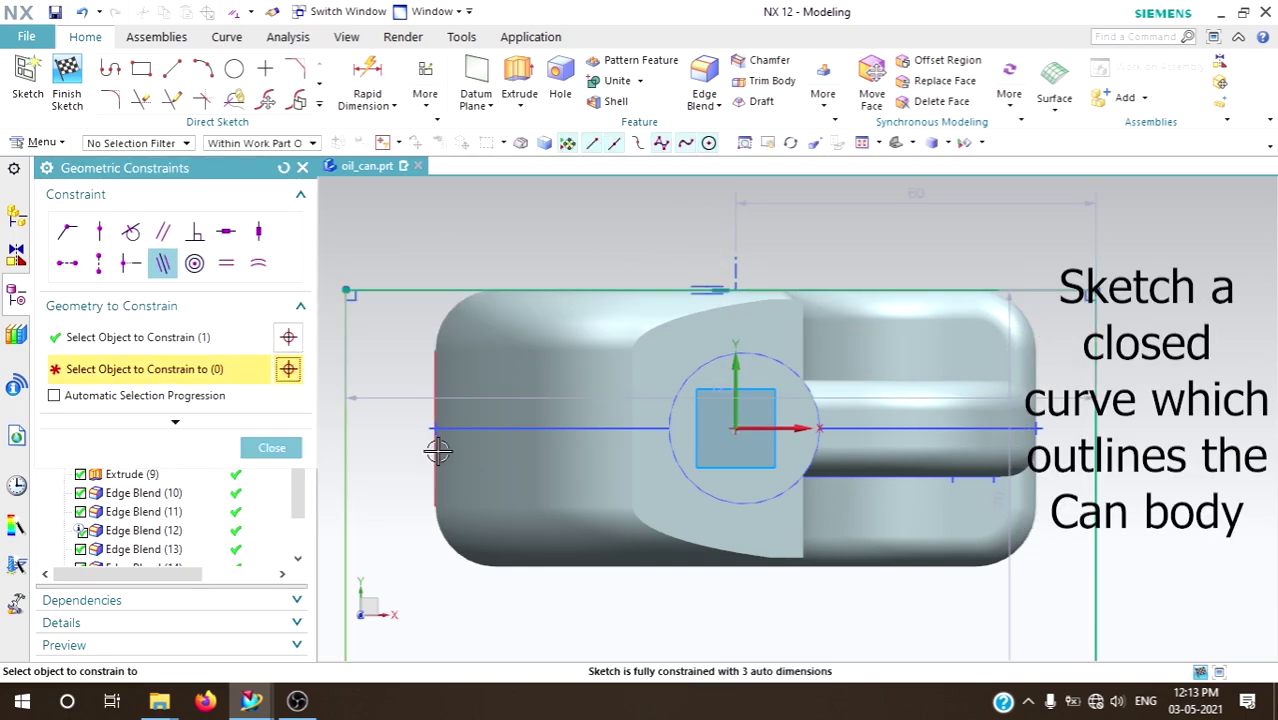
left_click(1095, 470)
left_click(1040, 485)
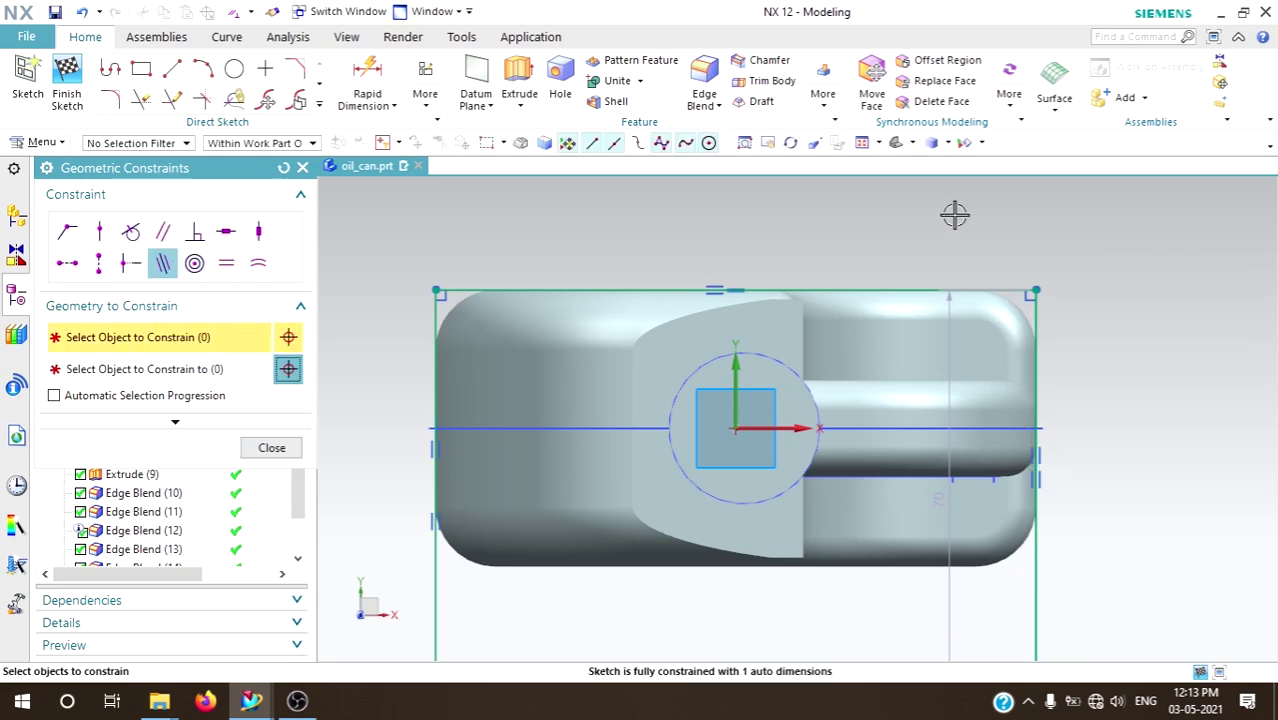
scroll(960, 330, "down", 2)
left_click(807, 531)
scroll(722, 462, "up", 2)
left_click(723, 428)
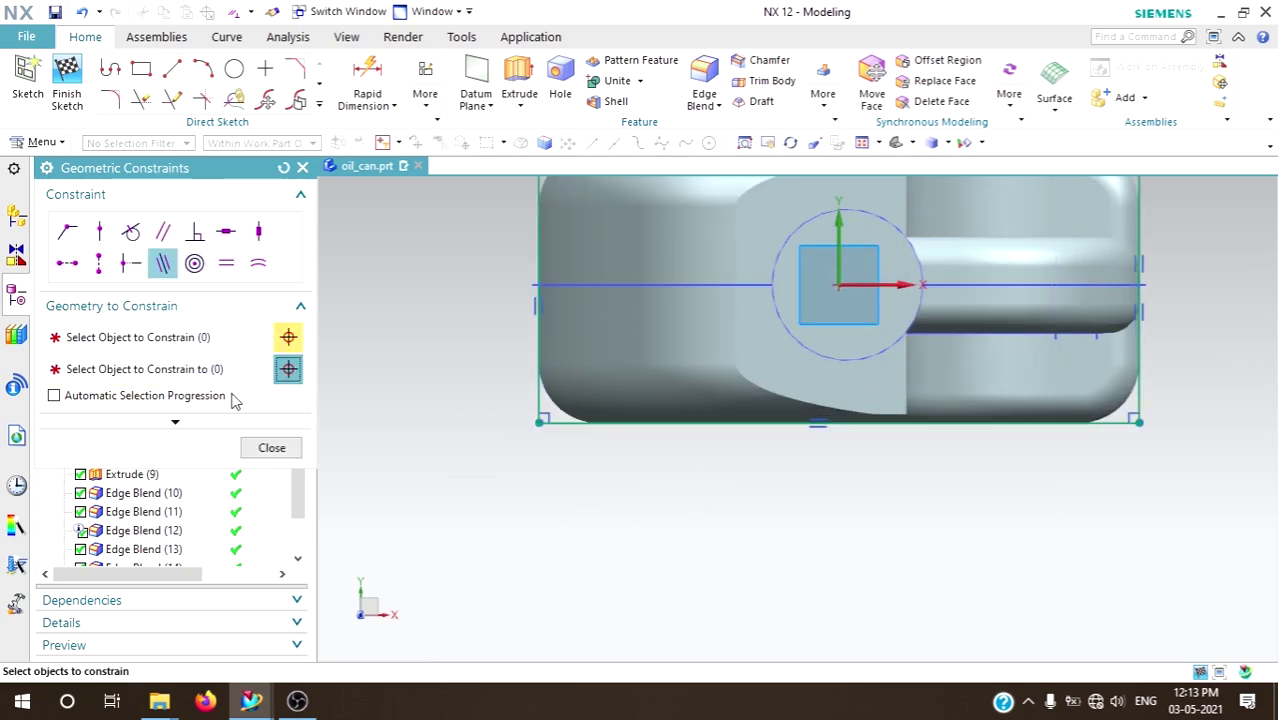
left_click(271, 447)
- Round the guide rectangle's corners with 10 mm fillets and finish the sketch
scroll(633, 545, "down", 1)
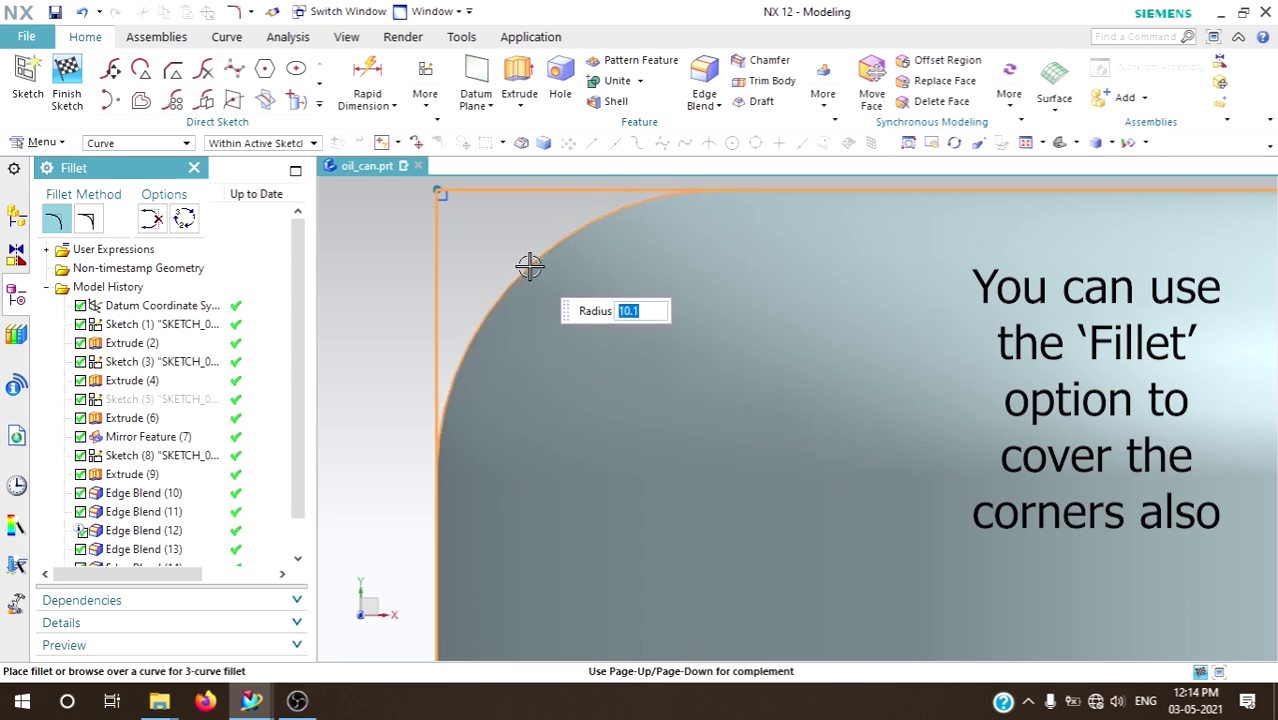
scroll(411, 291, "down", 2)
scroll(633, 234, "up", 2)
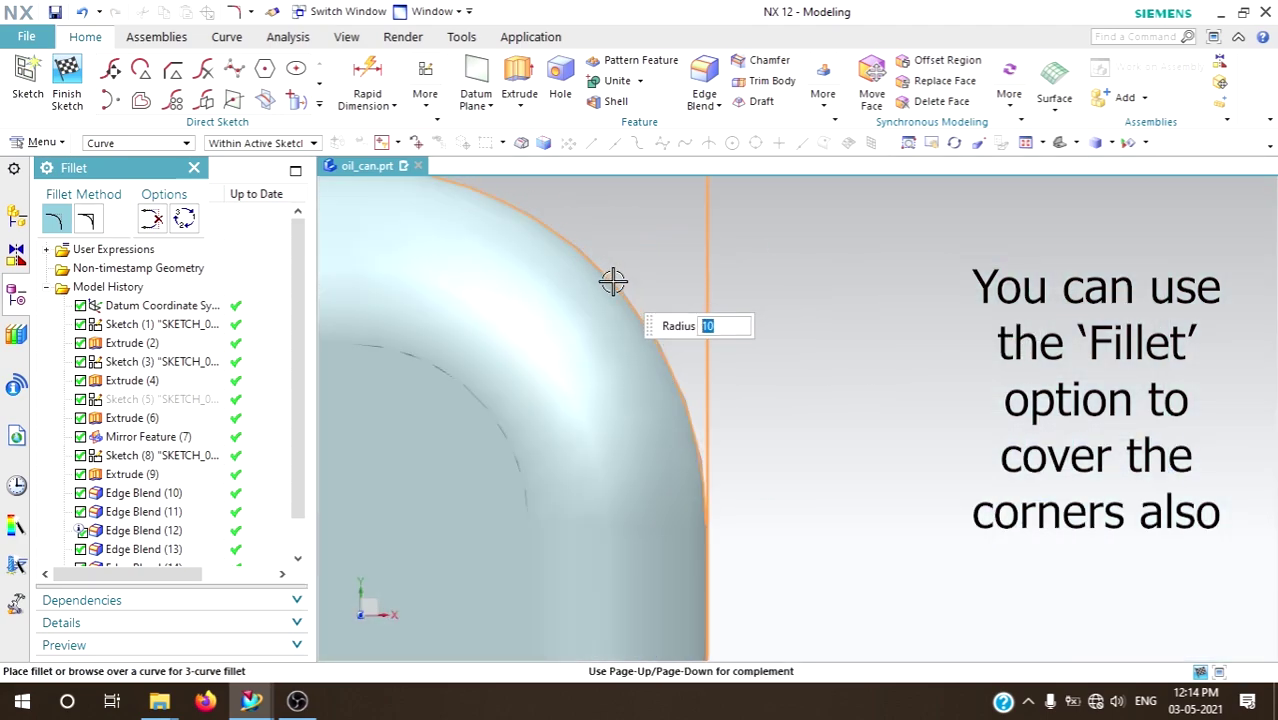
scroll(613, 281, "down", 2)
scroll(608, 531, "up", 2)
left_click(551, 522)
scroll(988, 538, "down", 1)
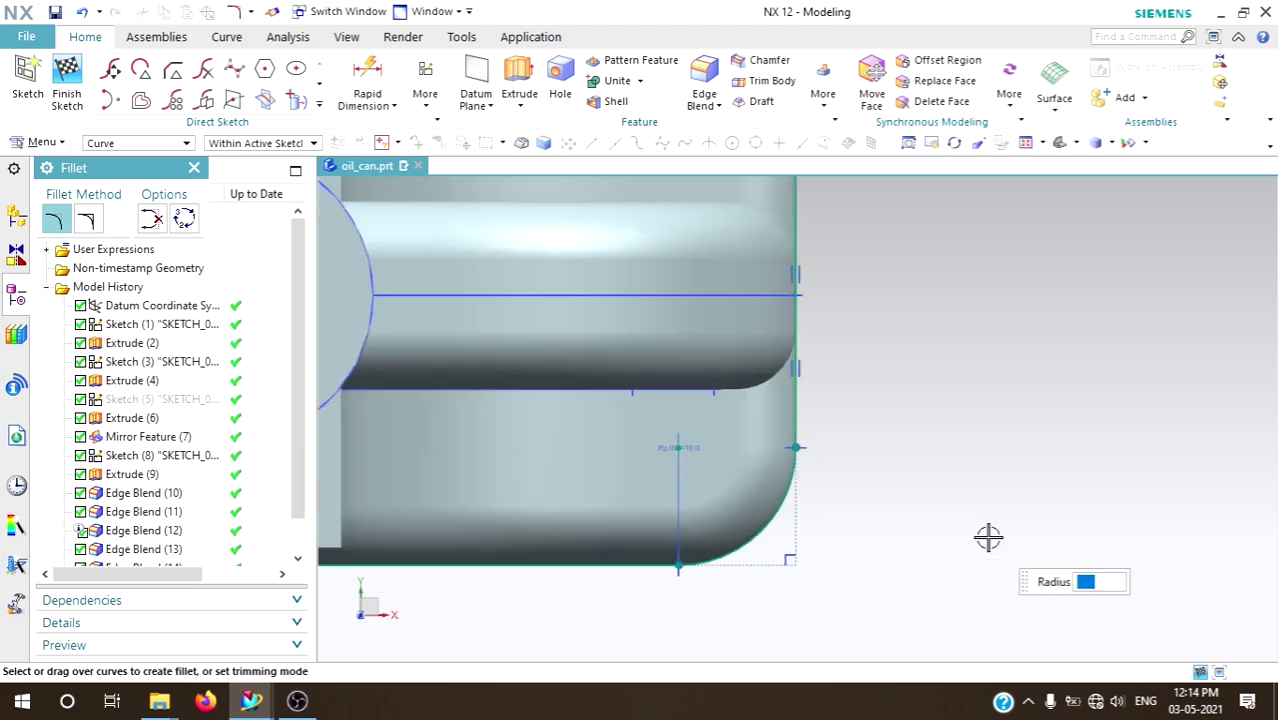
scroll(516, 563, "up", 3)
left_click(542, 517)
key("Escape")
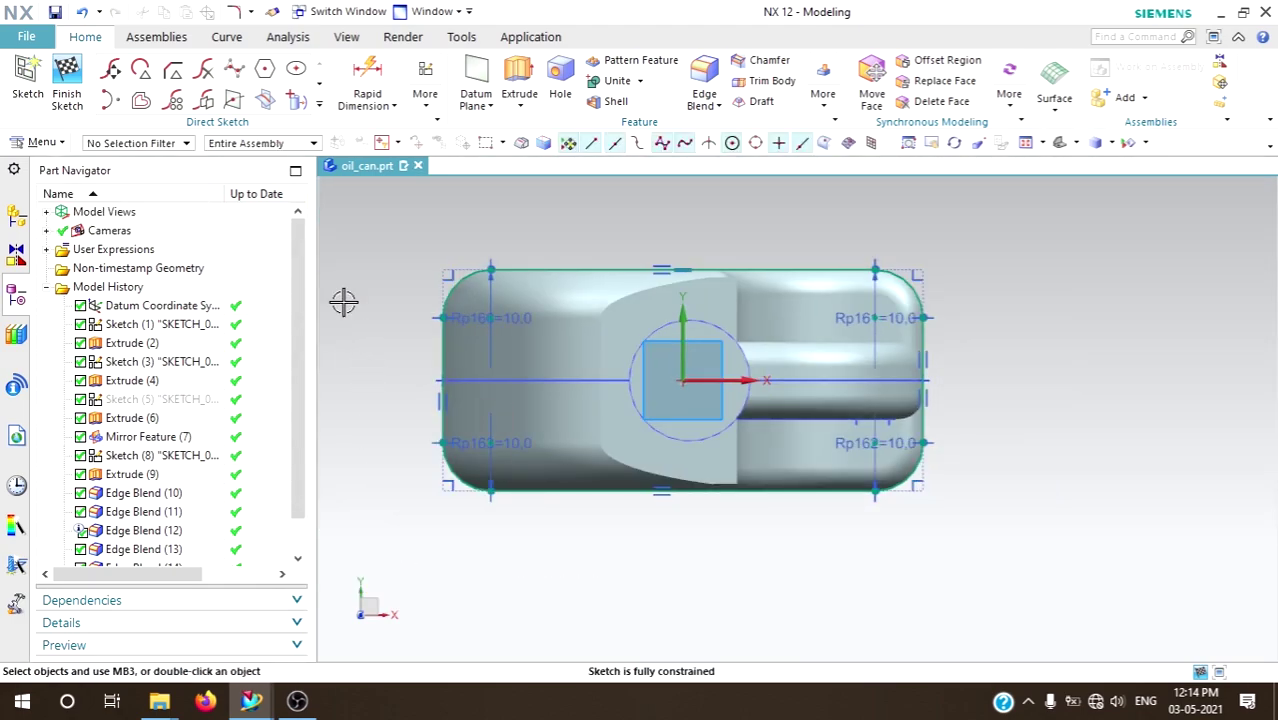
left_click(52, 86)
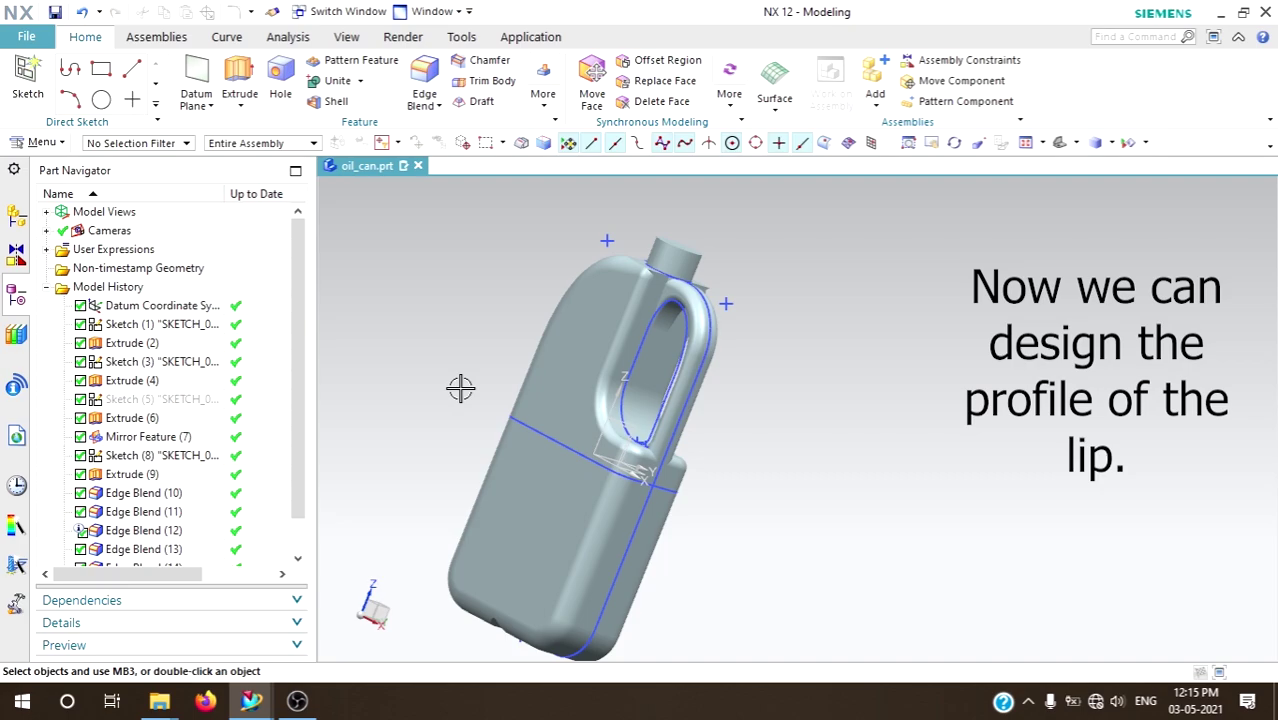
- Start a sketch on the plane crossing the guide loop and draw a rectangle at the body edge
key("s")
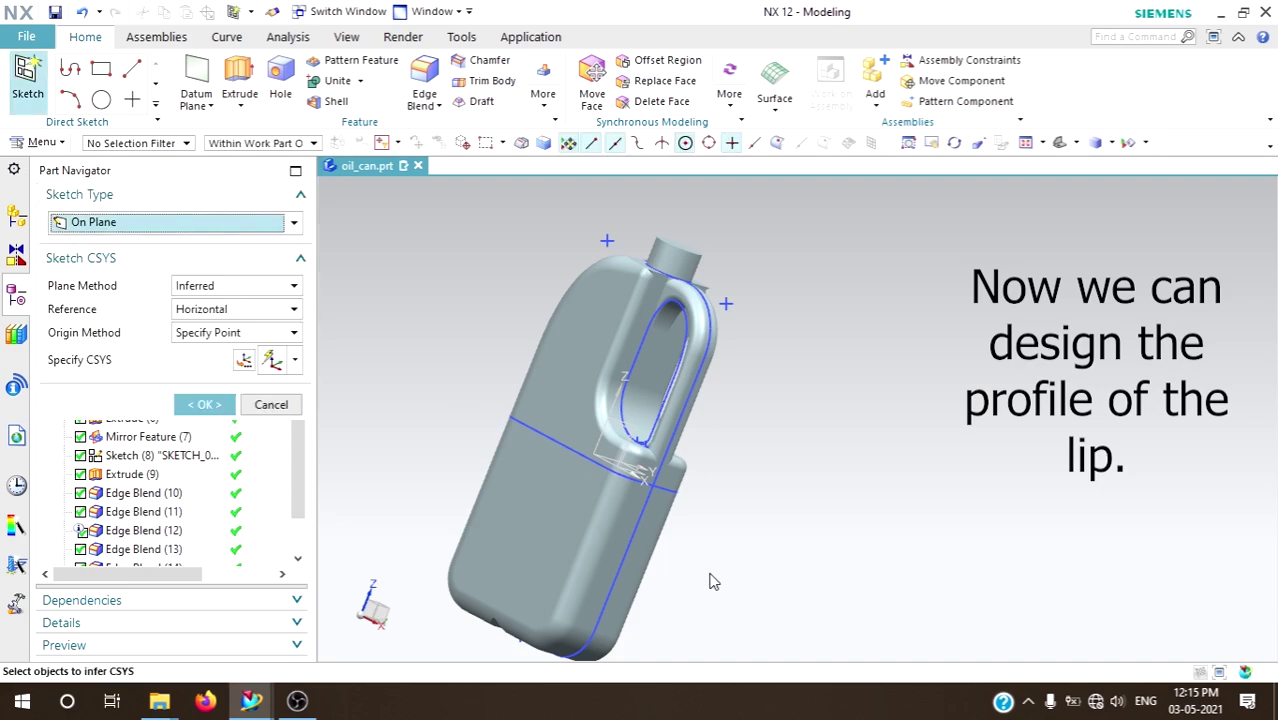
middle_click_drag(710, 580, 708, 594)
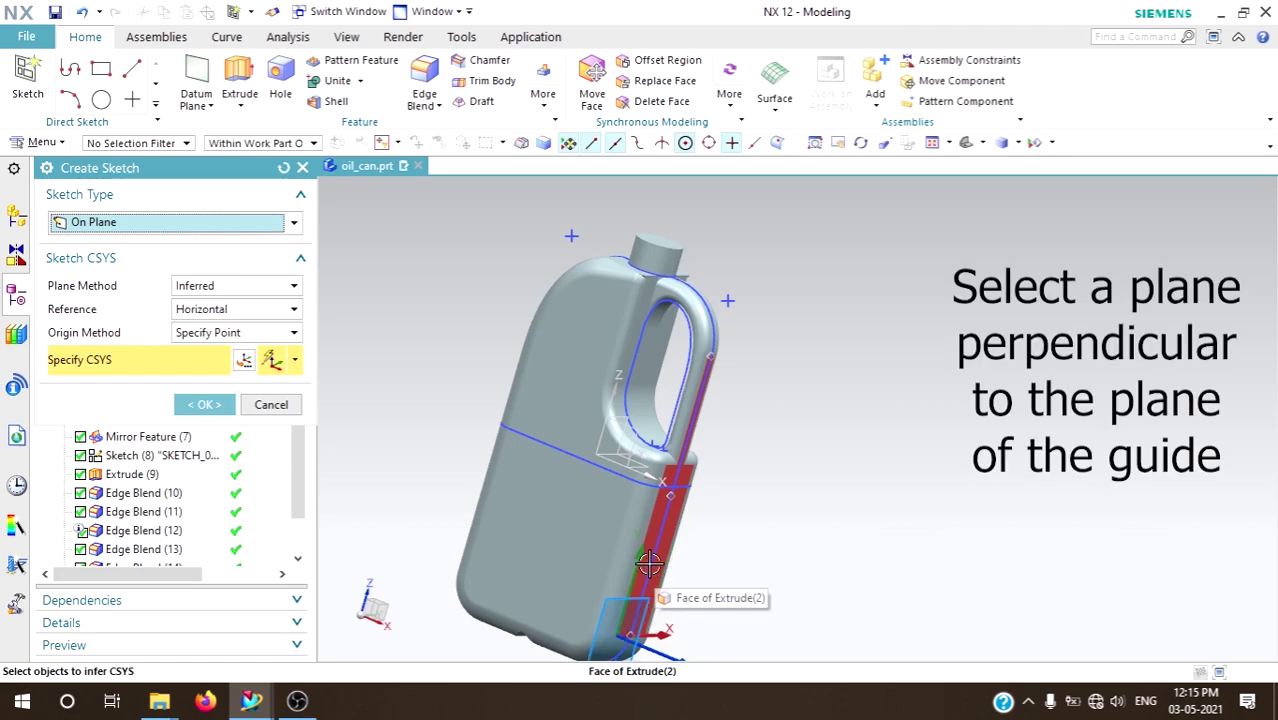
left_click(633, 452)
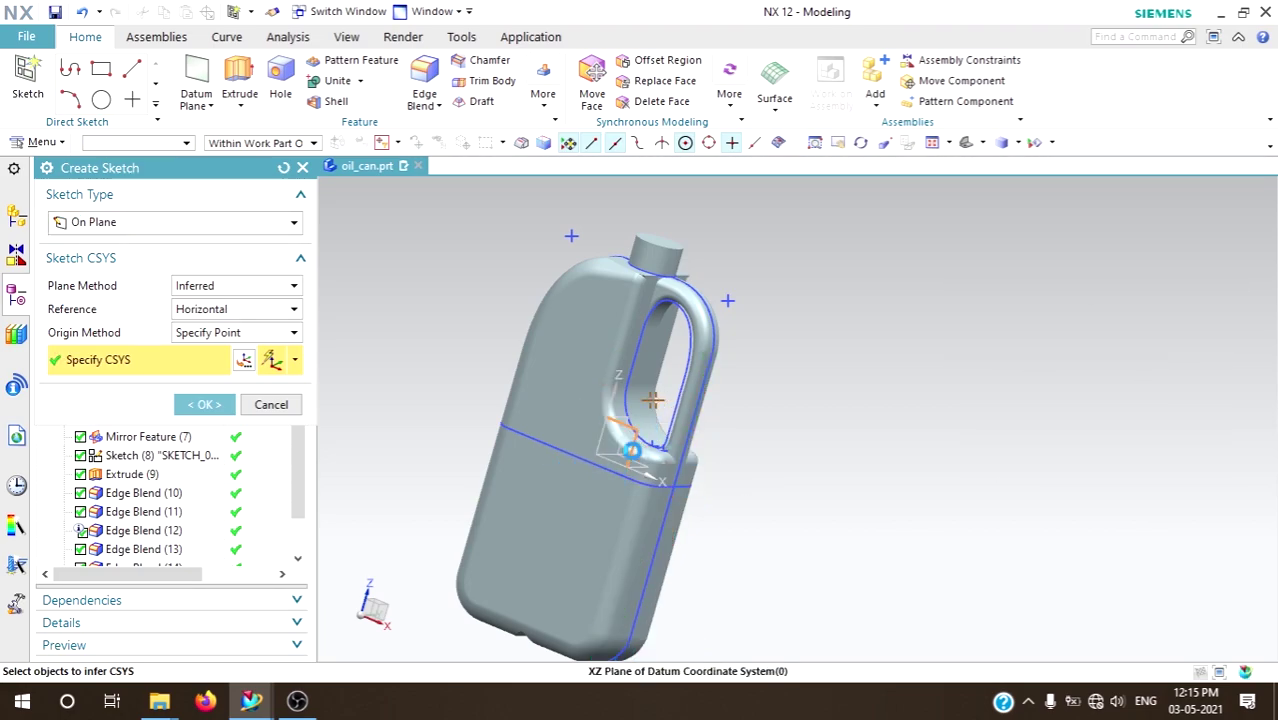
left_click(204, 404)
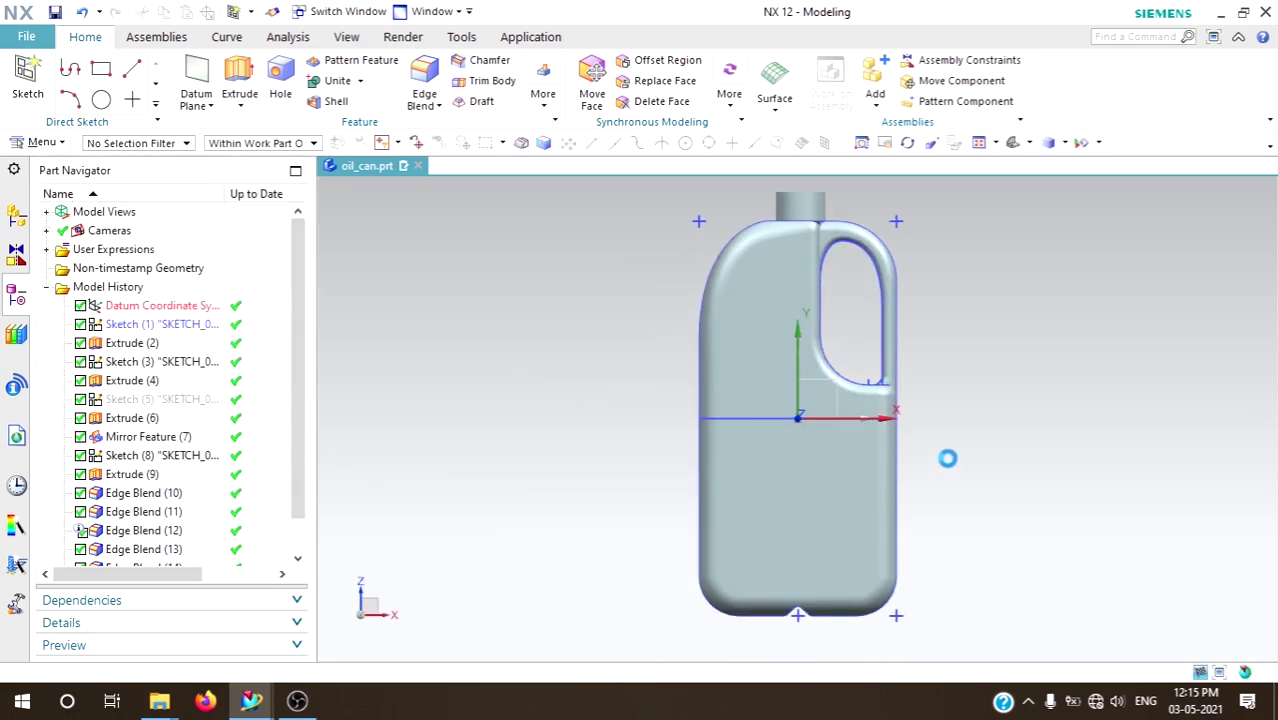
scroll(960, 462, "up", 2)
scroll(950, 450, "up", 2)
scroll(800, 390, "up", 1)
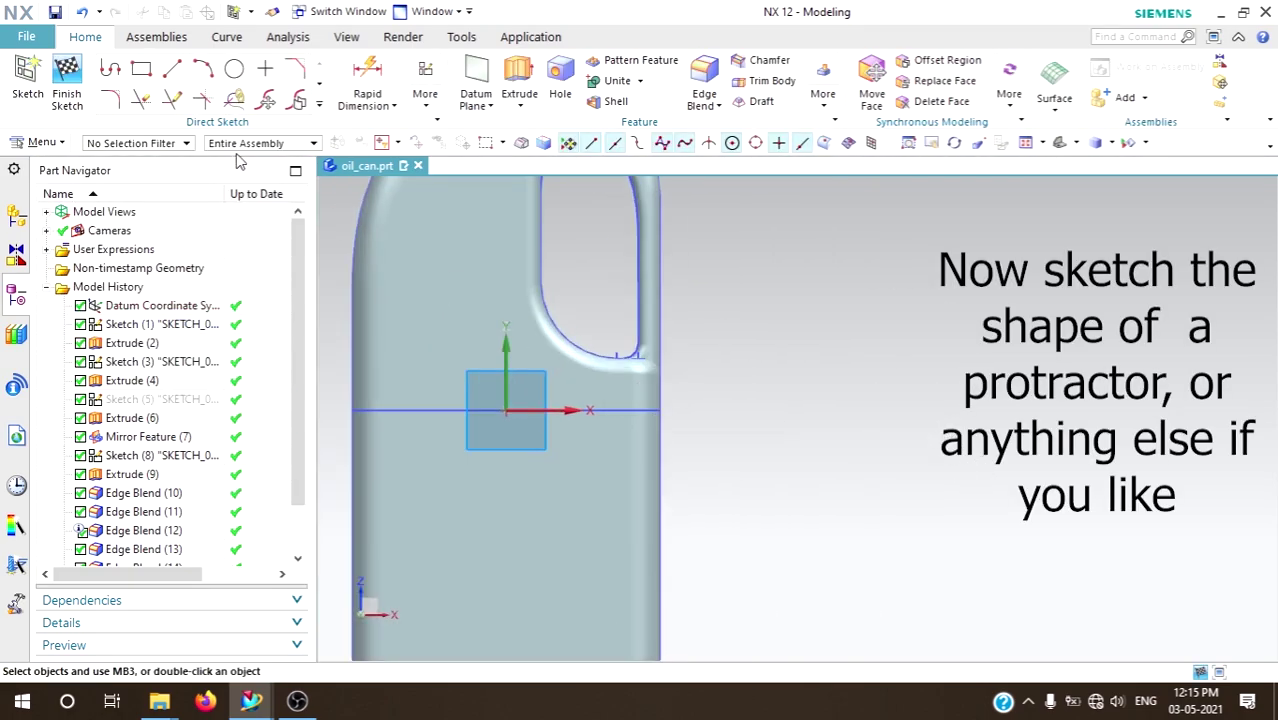
key("r")
scroll(662, 390, "up", 2)
left_click(652, 410)
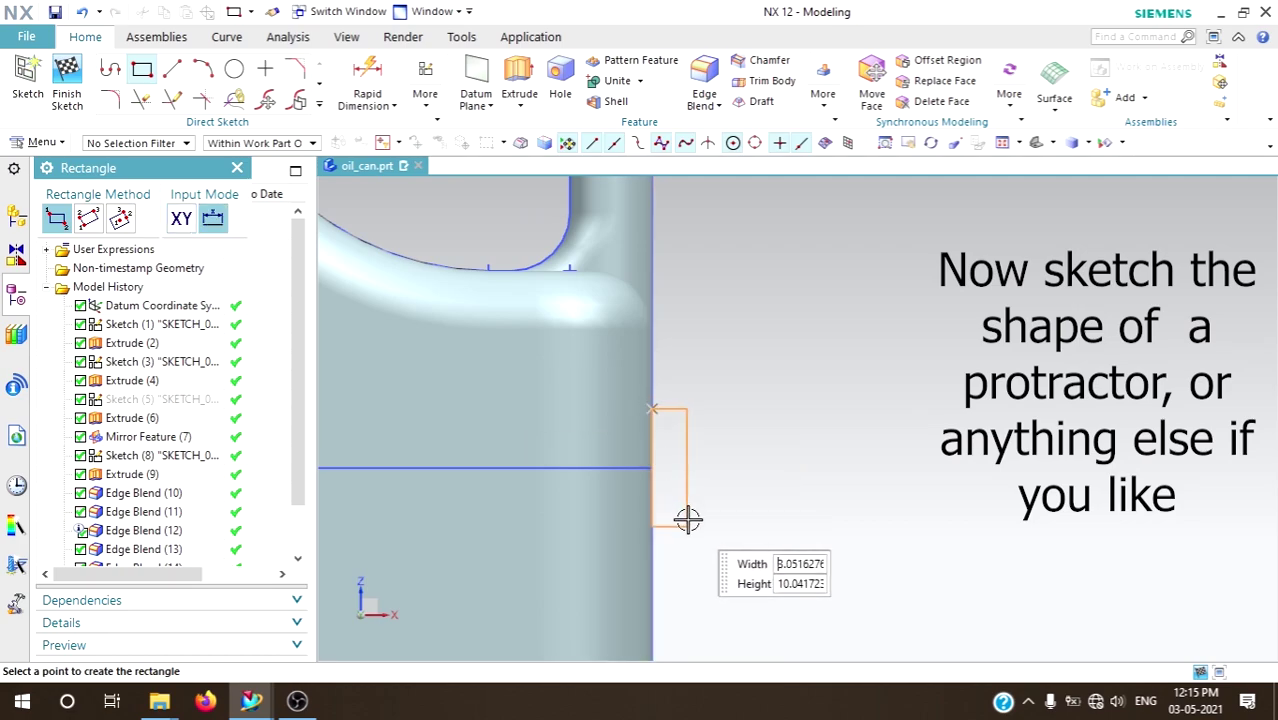
left_click(700, 520)
key("Escape")
- Set the rectangle height to 5 and a 1.5 radius, then finish the lip sketch
double_click(651, 452)
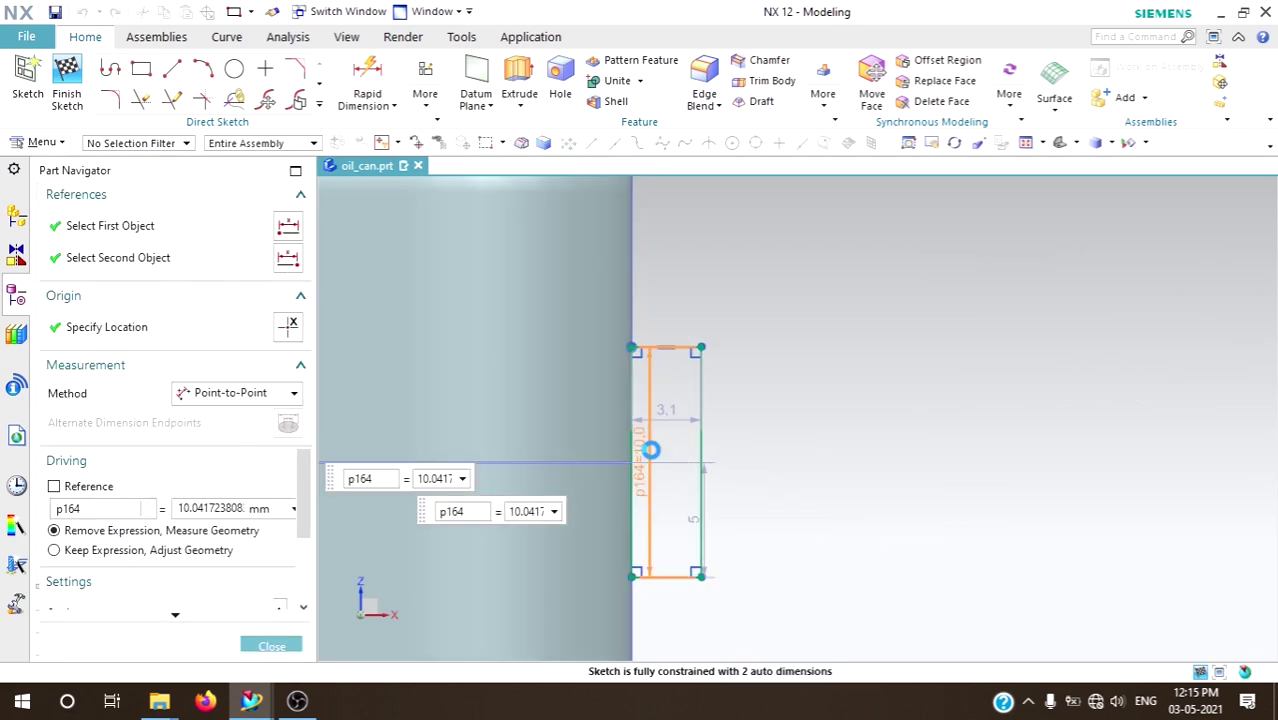
type("5")
key("Return")
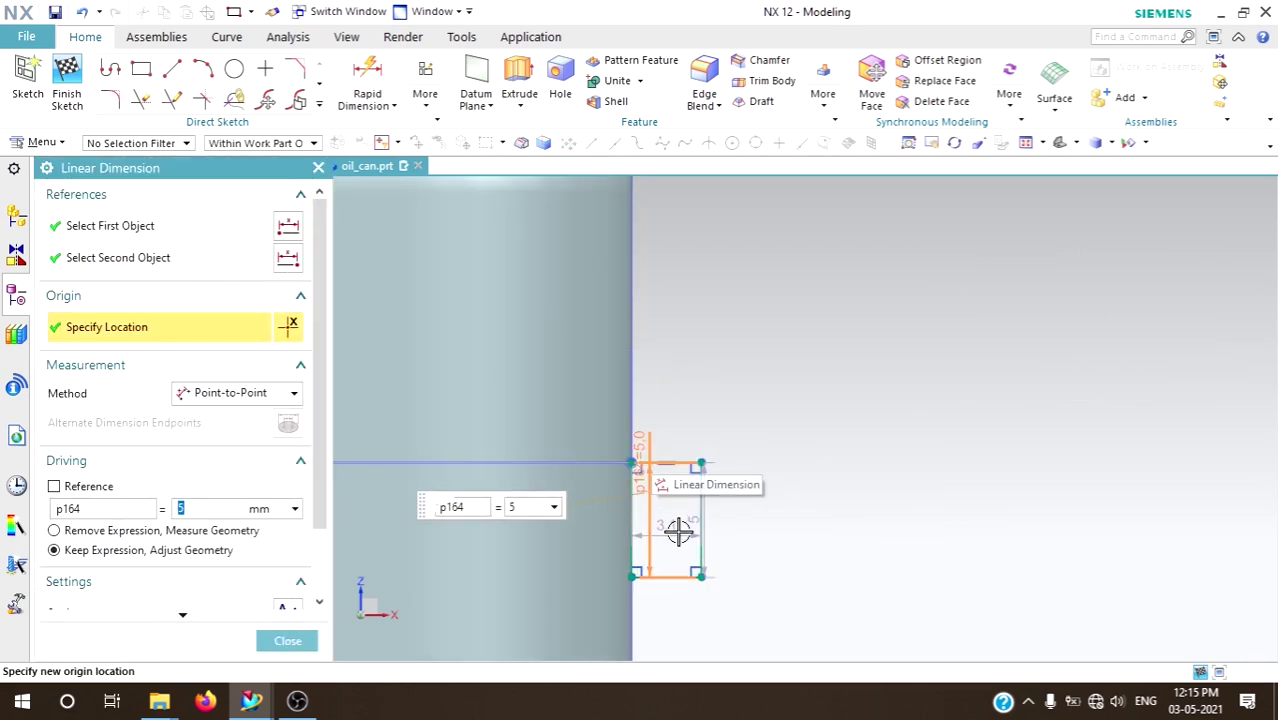
middle_click(689, 512)
double_click(694, 515)
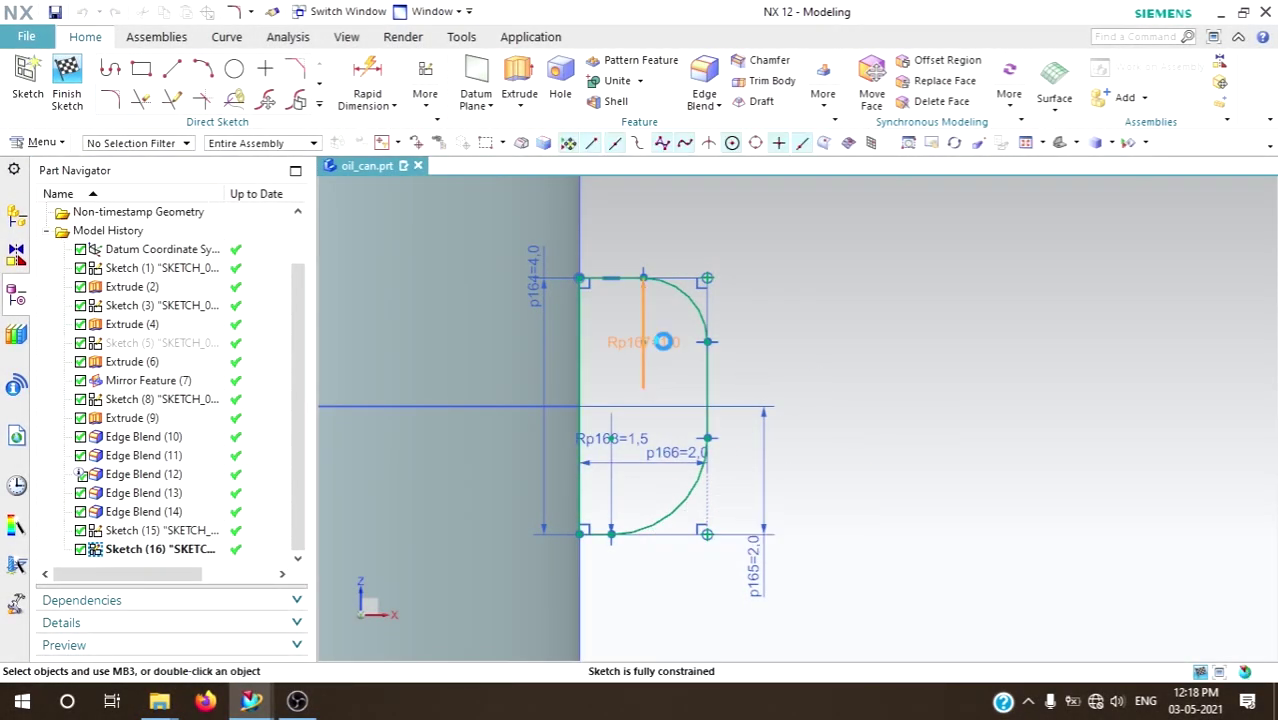
type("1.5")
key("Return")
middle_click(799, 331)
key("ctrl+q")
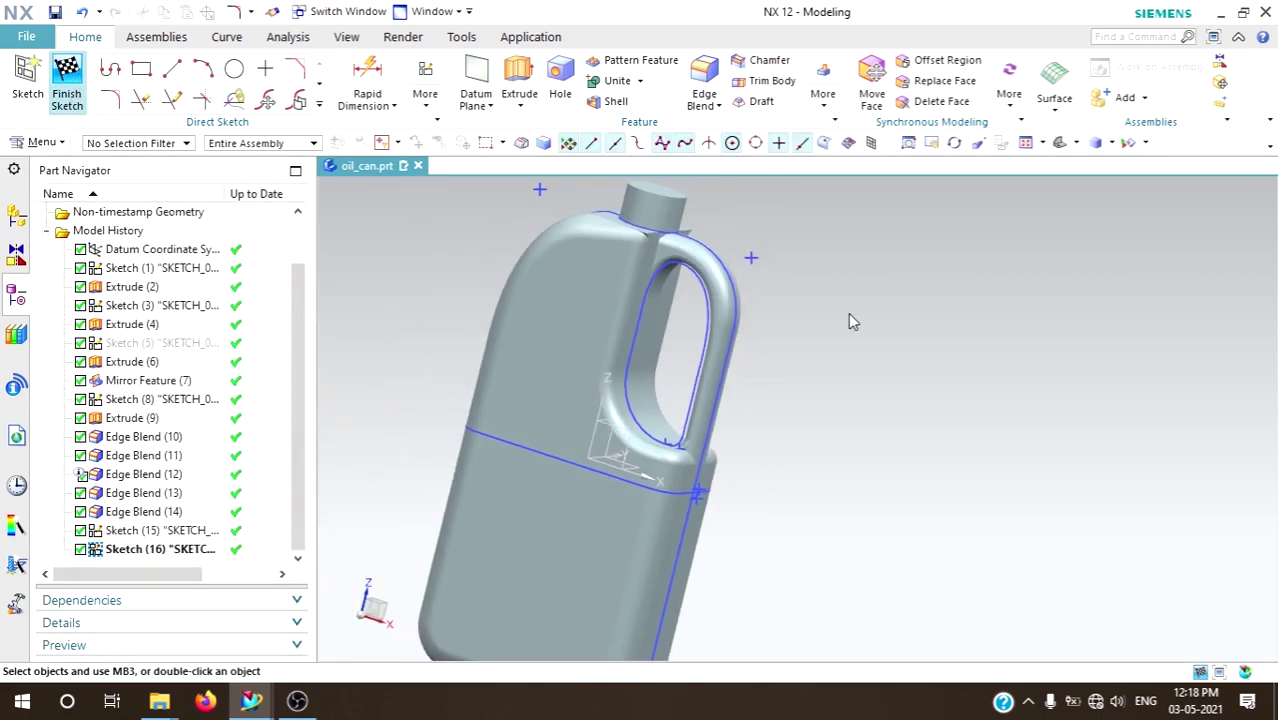
scroll(680, 500, "up", 3)
- Start a Swept surface using the D-shaped lip profile curves as the section
scroll(662, 470, "up", 2)
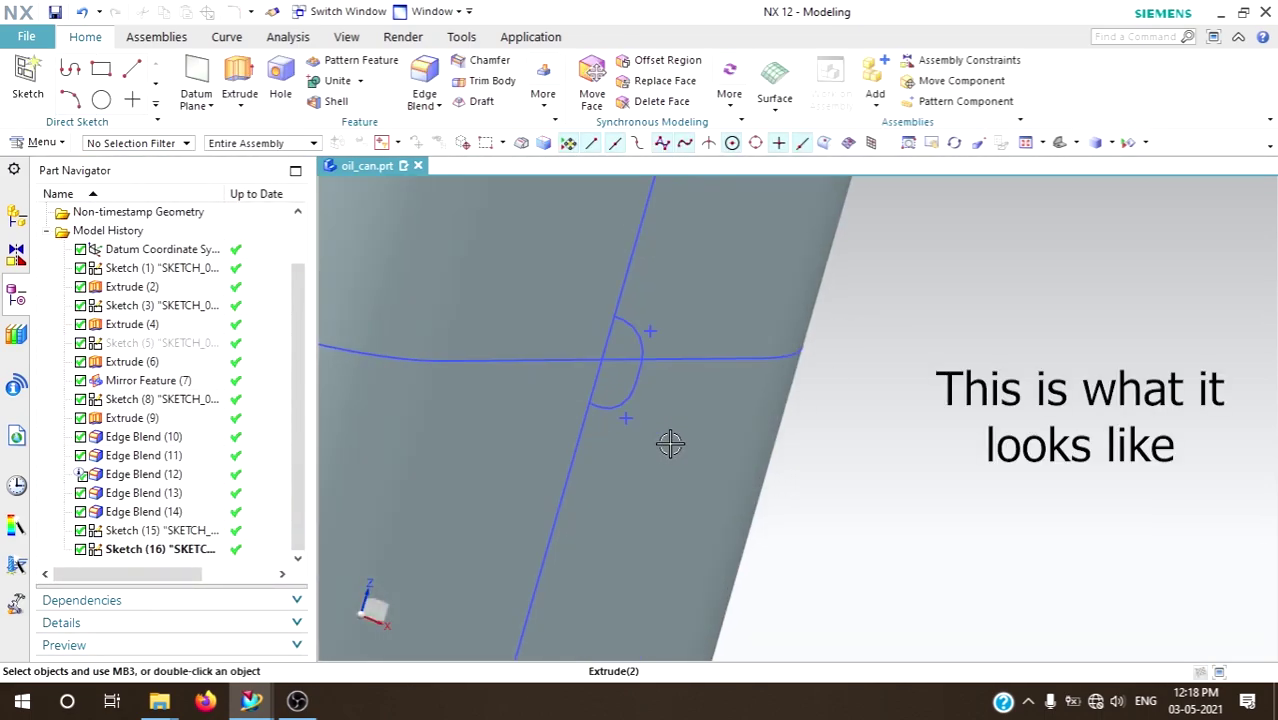
scroll(669, 444, "up", 2)
scroll(669, 444, "down", 3)
scroll(720, 460, "down", 3)
scroll(765, 479, "up", 1)
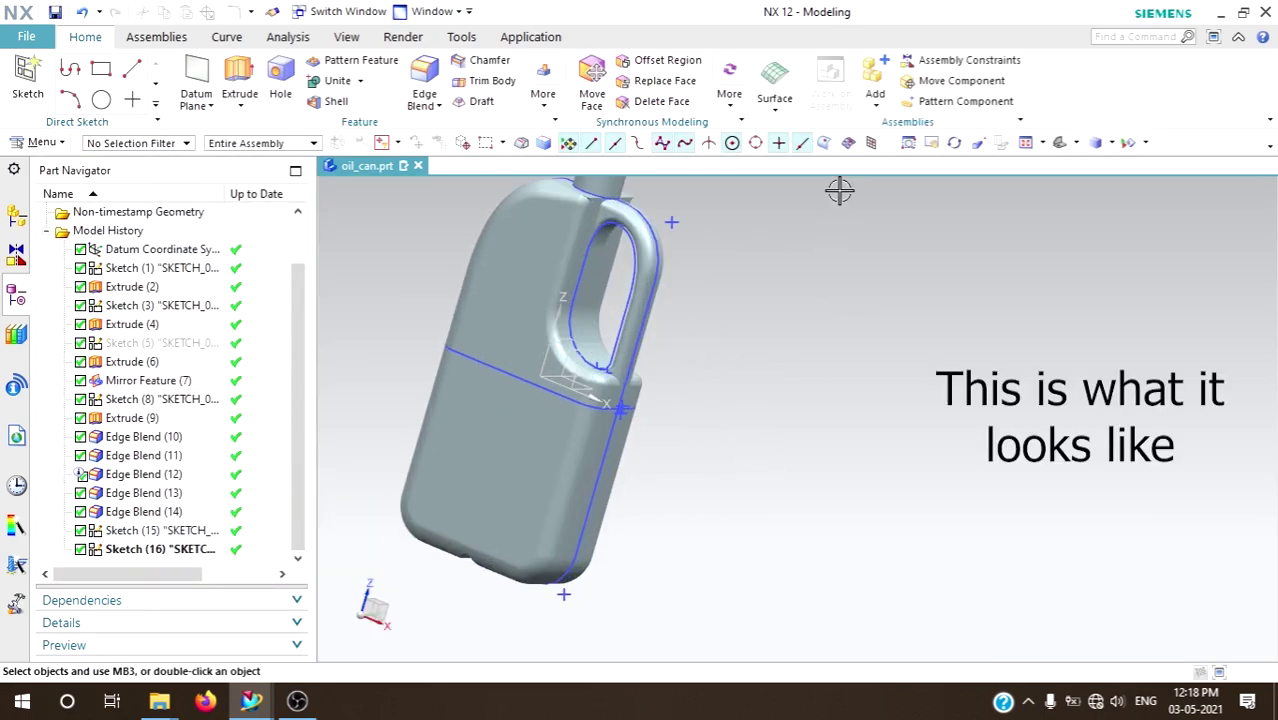
left_click(790, 88)
left_click(790, 88)
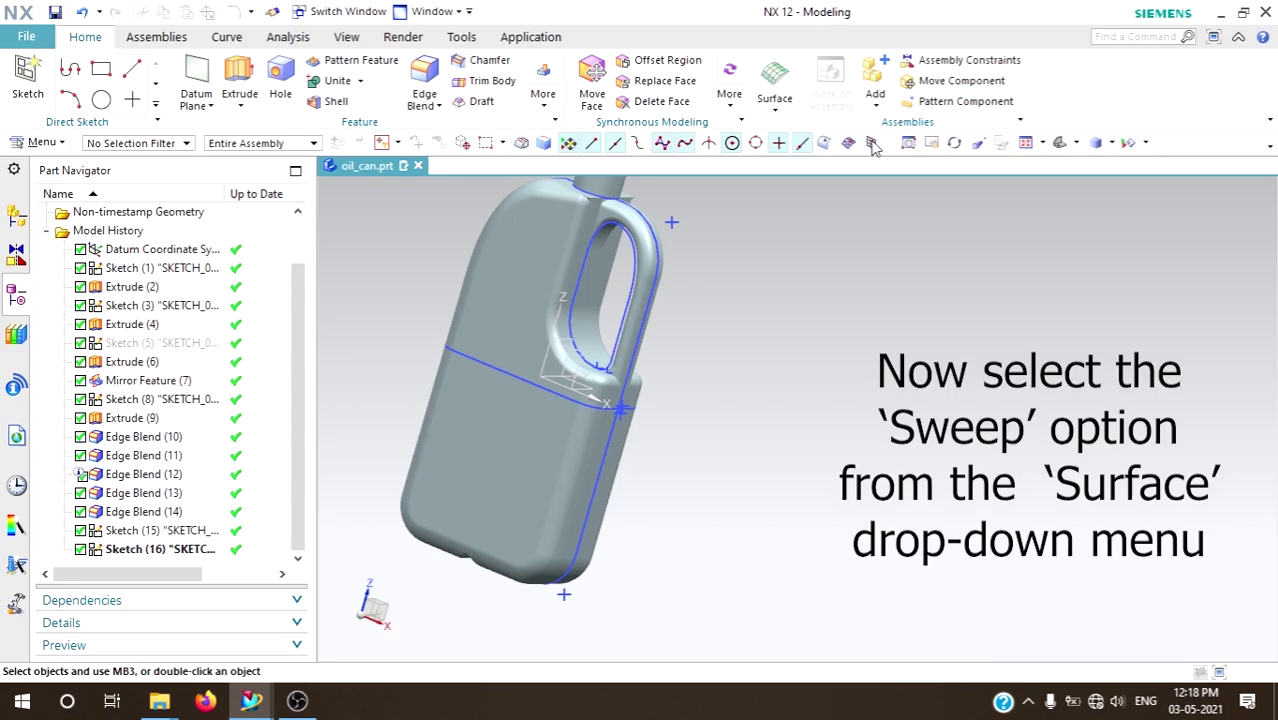
left_click(790, 88)
left_click(858, 160)
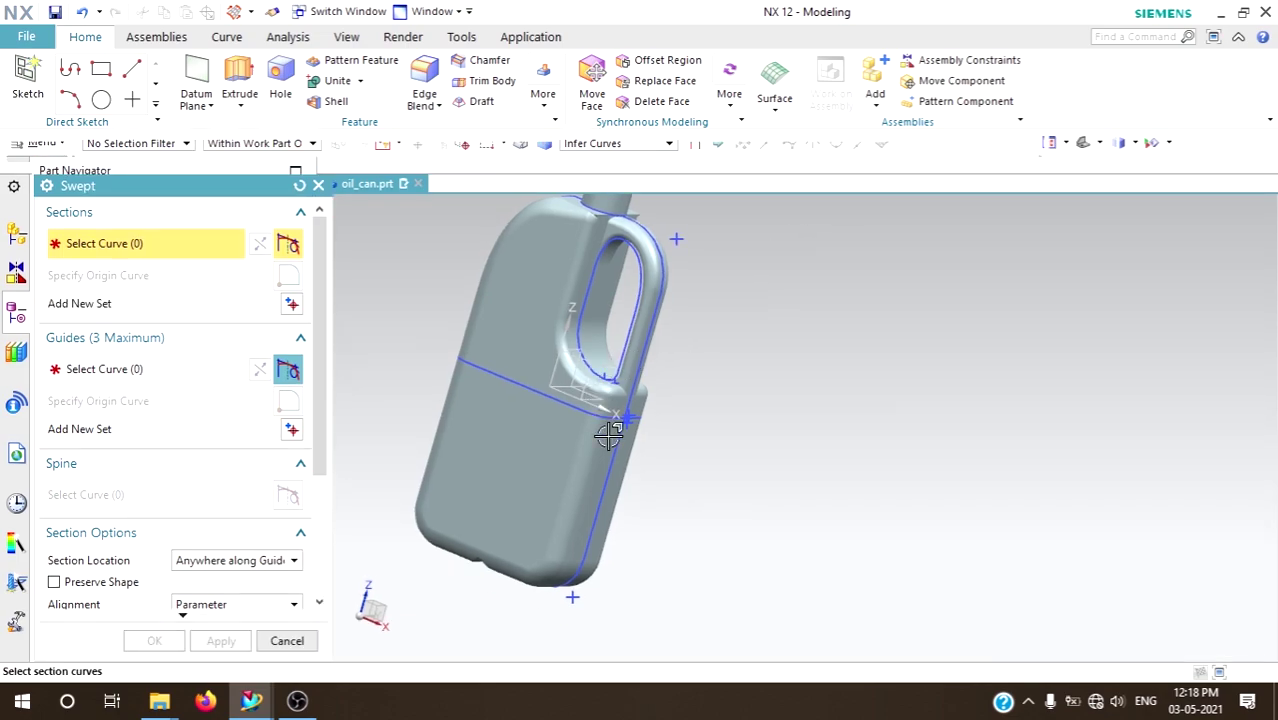
scroll(609, 436, "up", 5)
scroll(593, 297, "up", 3)
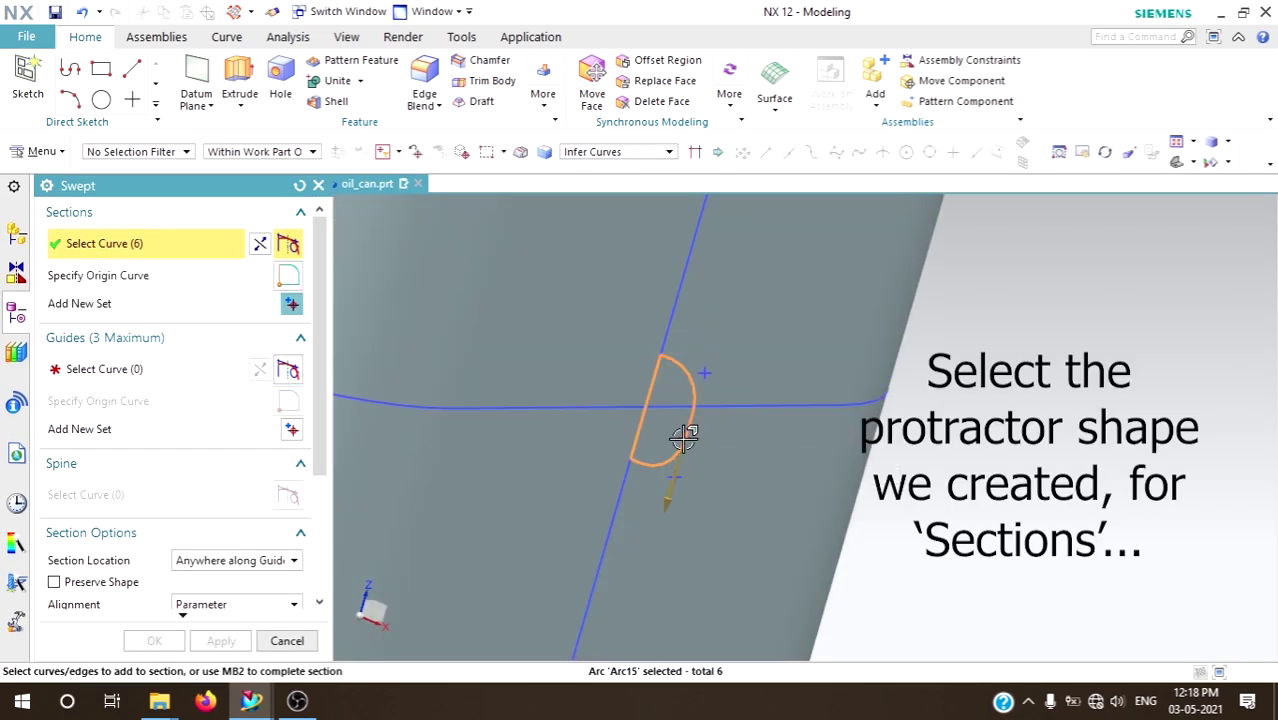
- Sweep the profile along the rounded loop as guide to create the raised lip ring
left_click(165, 369)
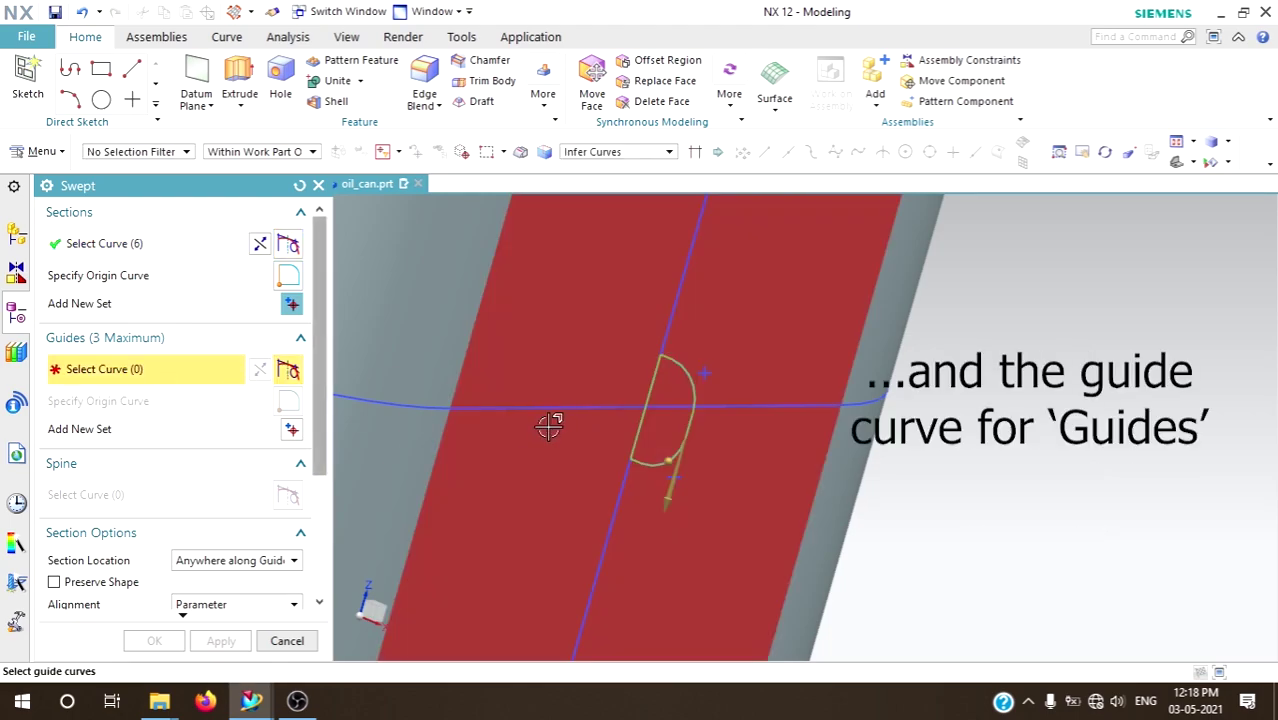
left_click(558, 408)
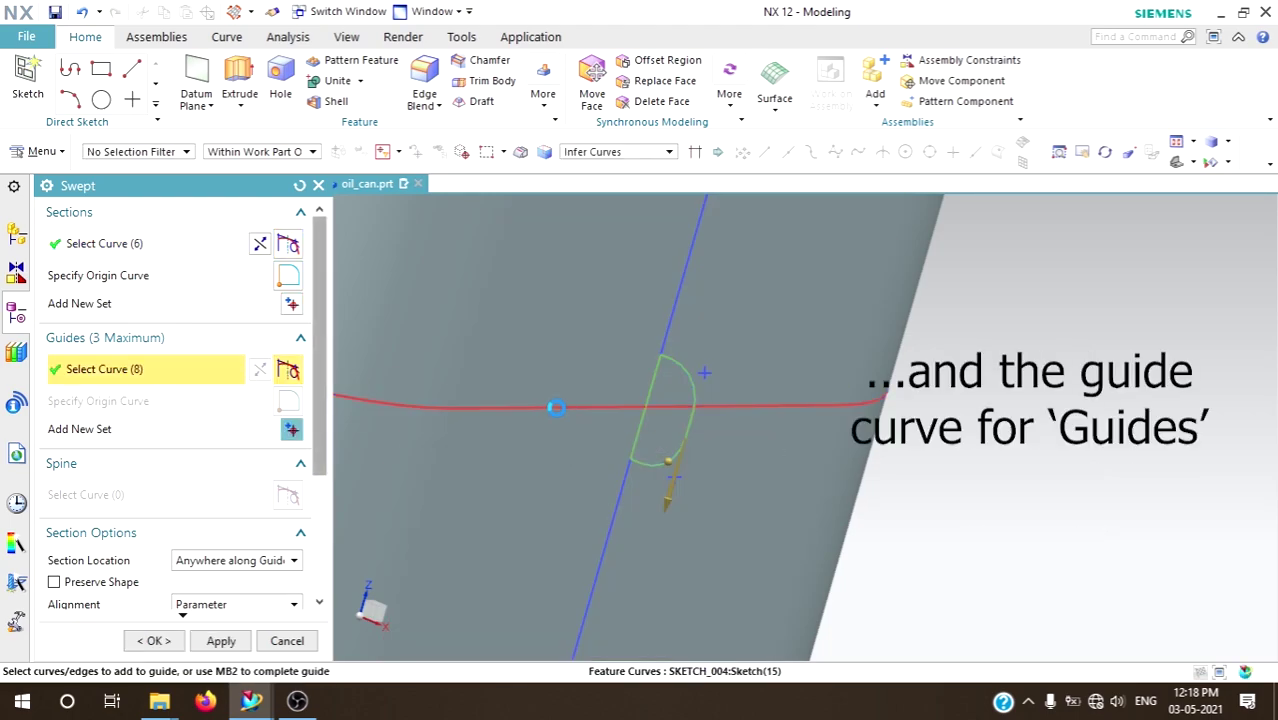
scroll(893, 531, "down", 5)
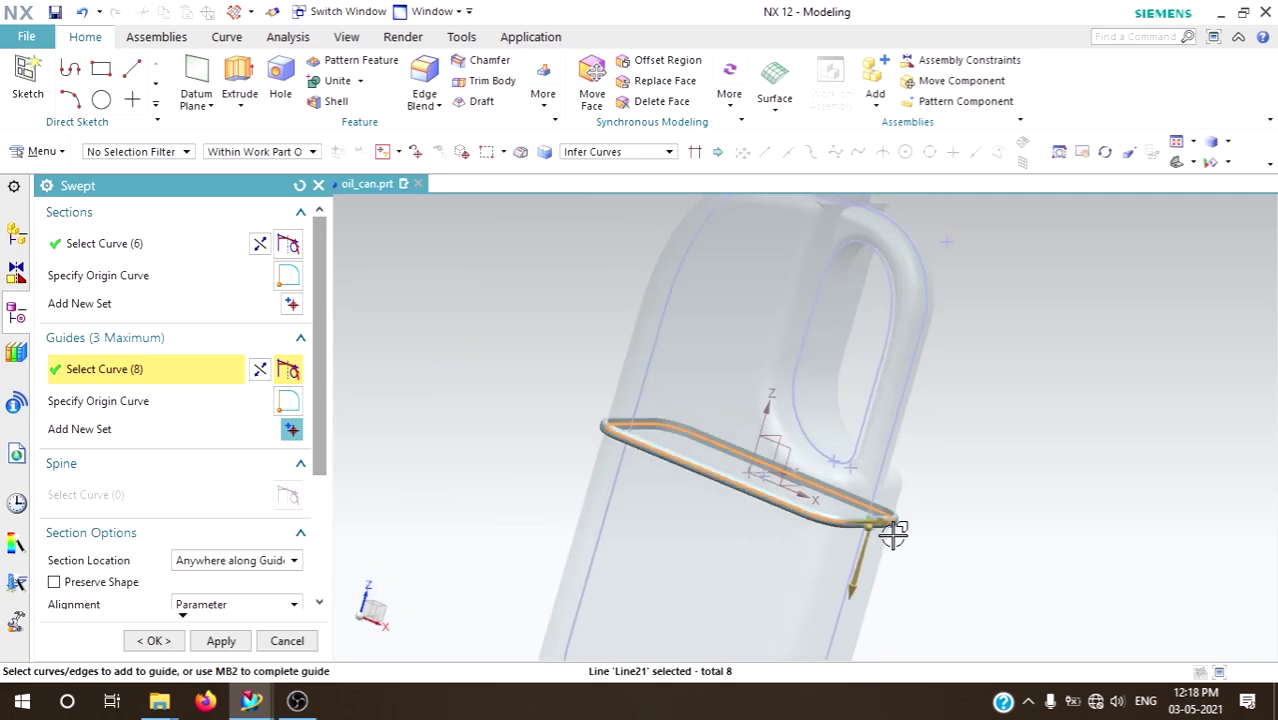
left_click(158, 641)
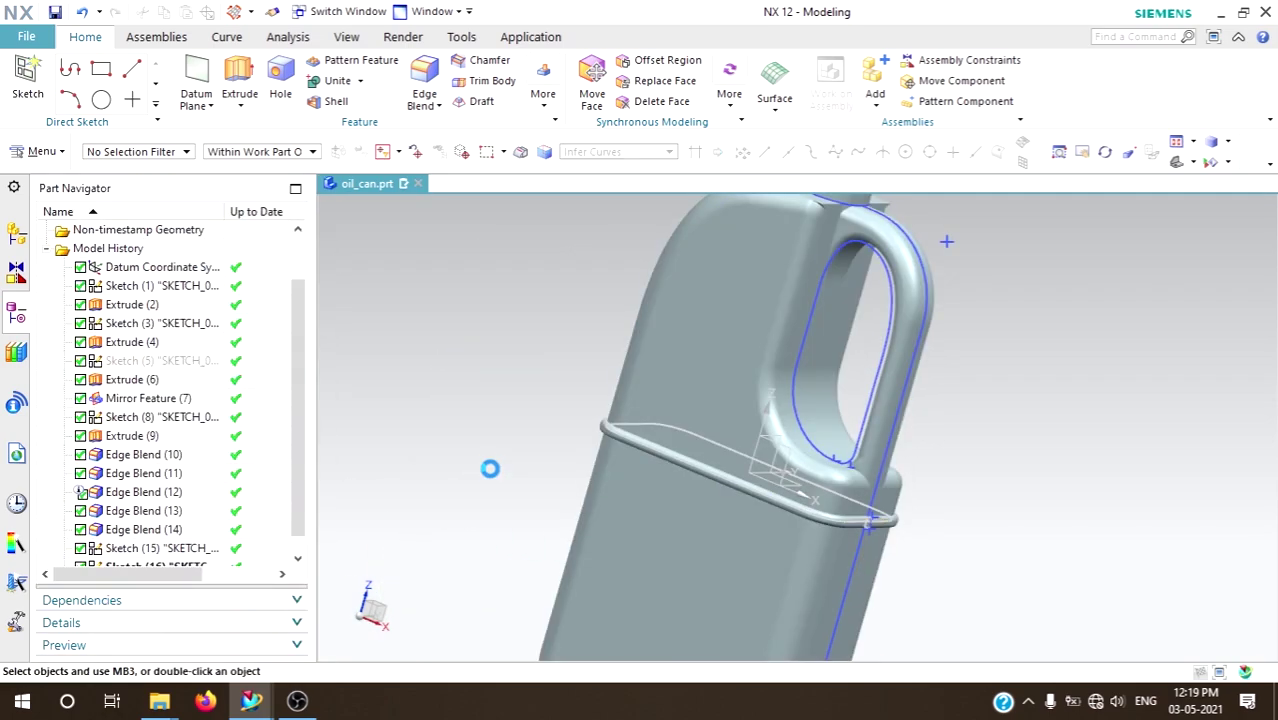
- Orbit the oil can through several angles, including a narrow side view, to inspect the lip rings
mouse_move(491, 465)
middle_mouse_down()
mouse_move(750, 516)
mouse_move(900, 511)
middle_mouse_up()
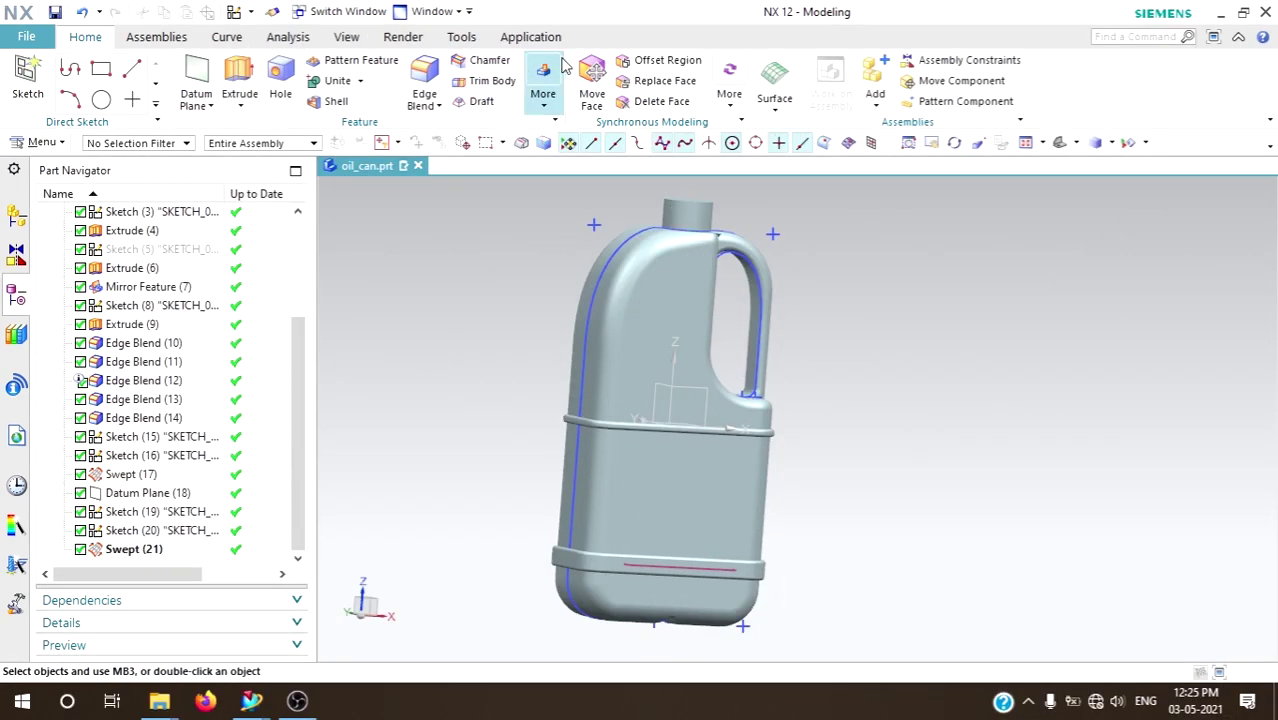
middle_click_drag(819, 265, 972, 231)
middle_click_drag(981, 229, 1021, 225)
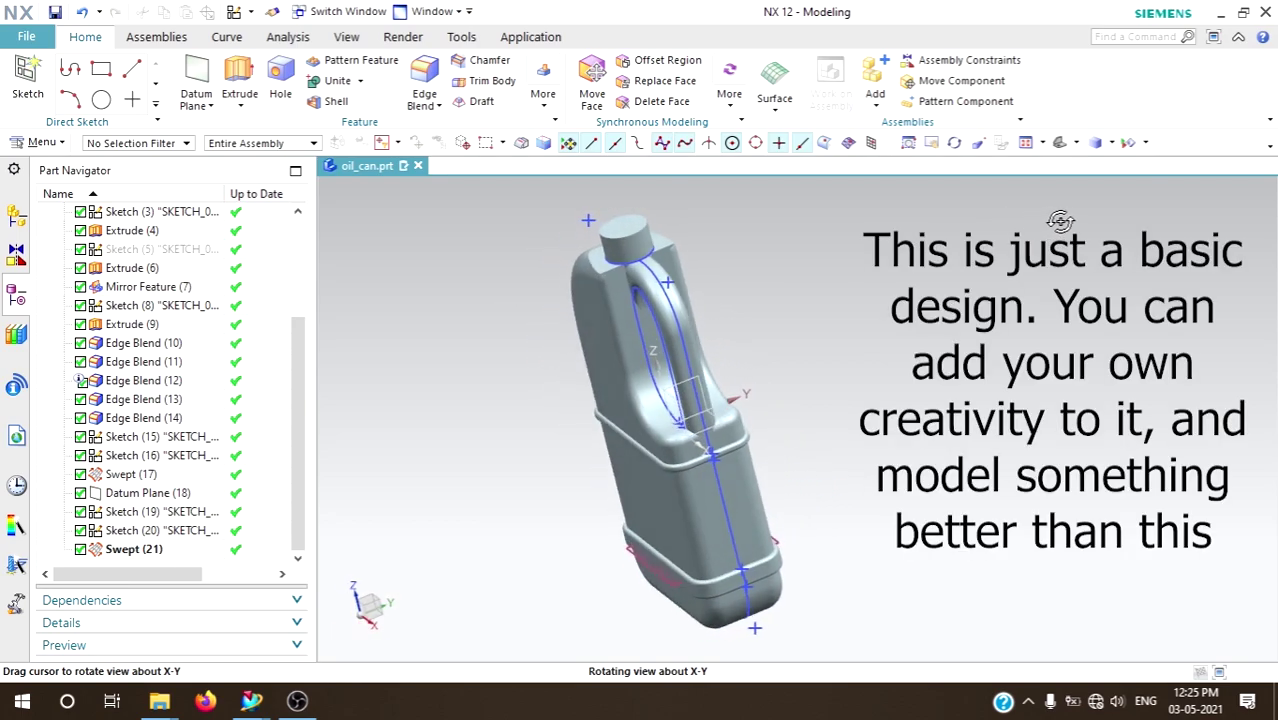
mouse_move(1101, 220)
middle_mouse_down()
mouse_move(1212, 214)
mouse_move(1184, 220)
mouse_move(1210, 260)
mouse_move(1164, 260)
middle_mouse_up()
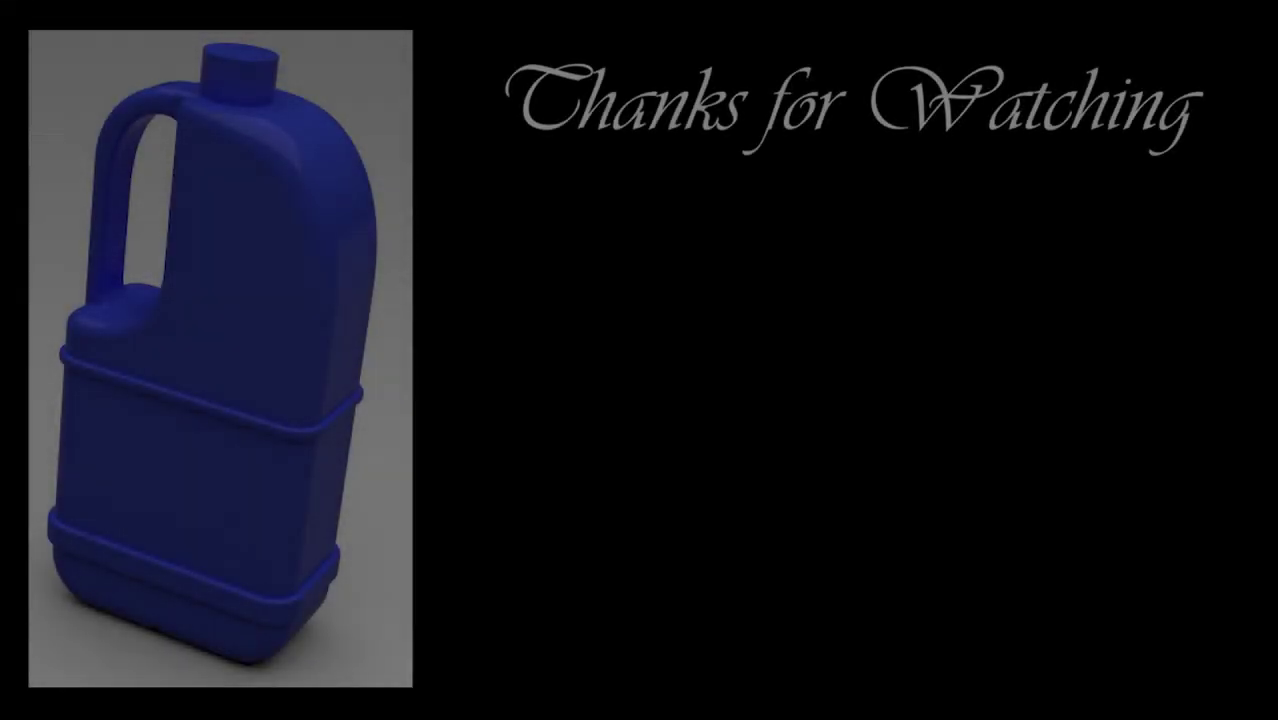